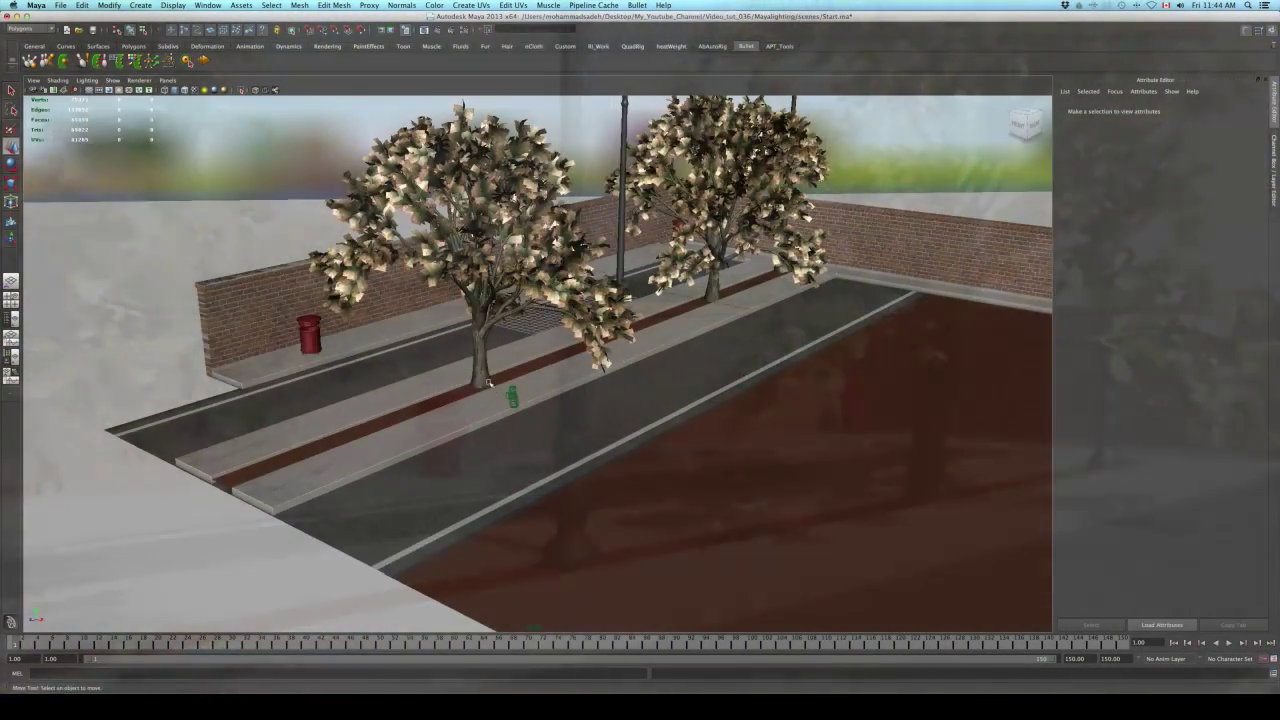
# Inspect the street scene's trees, lamp posts, bins, walls and road from several angles and distances.
pyautogui.keyDown('alt'); pyautogui.moveTo(680, 343); pyautogui.dragTo(448, 341); pyautogui.keyUp('alt')
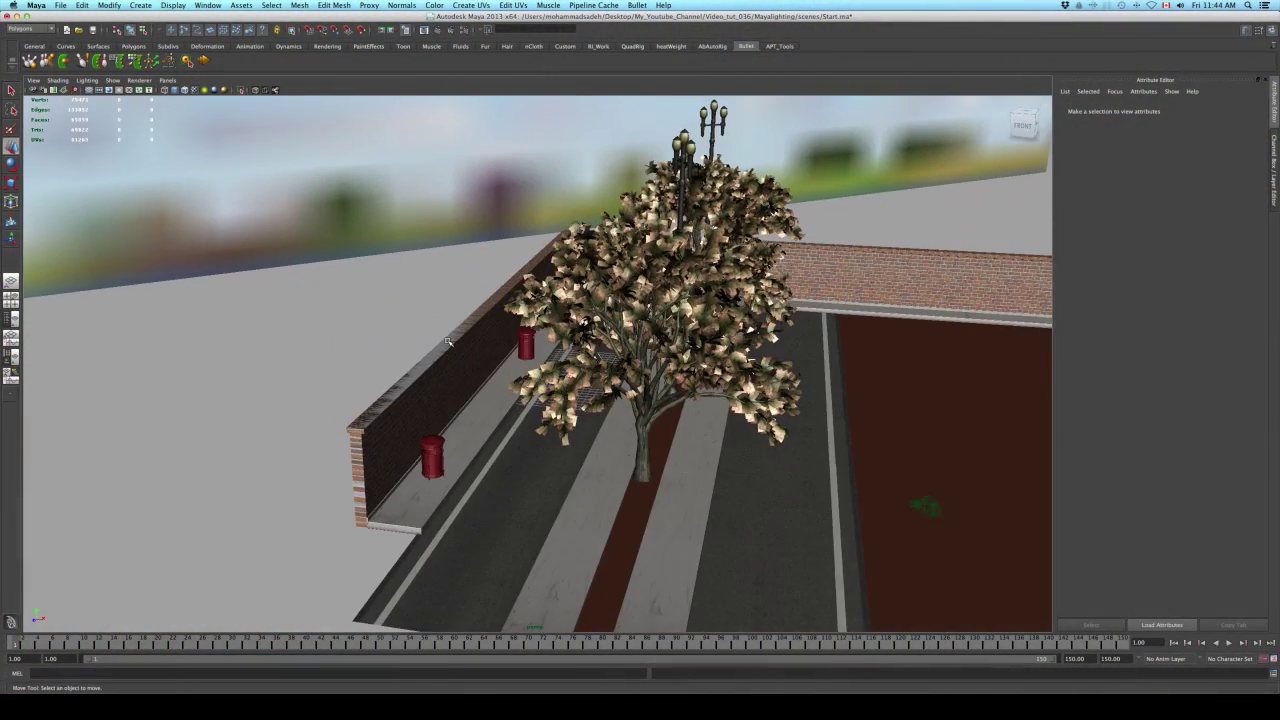
pyautogui.keyDown('alt'); pyautogui.moveTo(551, 360); pyautogui.dragTo(405, 340); pyautogui.keyUp('alt')
pyautogui.keyDown('alt'); pyautogui.moveTo(555, 372); pyautogui.dragTo(649, 384, button='right'); pyautogui.keyUp('alt')
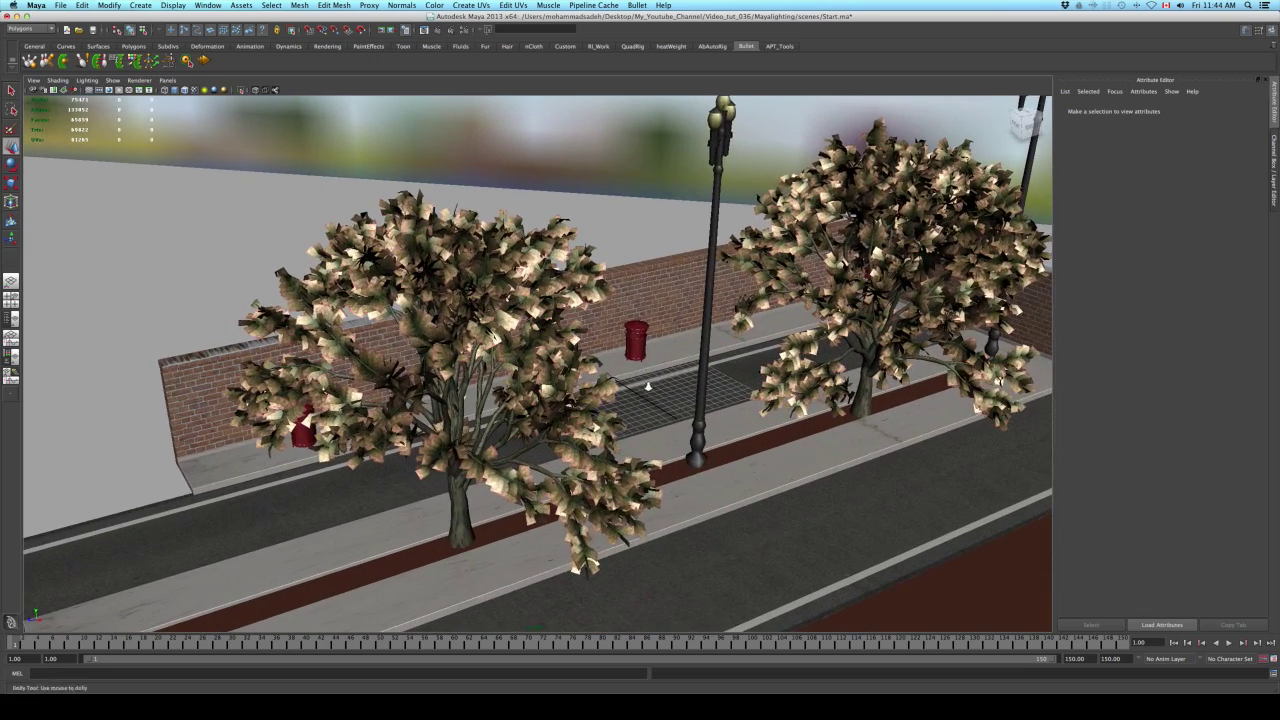
pyautogui.keyDown('alt'); pyautogui.moveTo(652, 380); pyautogui.dragTo(578, 338, button='middle'); pyautogui.keyUp('alt')
pyautogui.keyDown('alt'); pyautogui.moveTo(578, 338); pyautogui.dragTo(577, 336); pyautogui.keyUp('alt')
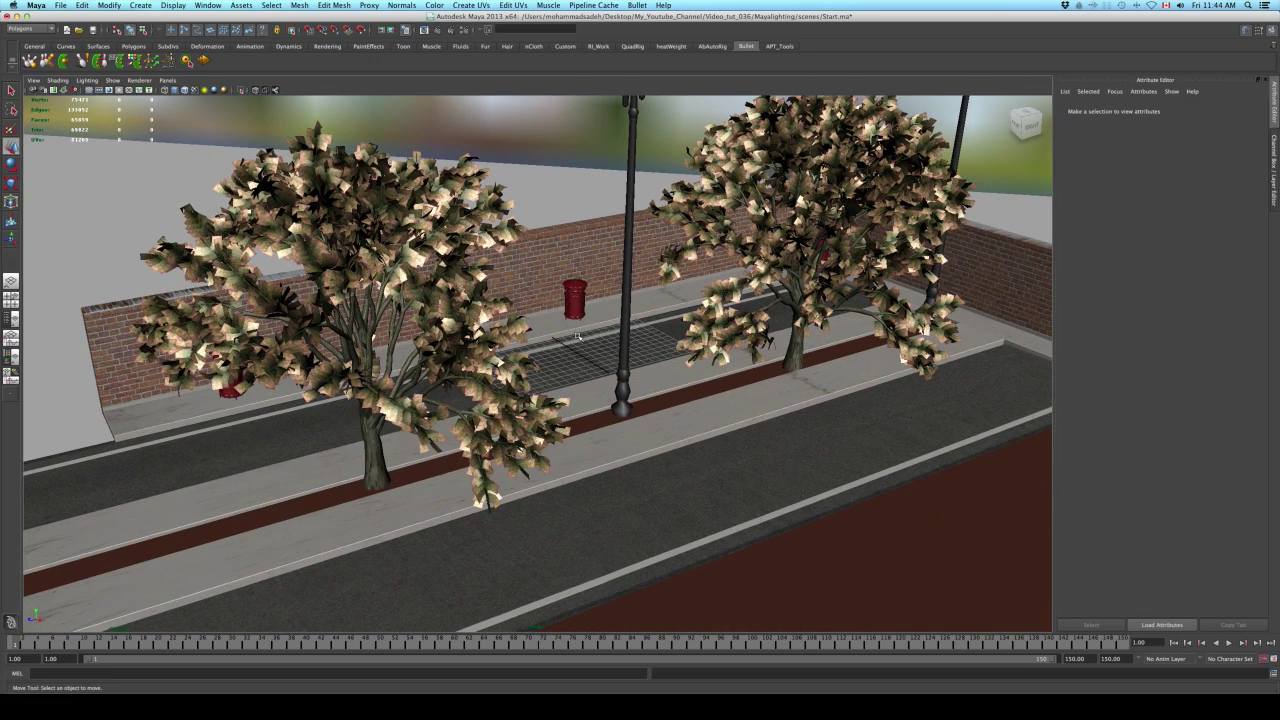
pyautogui.keyDown('alt'); pyautogui.moveTo(578, 338); pyautogui.dragTo(529, 318); pyautogui.keyUp('alt')
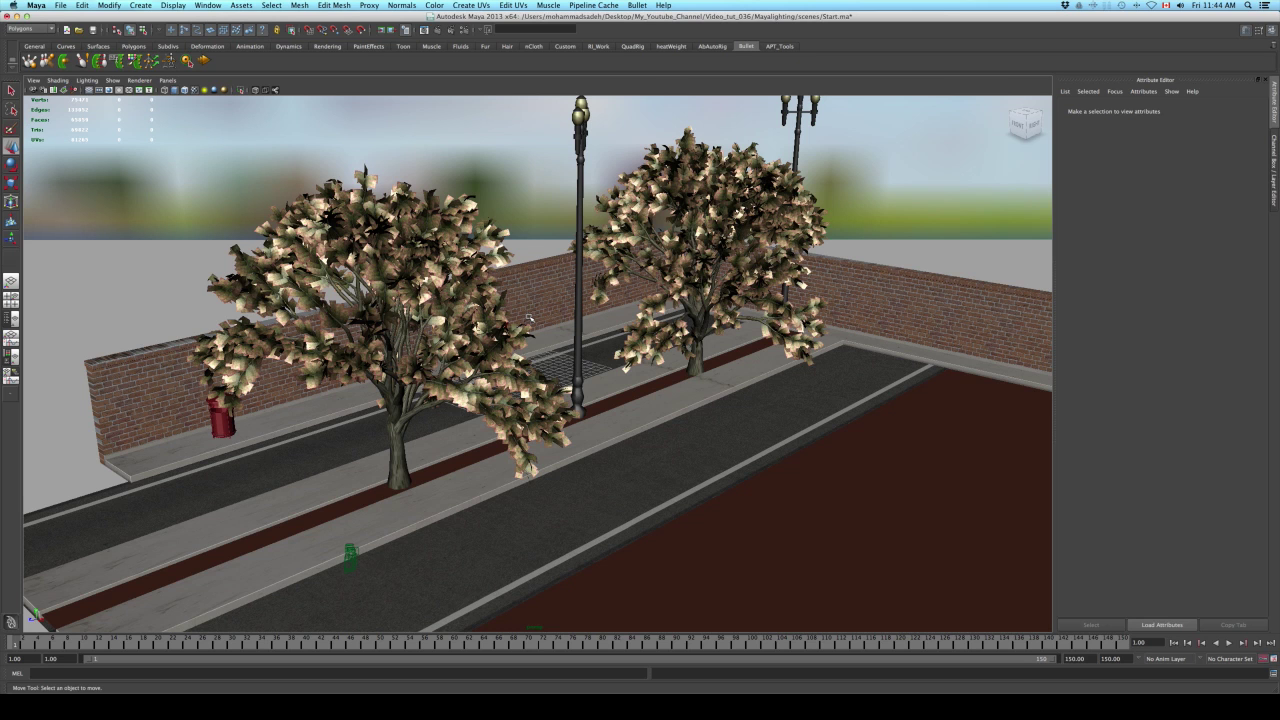
pyautogui.keyDown('alt'); pyautogui.moveTo(529, 318); pyautogui.dragTo(483, 345); pyautogui.keyUp('alt')
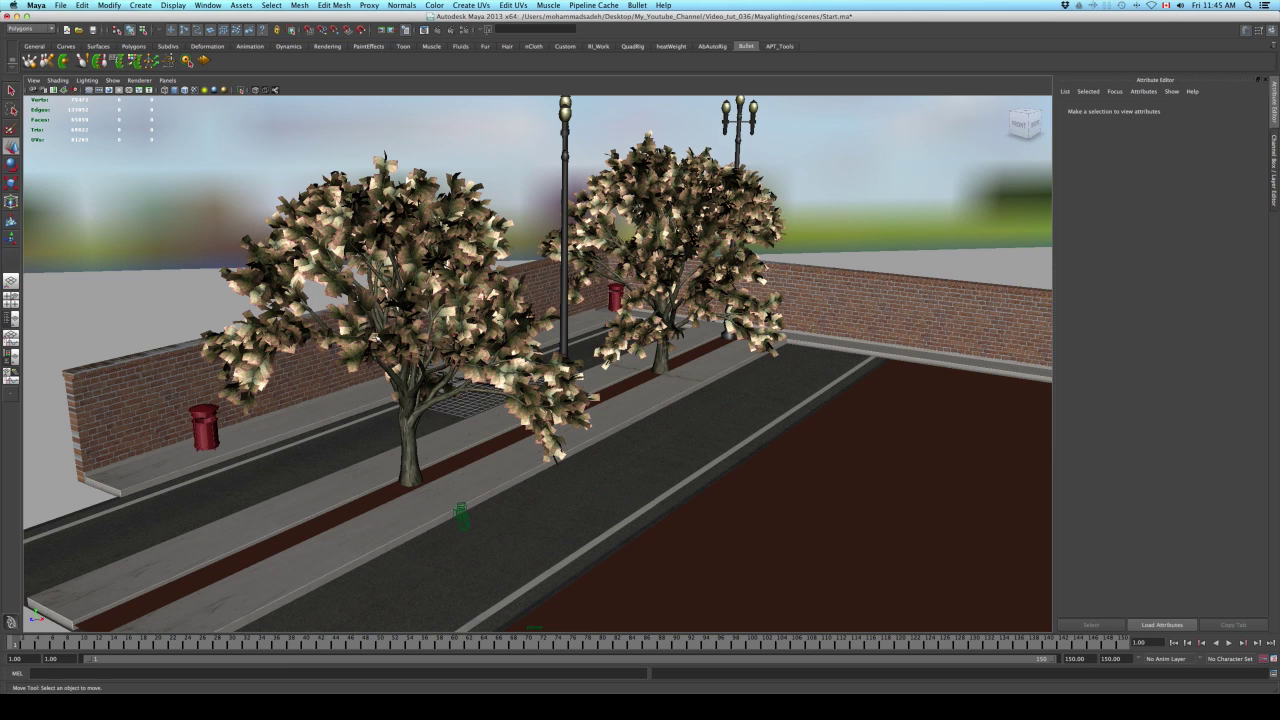
pyautogui.keyDown('alt'); pyautogui.moveTo(475, 307); pyautogui.dragTo(450, 325, button='middle'); pyautogui.keyUp('alt')
pyautogui.keyDown('alt'); pyautogui.moveTo(450, 325); pyautogui.dragTo(506, 360, button='right'); pyautogui.keyUp('alt')
pyautogui.keyDown('alt'); pyautogui.moveTo(506, 360); pyautogui.dragTo(517, 356); pyautogui.keyUp('alt')
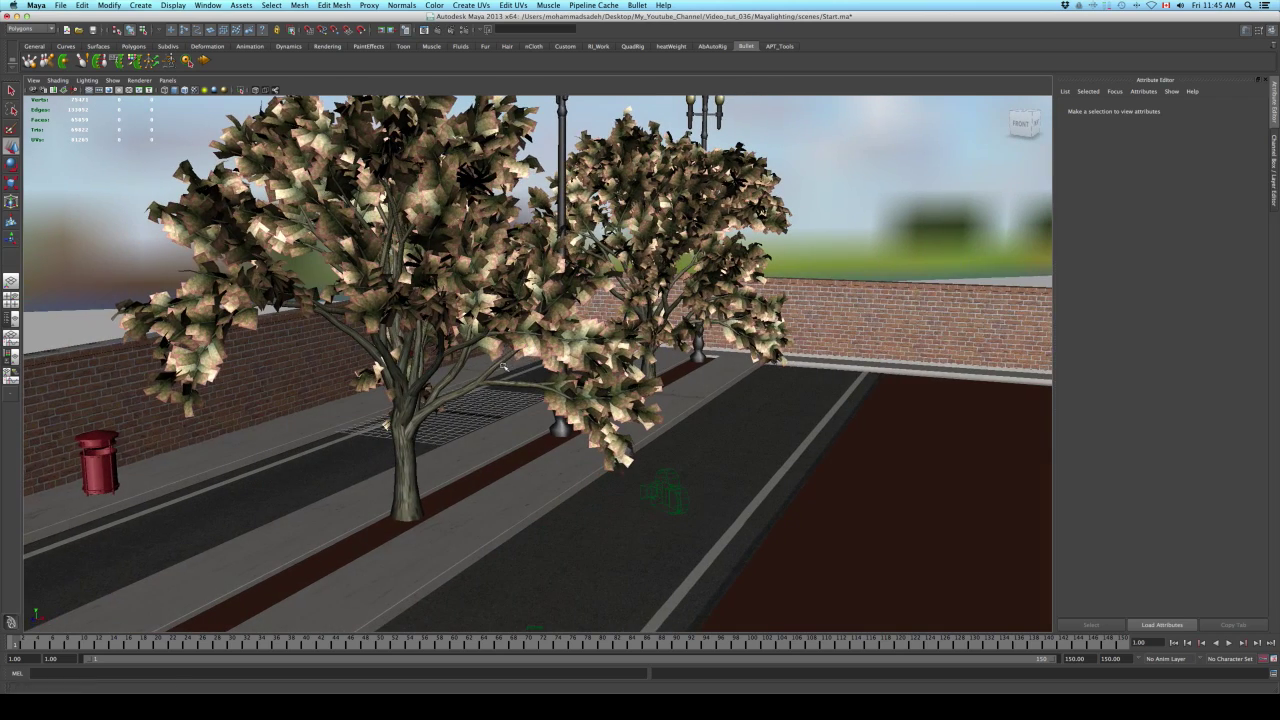
pyautogui.keyDown('alt'); pyautogui.moveTo(517, 356); pyautogui.dragTo(515, 323, button='middle'); pyautogui.keyUp('alt')
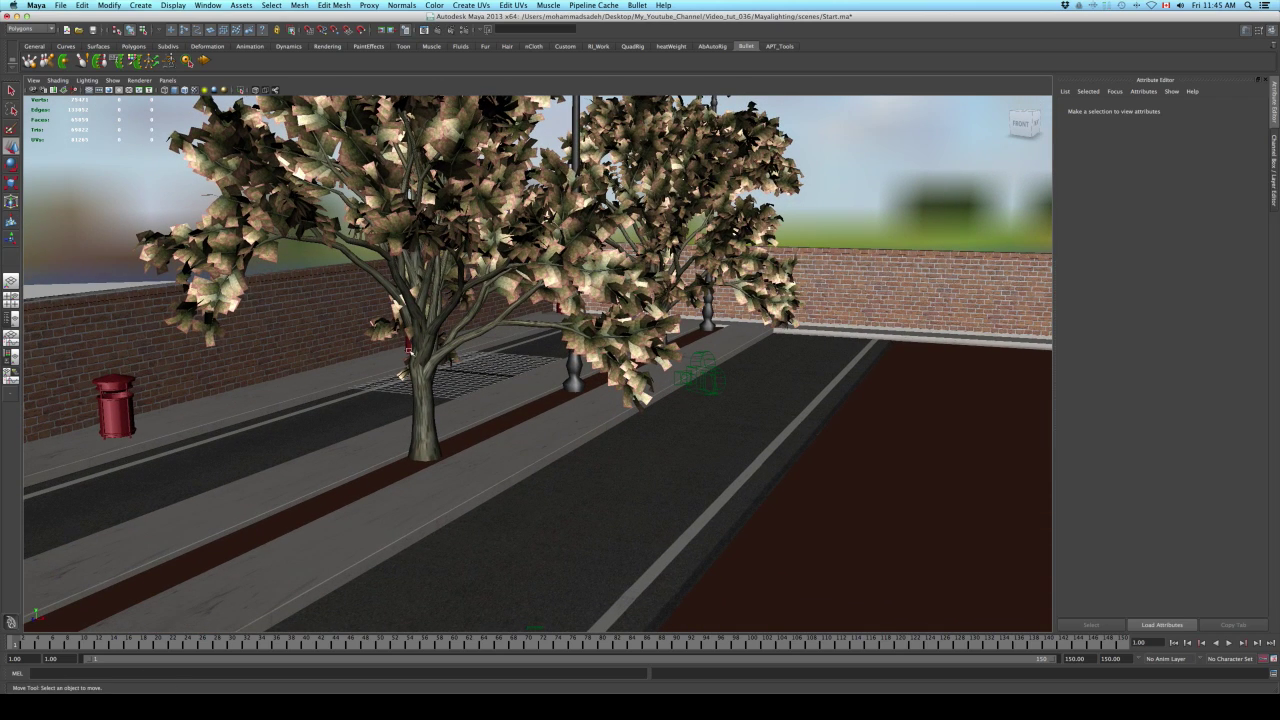
pyautogui.keyDown('alt'); pyautogui.moveTo(419, 399); pyautogui.dragTo(349, 343, button='right'); pyautogui.keyUp('alt')
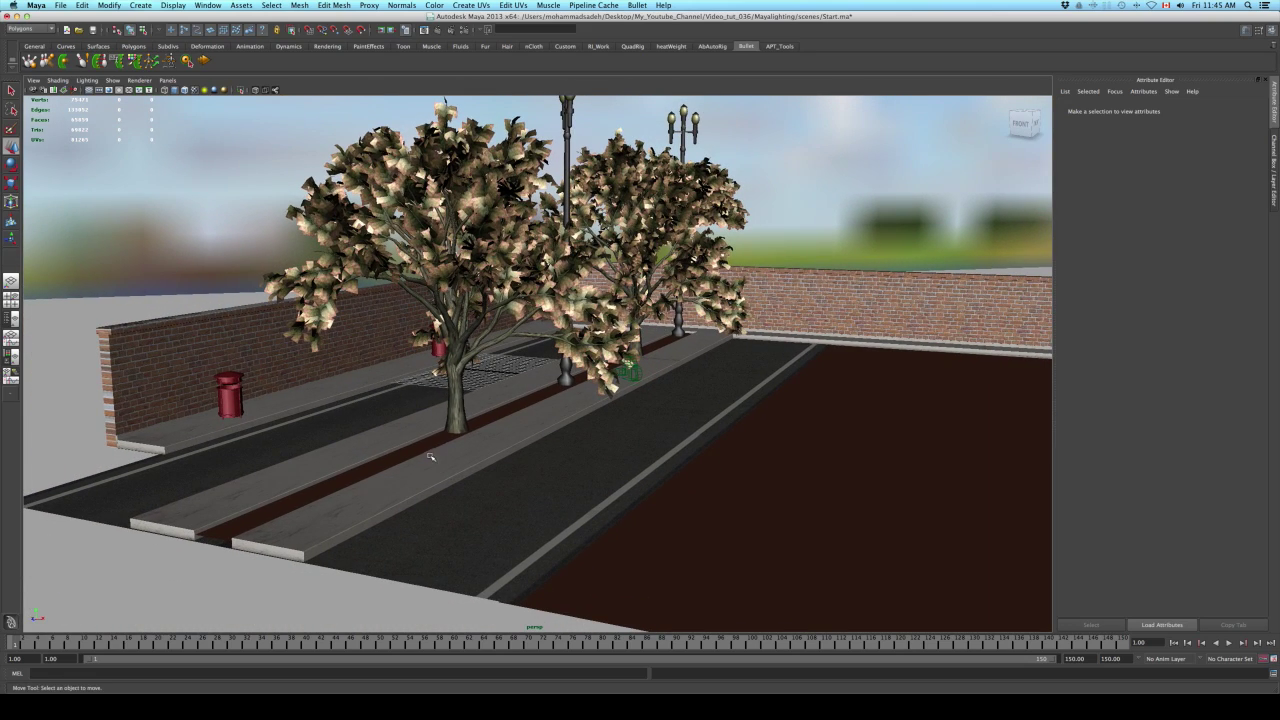
pyautogui.keyDown('alt'); pyautogui.moveTo(430, 454); pyautogui.dragTo(434, 461); pyautogui.keyUp('alt')
pyautogui.moveTo(386, 383)
pyautogui.keyDown('alt'); pyautogui.mouseDown()
pyautogui.moveTo(376, 397)
pyautogui.moveTo(397, 391)
pyautogui.mouseUp(); pyautogui.keyUp('alt')
pyautogui.keyDown('alt'); pyautogui.moveTo(397, 391); pyautogui.dragTo(453, 400, button='right'); pyautogui.keyUp('alt')
pyautogui.keyDown('alt'); pyautogui.moveTo(454, 400); pyautogui.dragTo(452, 394); pyautogui.keyUp('alt')
pyautogui.keyDown('alt'); pyautogui.moveTo(689, 205); pyautogui.dragTo(684, 245, button='middle'); pyautogui.keyUp('alt')
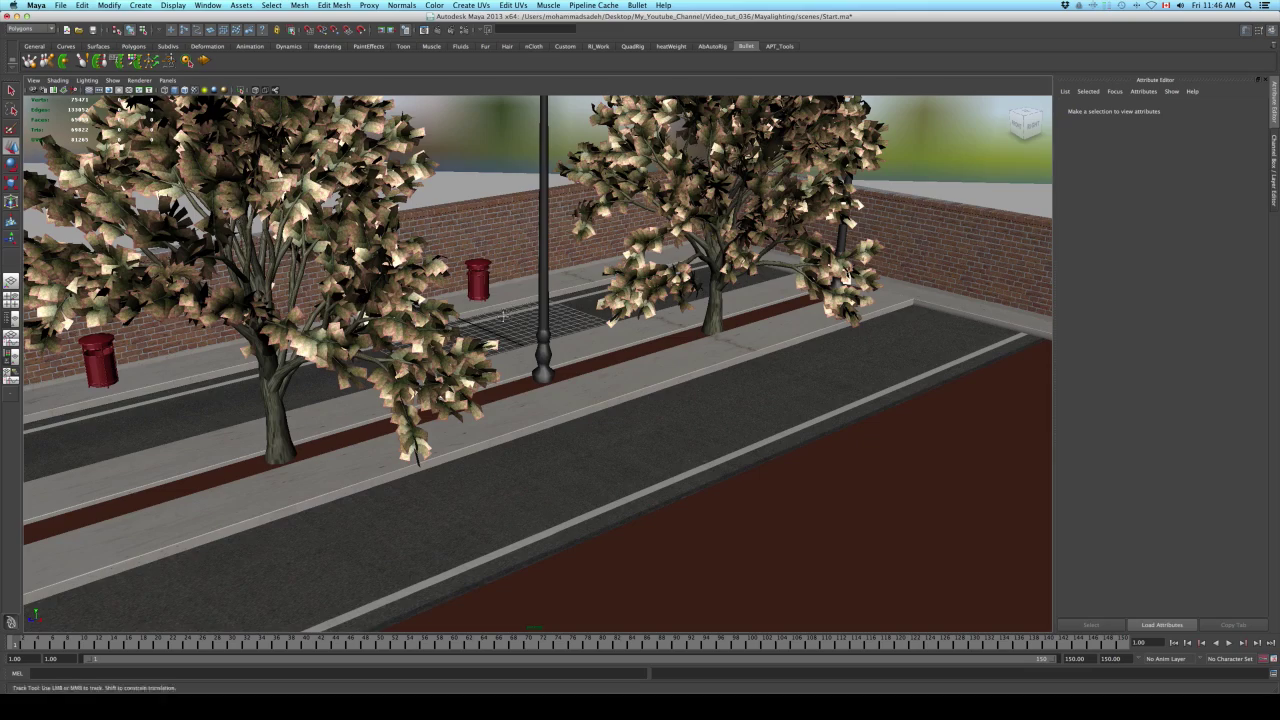
pyautogui.keyDown('alt'); pyautogui.moveTo(511, 309); pyautogui.dragTo(497, 341, button='middle'); pyautogui.keyUp('alt')
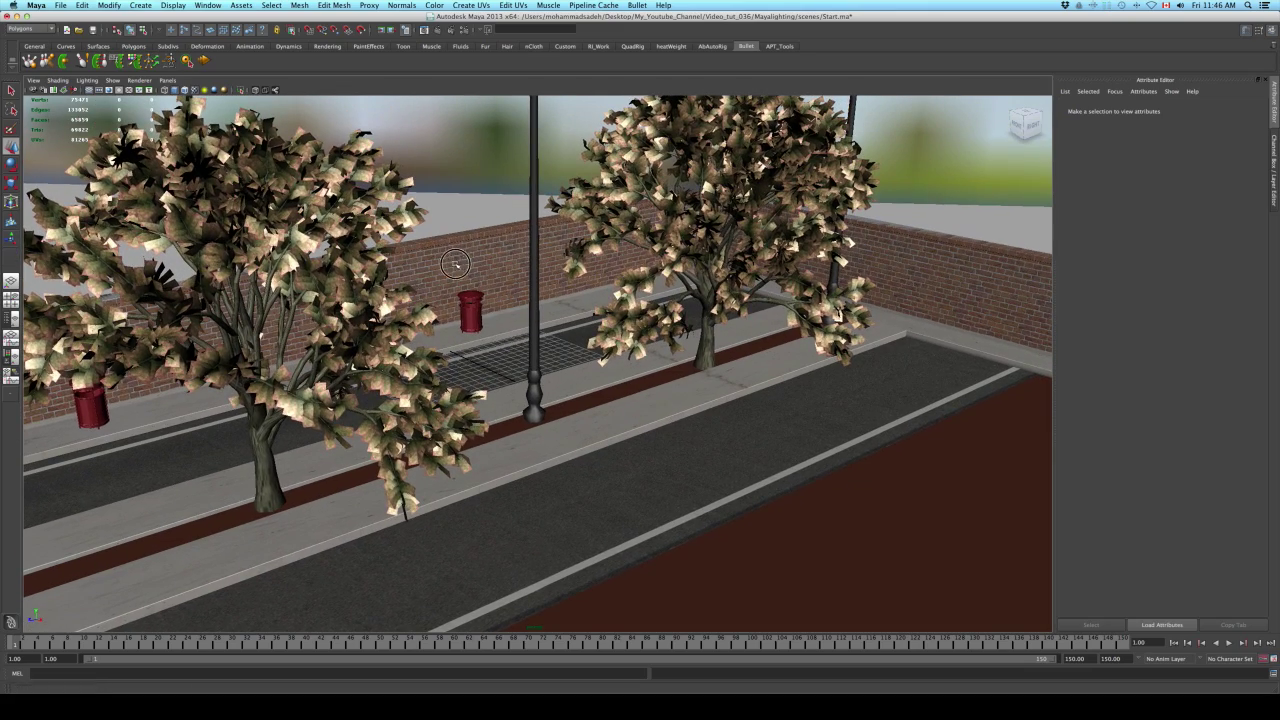
pyautogui.keyDown('alt'); pyautogui.moveTo(455, 262); pyautogui.dragTo(423, 240); pyautogui.keyUp('alt')
# Show the camera1 view full size and review the mental ray output, sampling, filtering, shadow and motion blur settings.
pyautogui.press('space')
pyautogui.press('space')
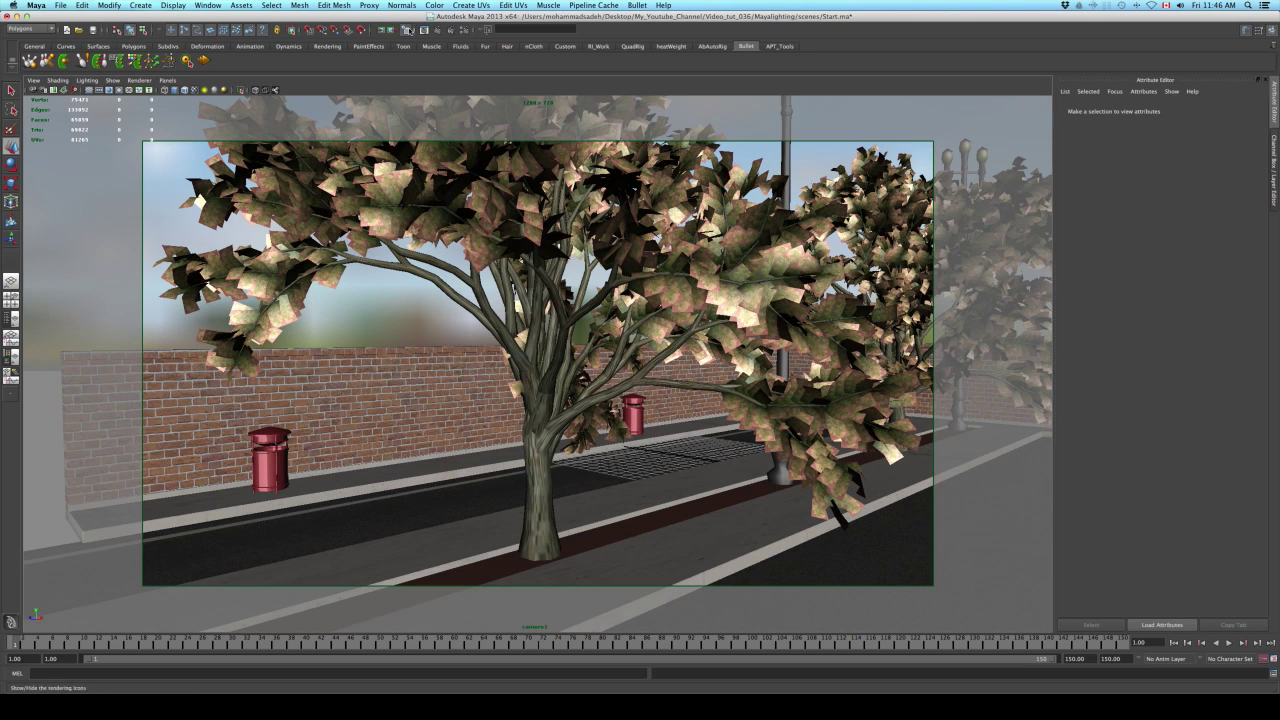
pyautogui.click(464, 29)
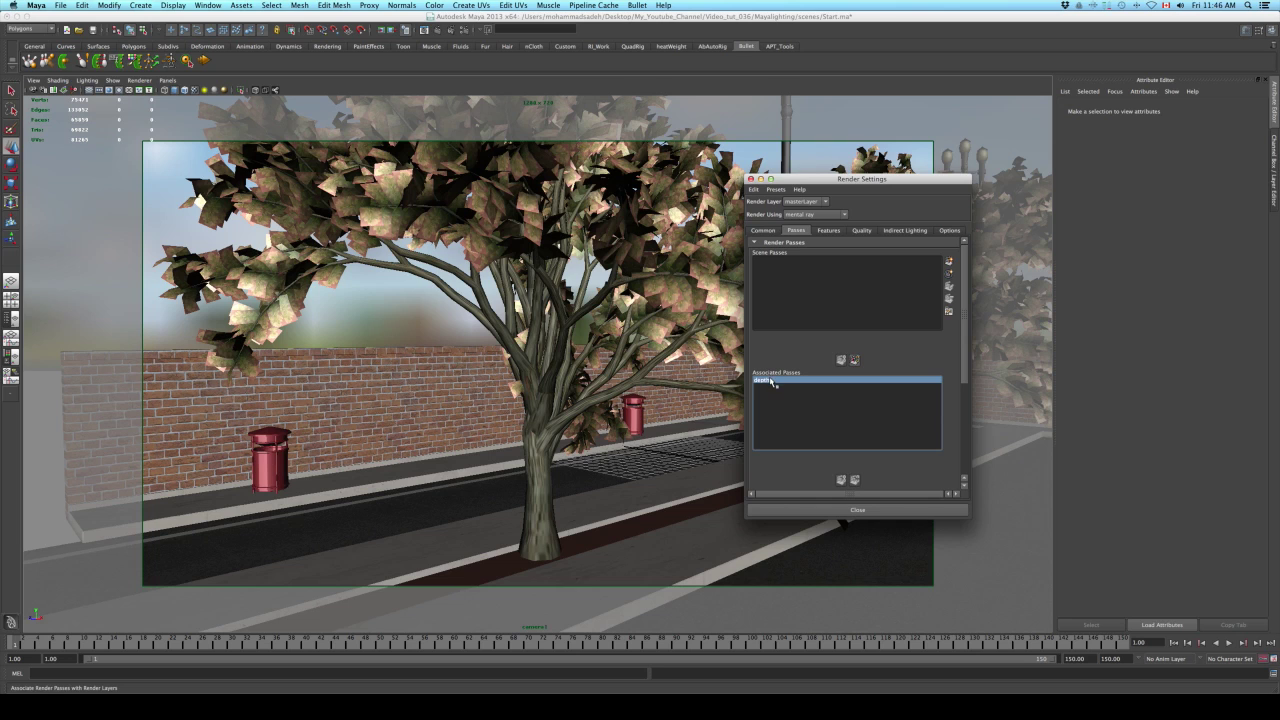
pyautogui.click(758, 231)
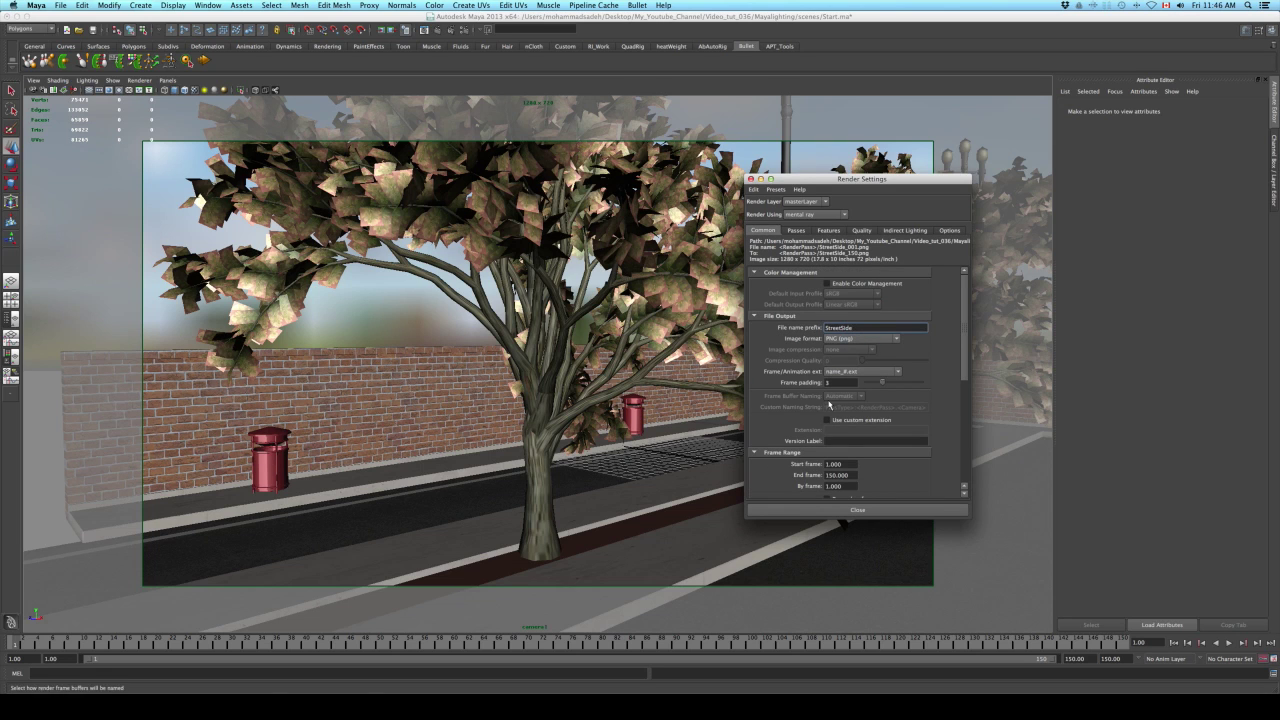
pyautogui.click(861, 231)
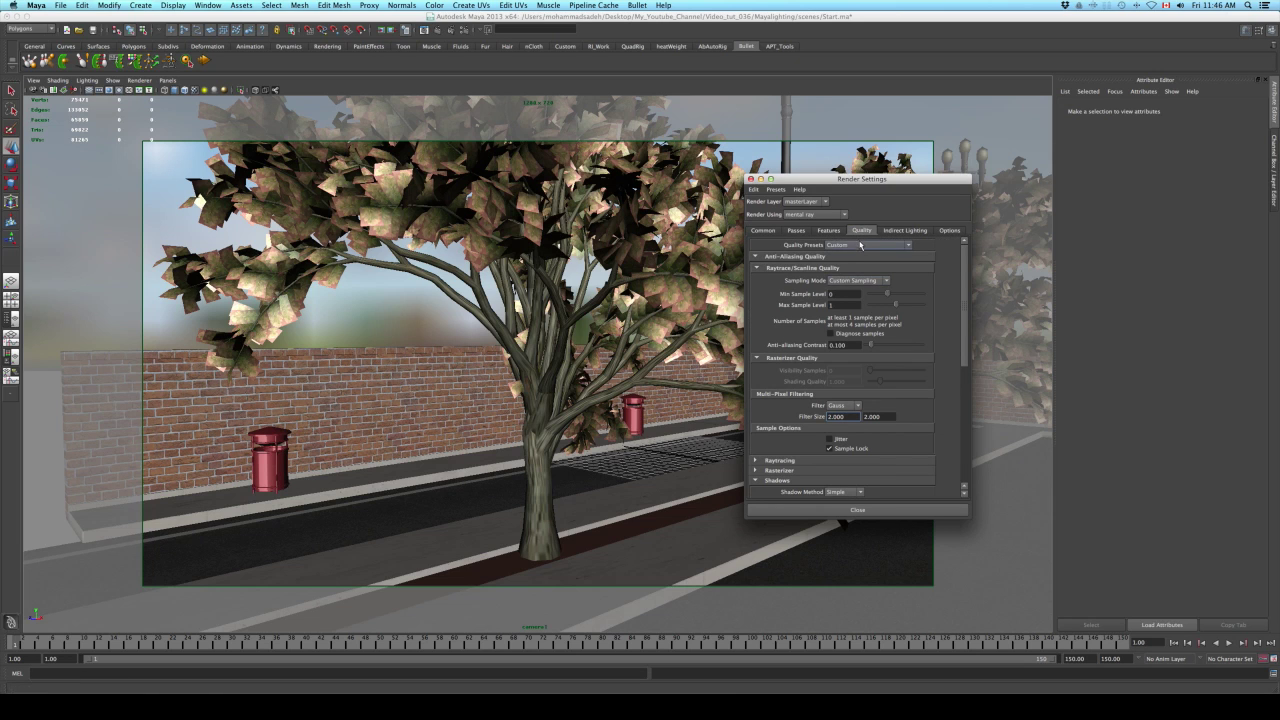
pyautogui.click(840, 306)
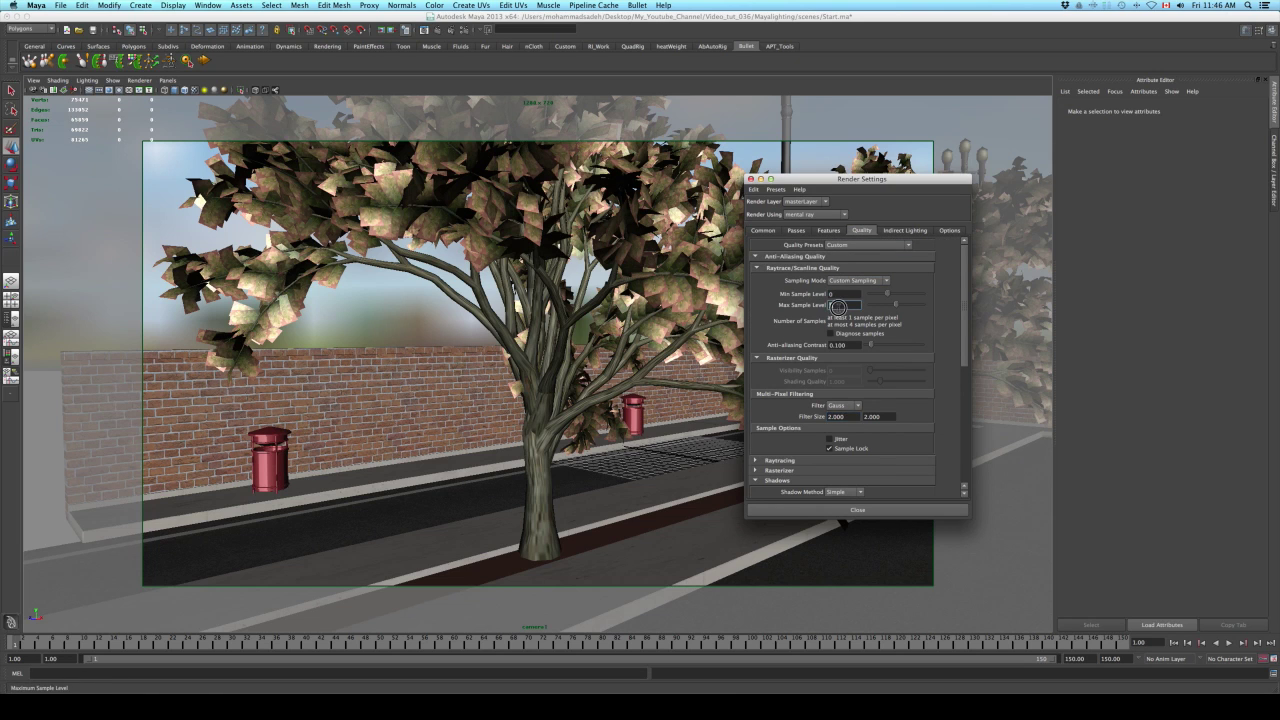
pyautogui.moveTo(842, 294); pyautogui.dragTo(828, 295)
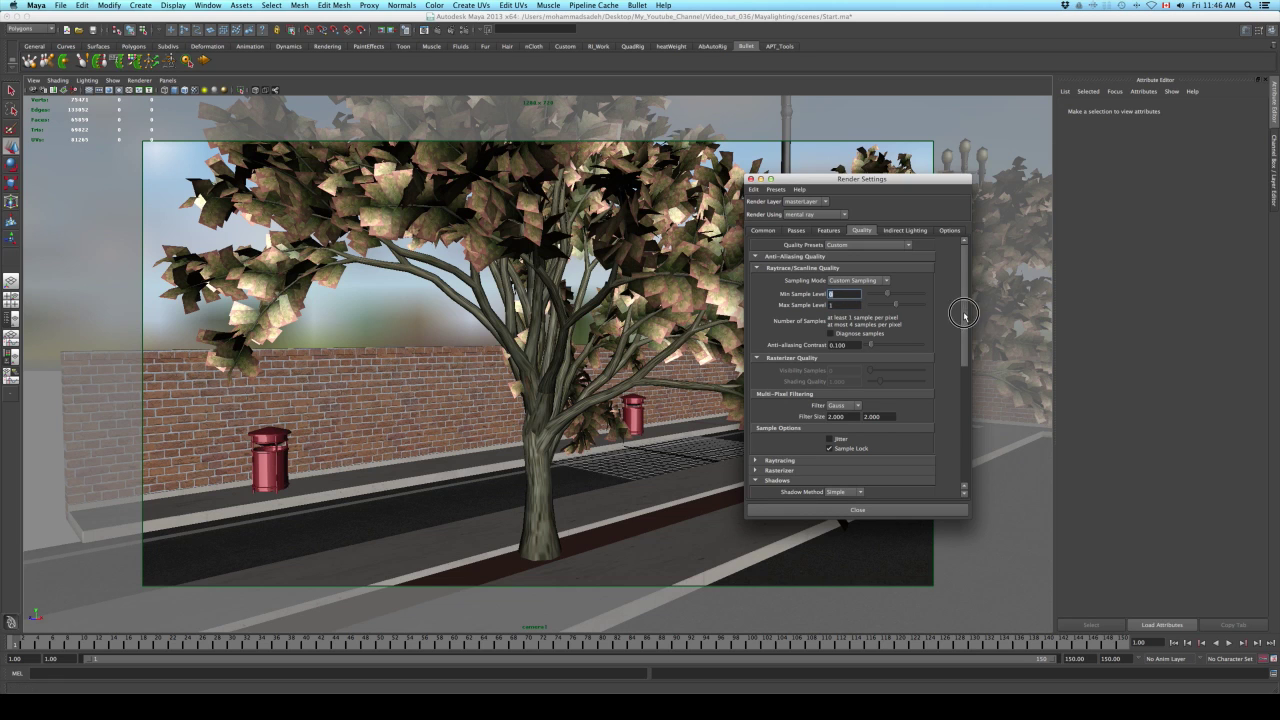
pyautogui.scroll(-4, 783, 311)
pyautogui.click(856, 311)
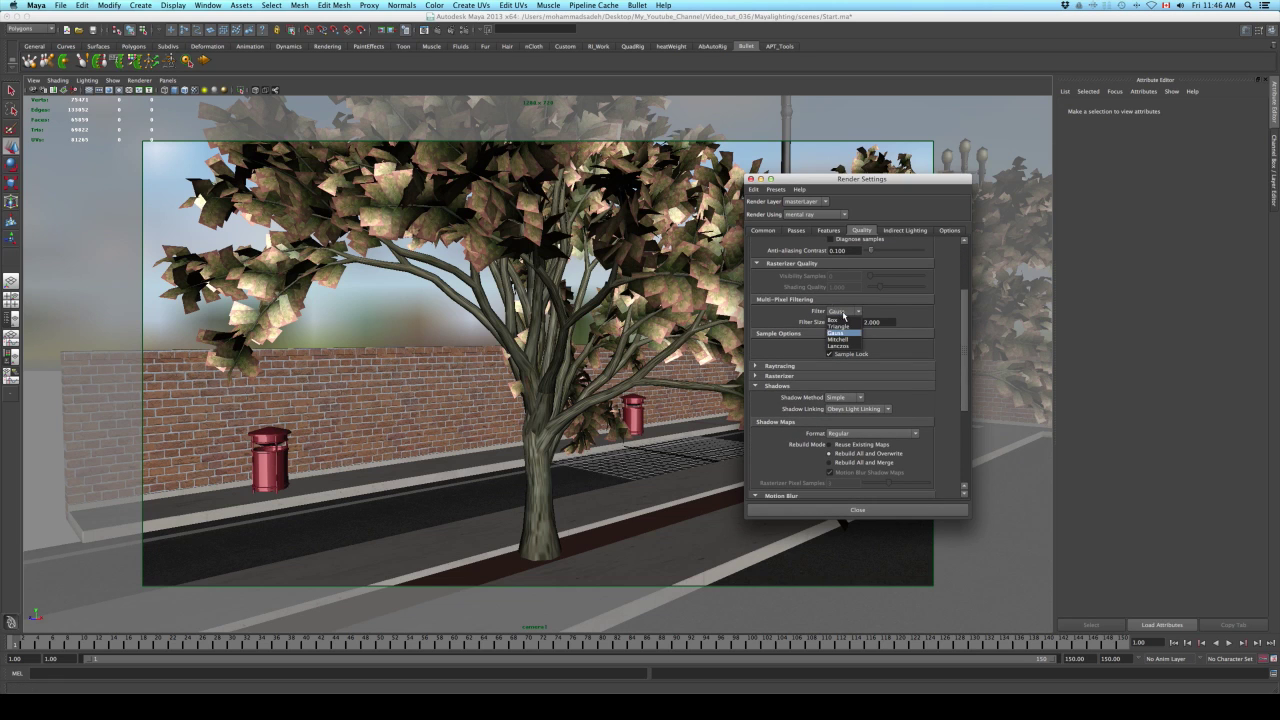
pyautogui.click(854, 309)
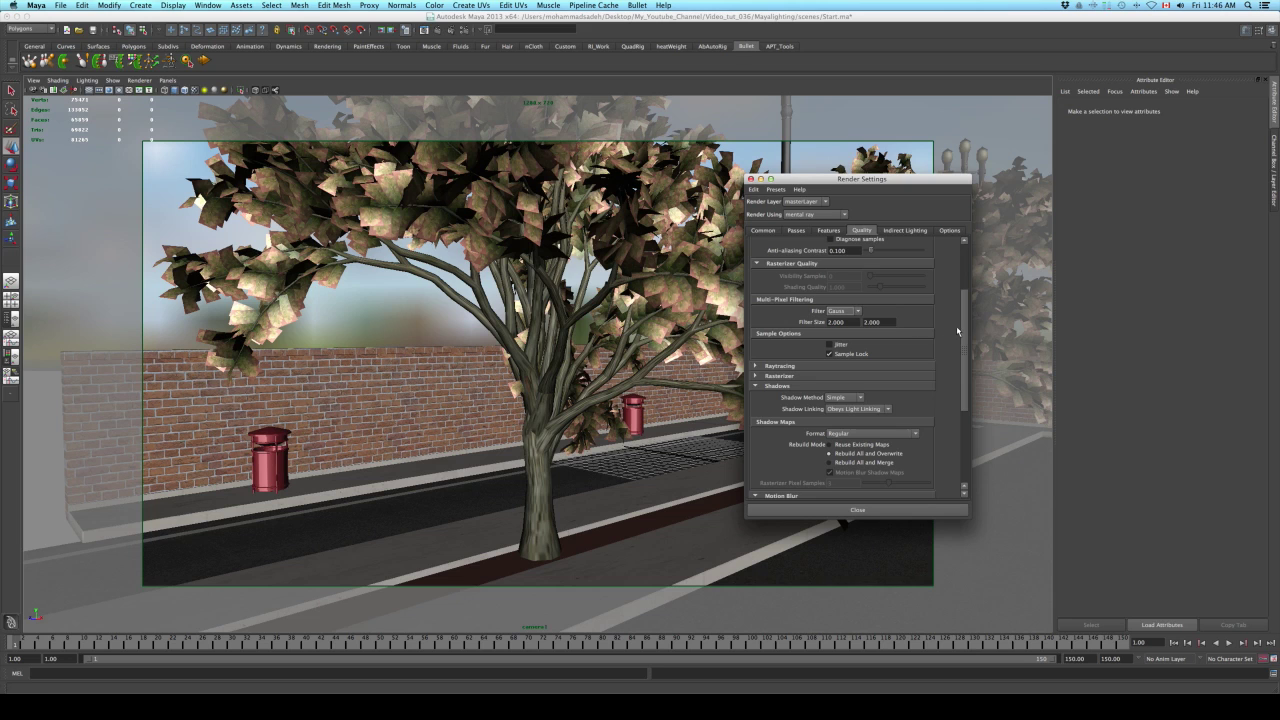
pyautogui.moveTo(965, 341)
pyautogui.mouseDown()
pyautogui.moveTo(953, 417)
pyautogui.moveTo(956, 361)
pyautogui.mouseUp()
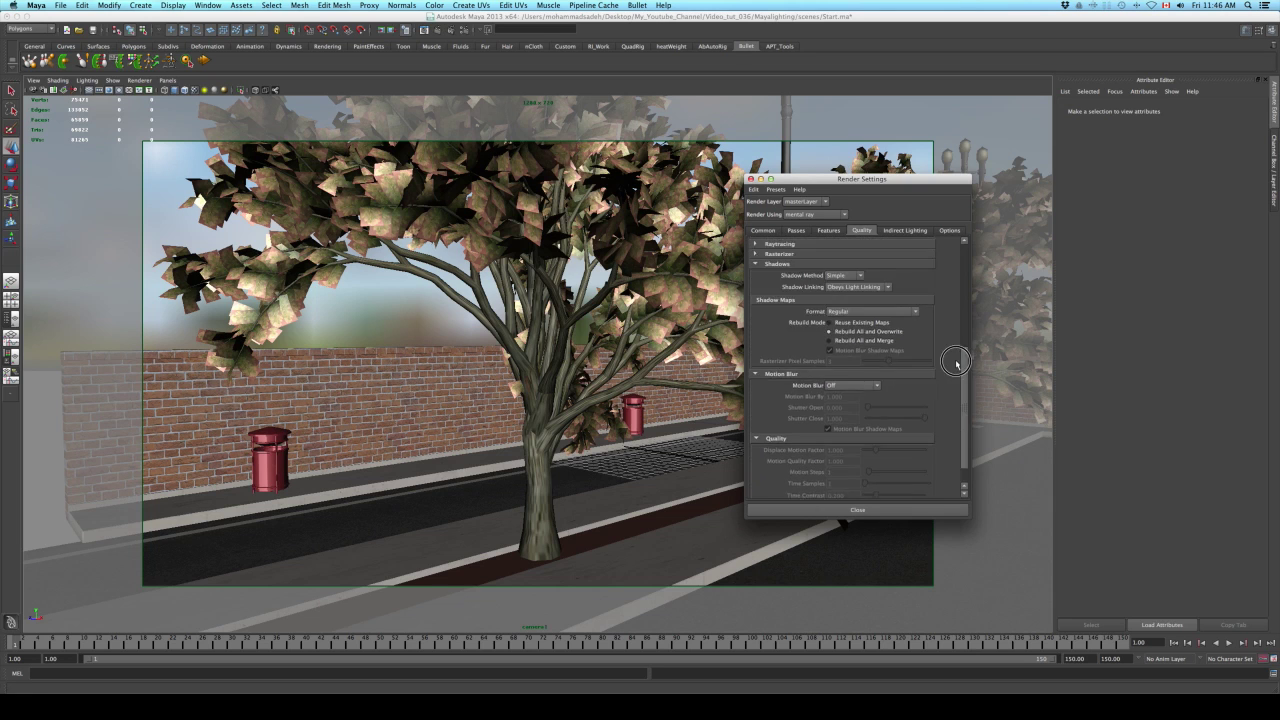
pyautogui.scroll(8, 956, 362)
# Review the indirect lighting, image size and default light render settings, and close the render settings.
pyautogui.click(903, 231)
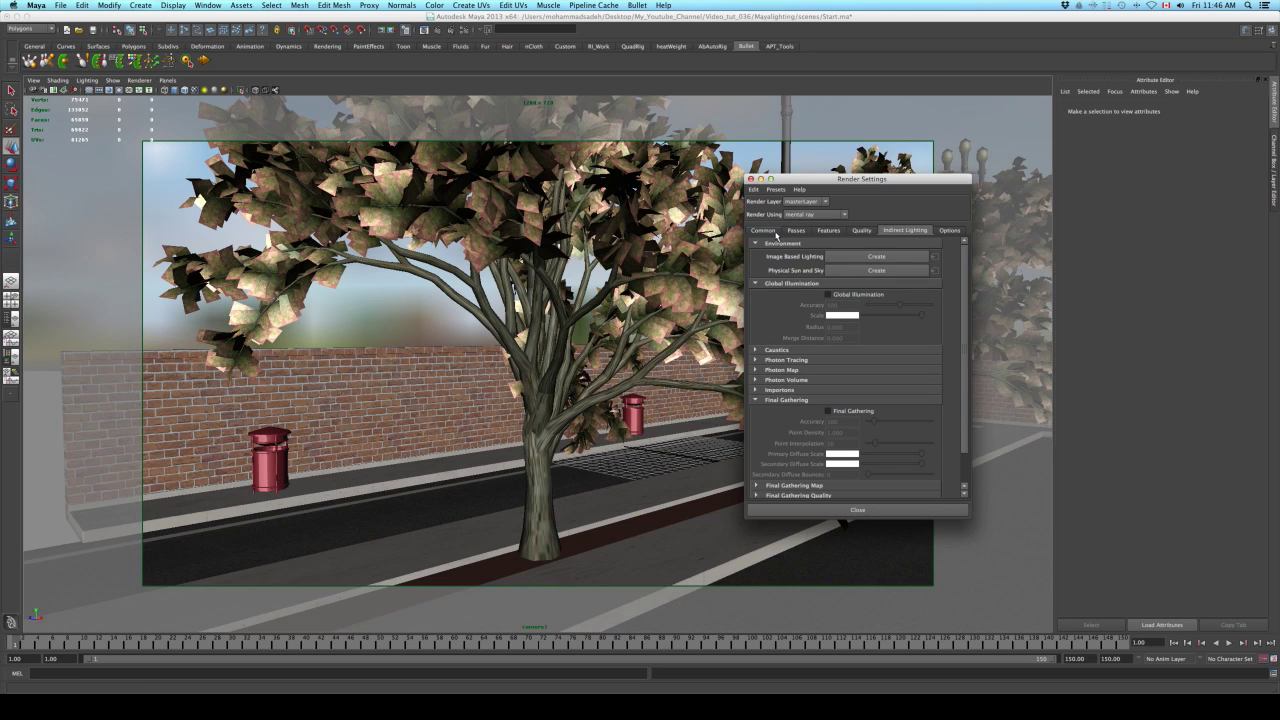
pyautogui.click(775, 232)
pyautogui.moveTo(965, 354); pyautogui.dragTo(963, 491)
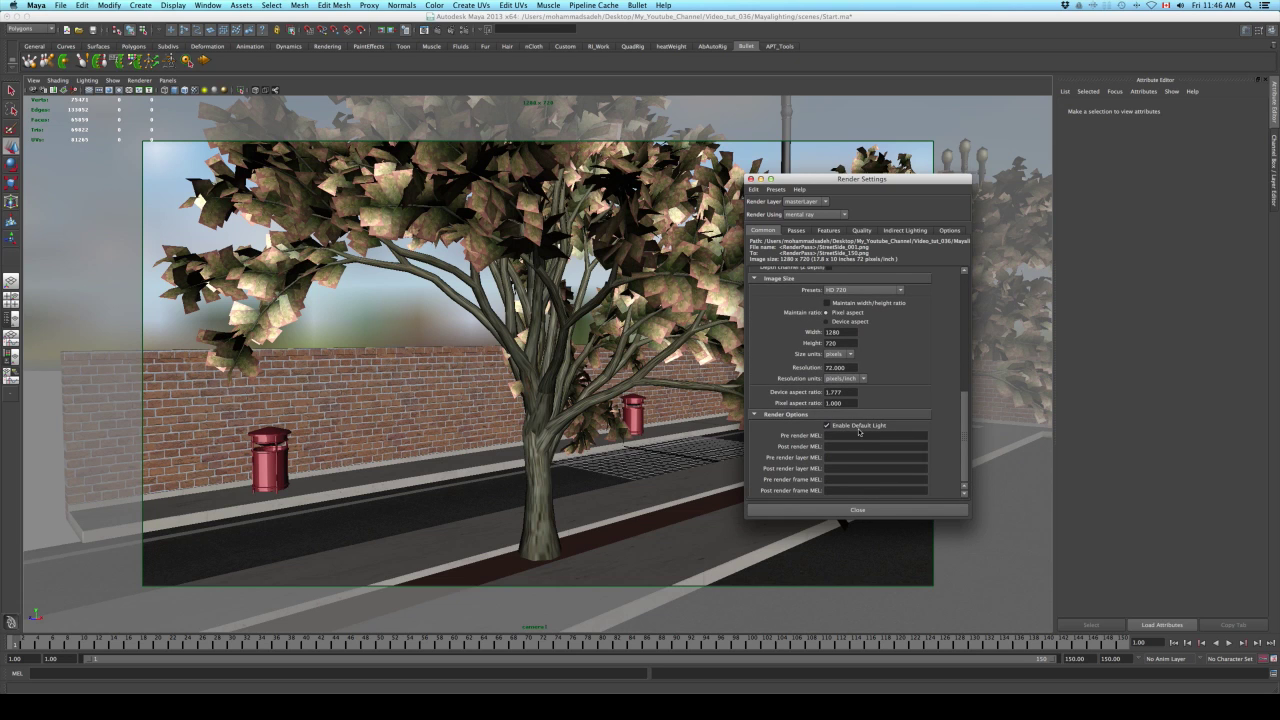
pyautogui.click(808, 415)
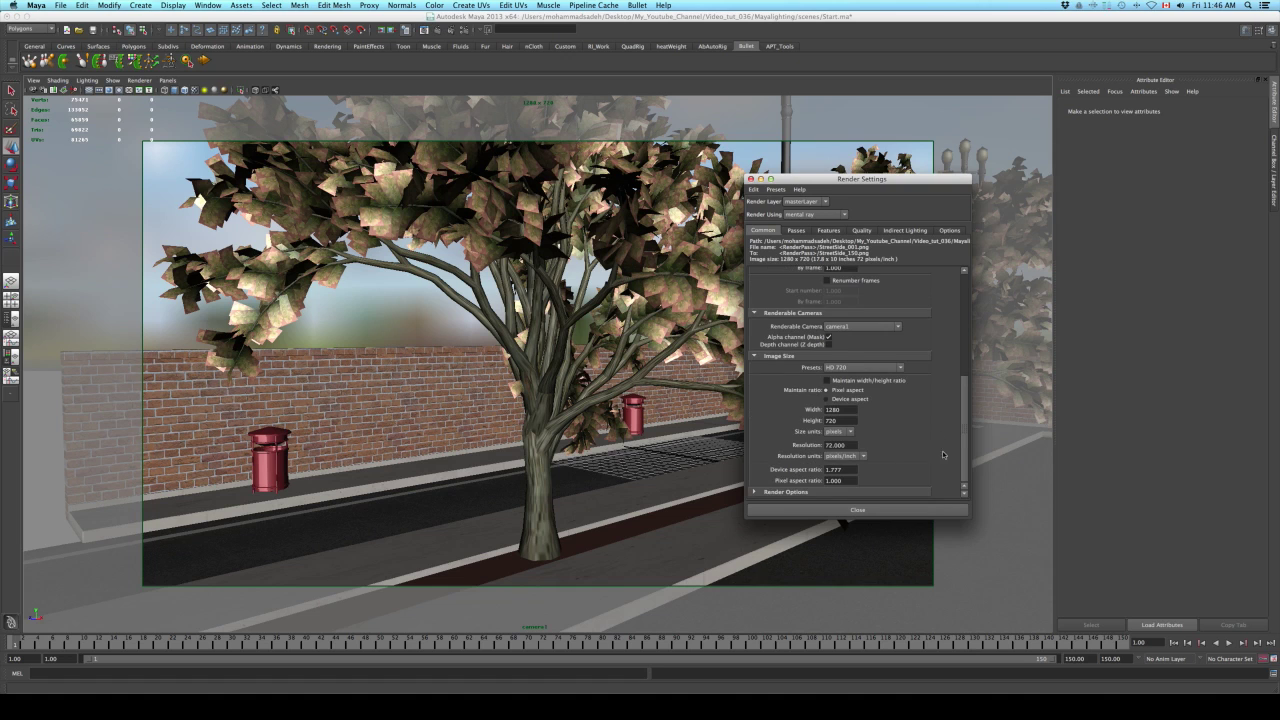
pyautogui.click(926, 508)
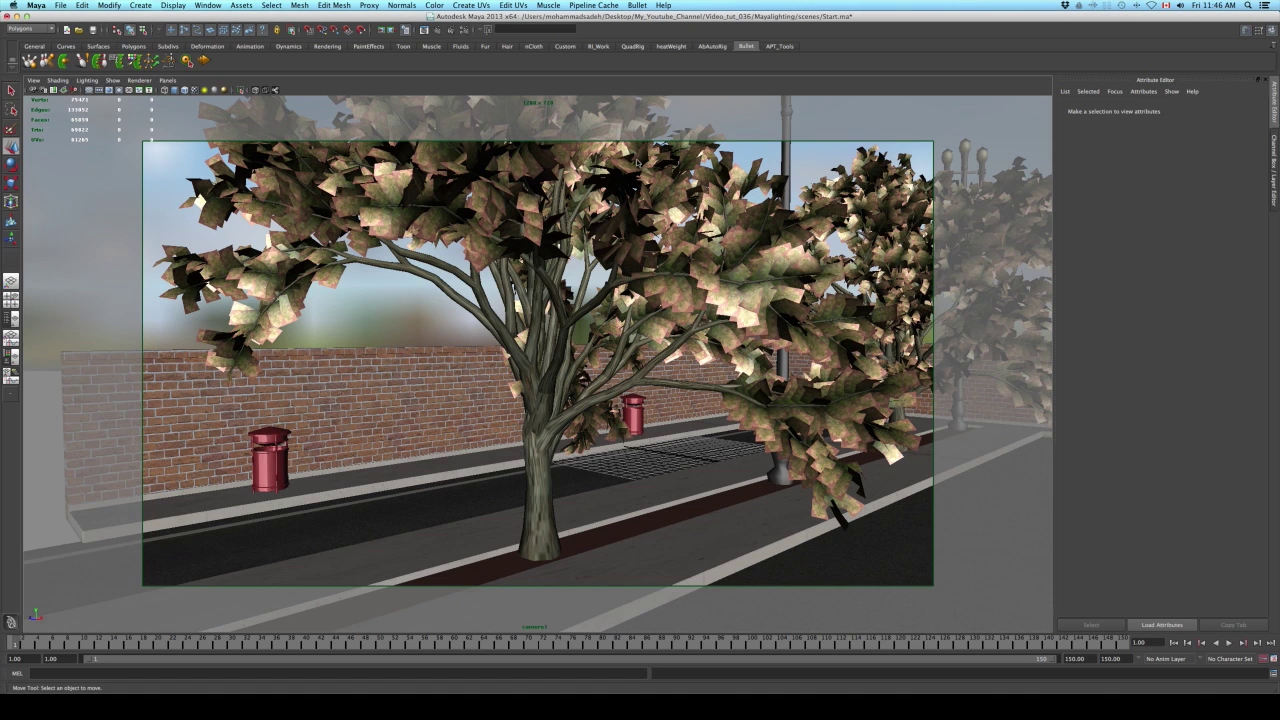
# Render the current frame through camera1 with mental ray, close the rendered image and return to the multi-pane layout.
pyautogui.click(437, 30)
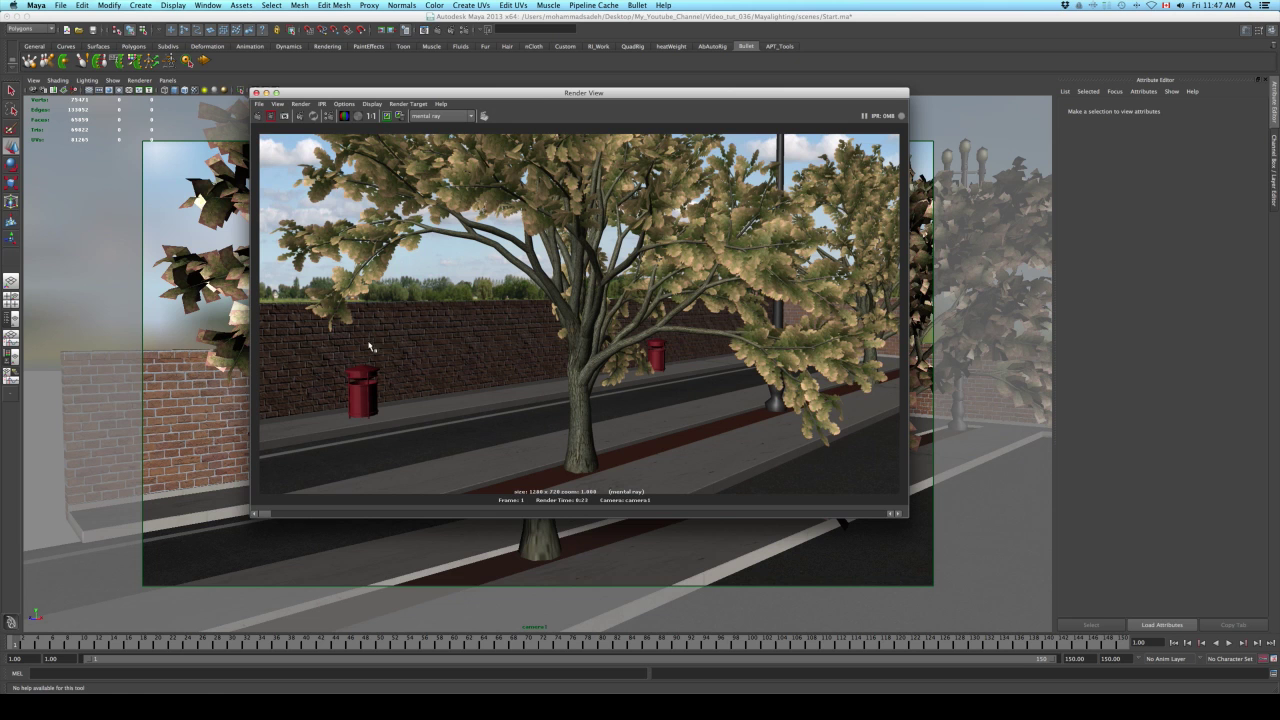
pyautogui.click(255, 92)
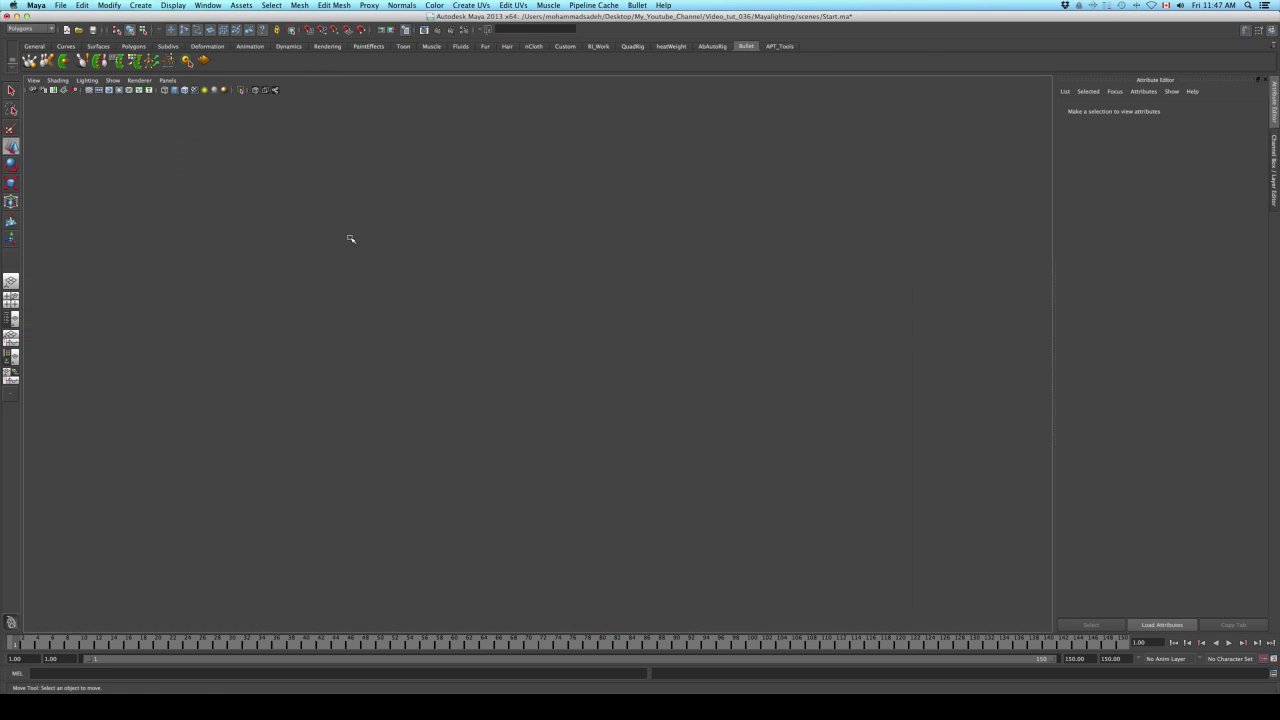
pyautogui.press('space')
# Create a directional light in the street scene.
pyautogui.keyDown('alt'); pyautogui.moveTo(350, 238); pyautogui.dragTo(377, 240); pyautogui.keyUp('alt')
pyautogui.keyDown('alt'); pyautogui.moveTo(377, 240); pyautogui.dragTo(331, 215, button='right'); pyautogui.keyUp('alt')
pyautogui.keyDown('alt'); pyautogui.moveTo(331, 215); pyautogui.dragTo(345, 234); pyautogui.keyUp('alt')
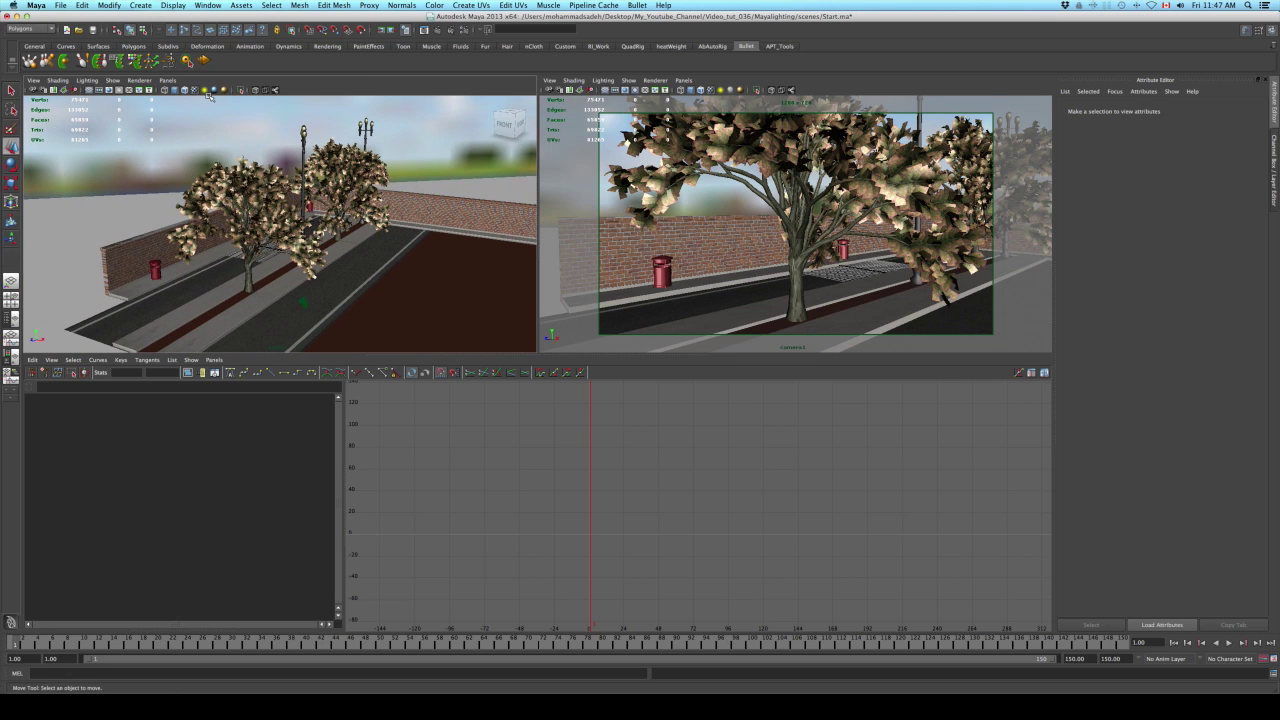
pyautogui.click(140, 5)
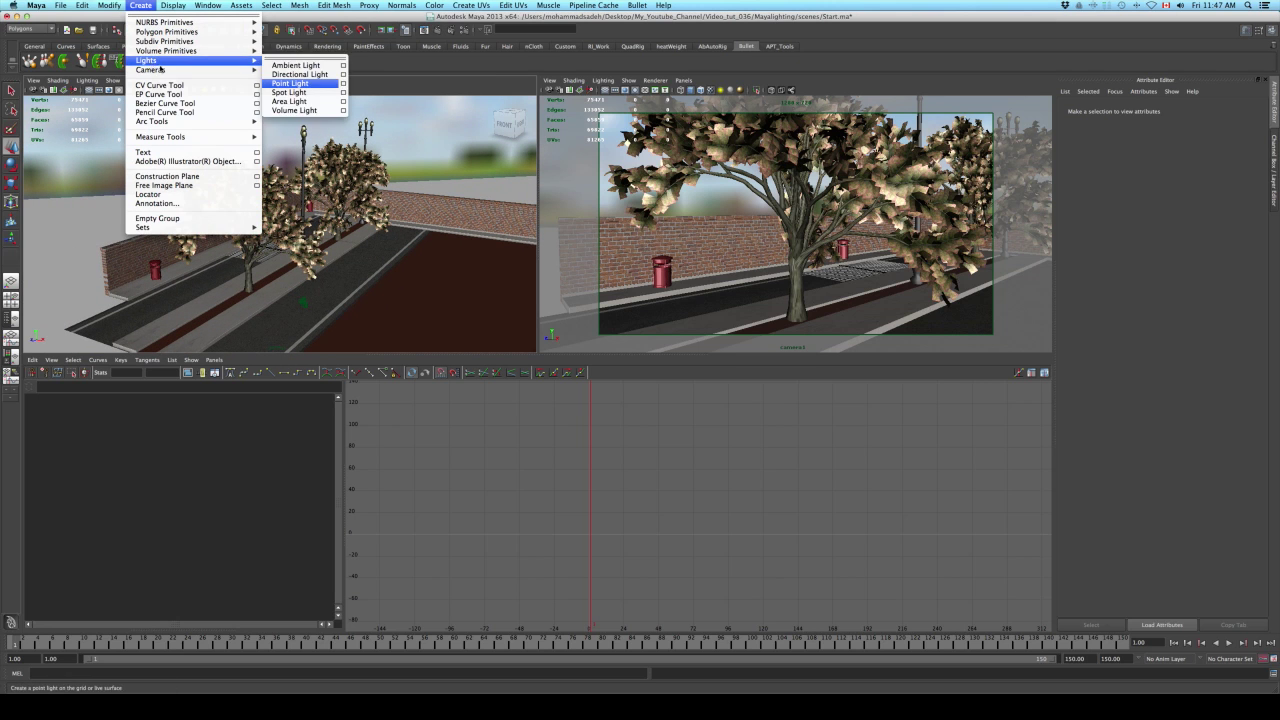
pyautogui.moveTo(207, 62)
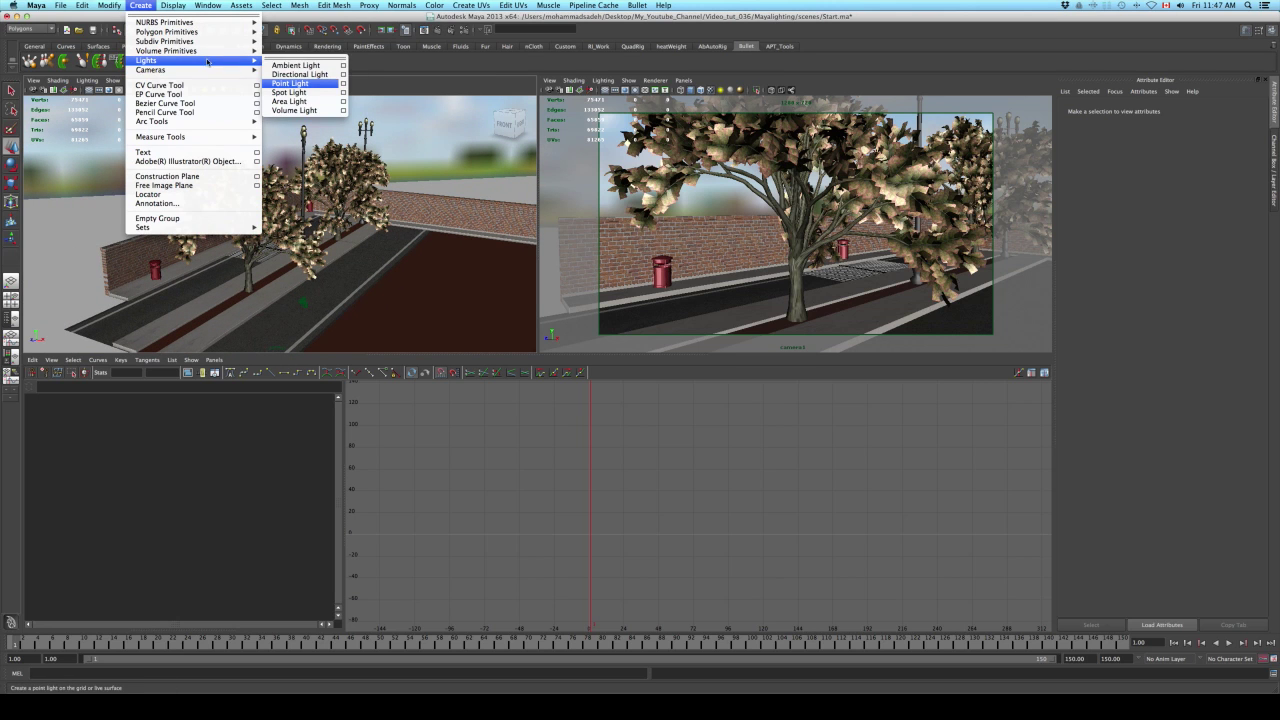
pyautogui.click(299, 74)
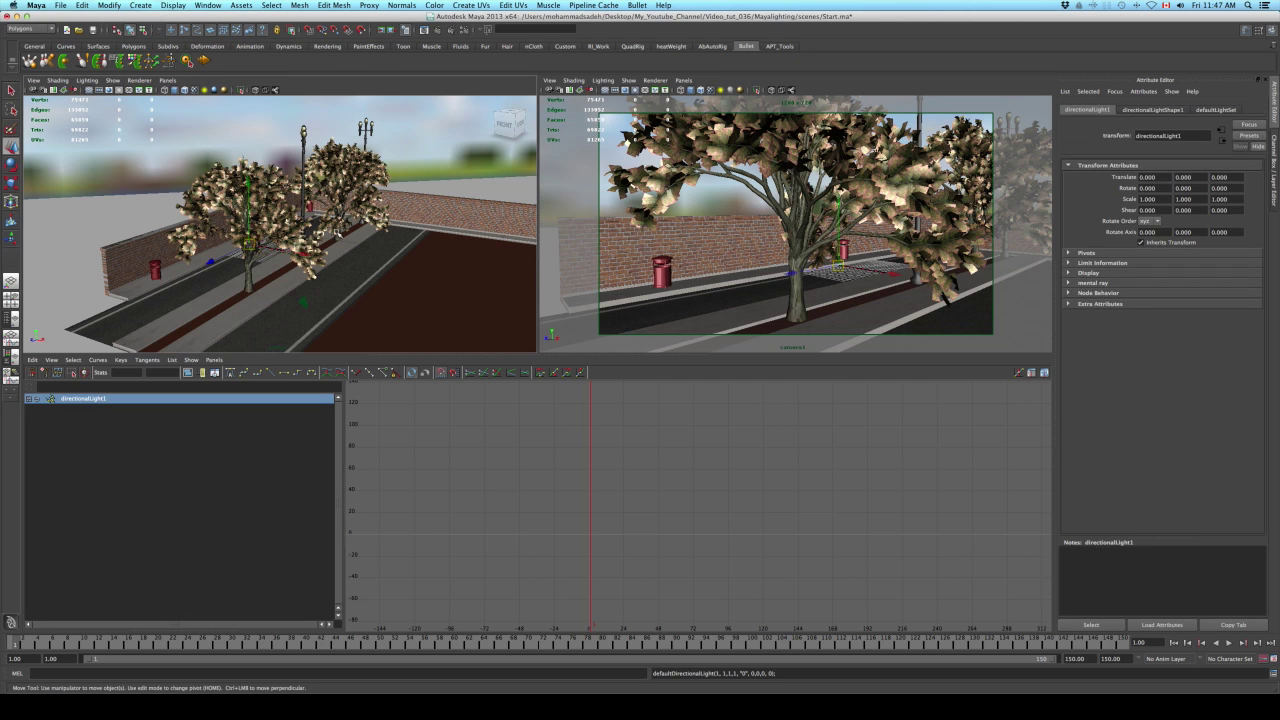
# Scale the directional light uniformly to about 7.8.
pyautogui.scroll(-2, 329, 235)
pyautogui.press('r')
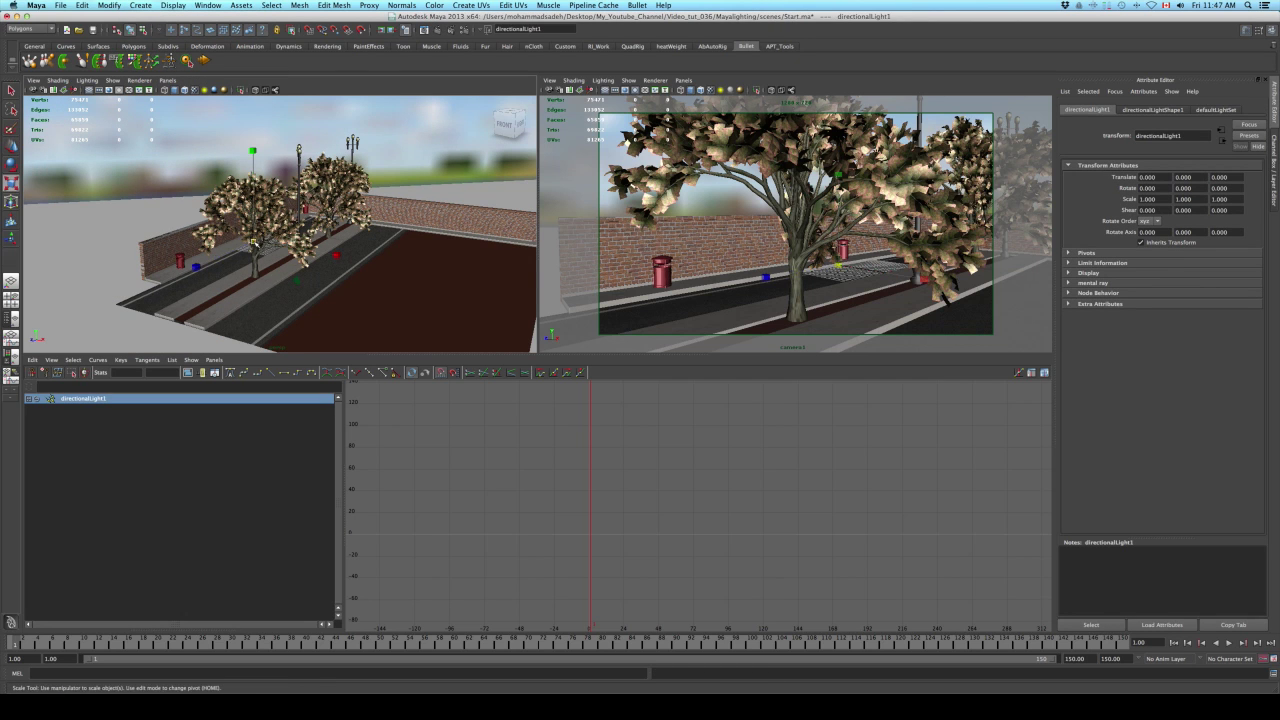
pyautogui.moveTo(256, 241); pyautogui.dragTo(400, 278)
# Raise the directional light above the ground and move it to about 39 in Translate X, with its channel values displayed.
pyautogui.press('w')
pyautogui.scroll(5, 417, 268)
pyautogui.moveTo(402, 233); pyautogui.dragTo(404, 192)
pyautogui.hotkey('ctrl', 'a')
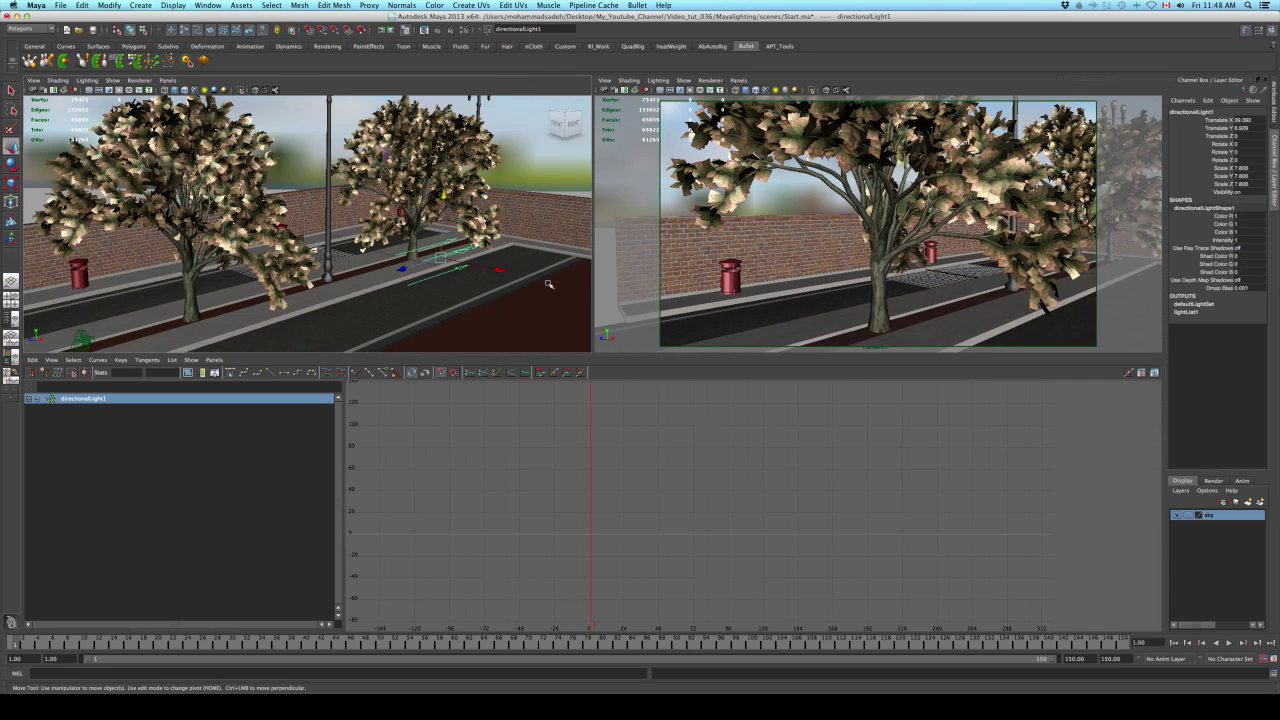
pyautogui.keyDown('alt'); pyautogui.moveTo(519, 287); pyautogui.dragTo(452, 243); pyautogui.keyUp('alt')
# Preview the scene with its own lighting and rotate the directional light to about -62° around X.
pyautogui.press('7')
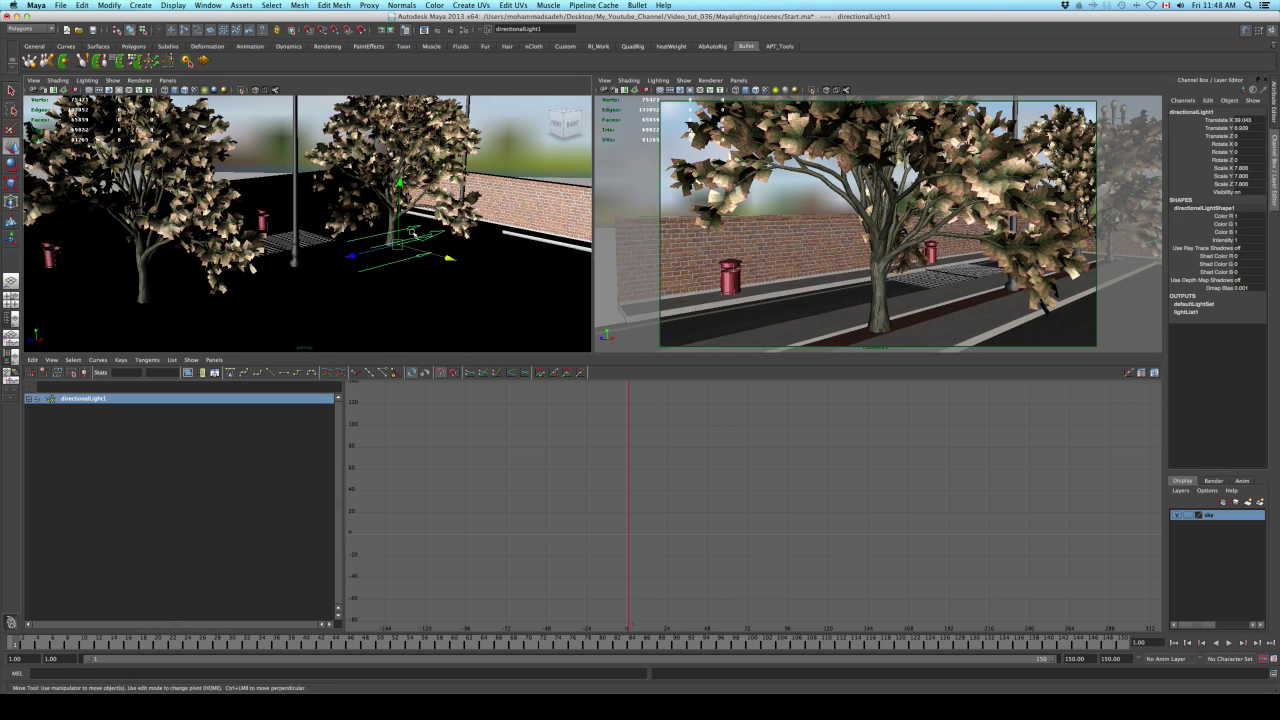
pyautogui.press('e')
pyautogui.moveTo(356, 196); pyautogui.dragTo(438, 150)
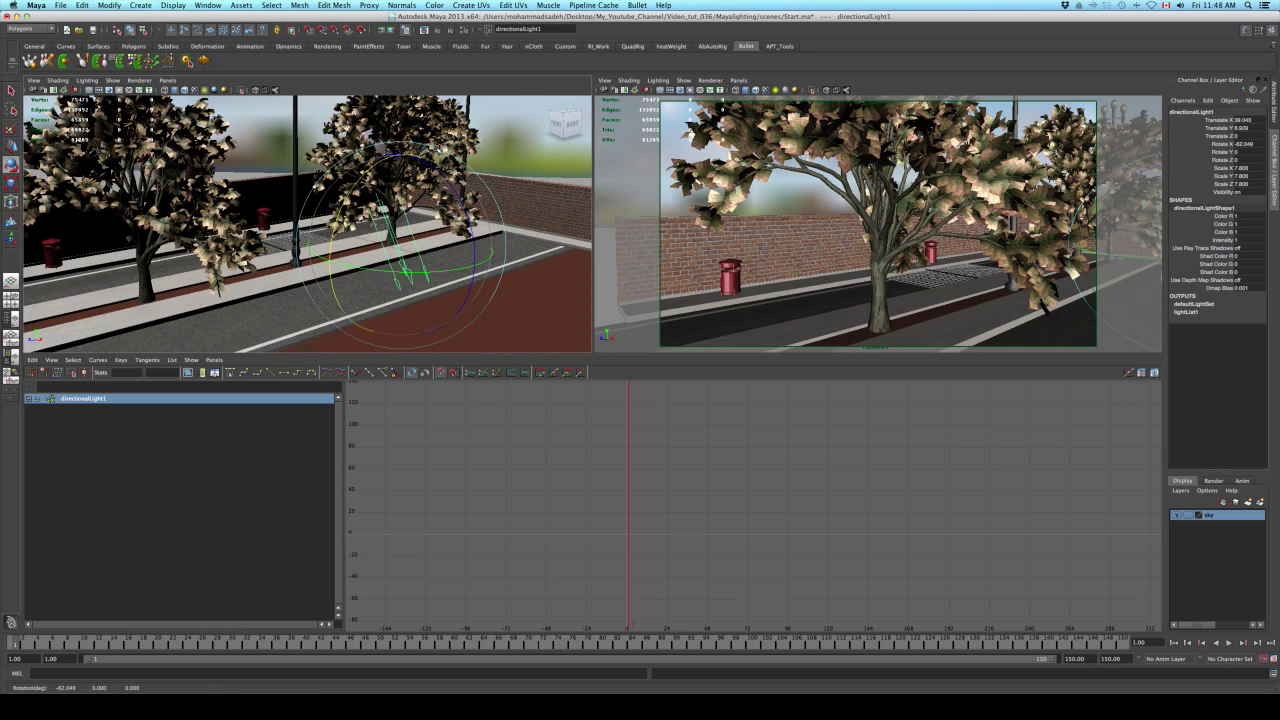
# Set the directional light's Rotate X to -90 so it points straight down.
pyautogui.hotkey('ctrl', 'a')
pyautogui.hotkey('ctrl', 'a')
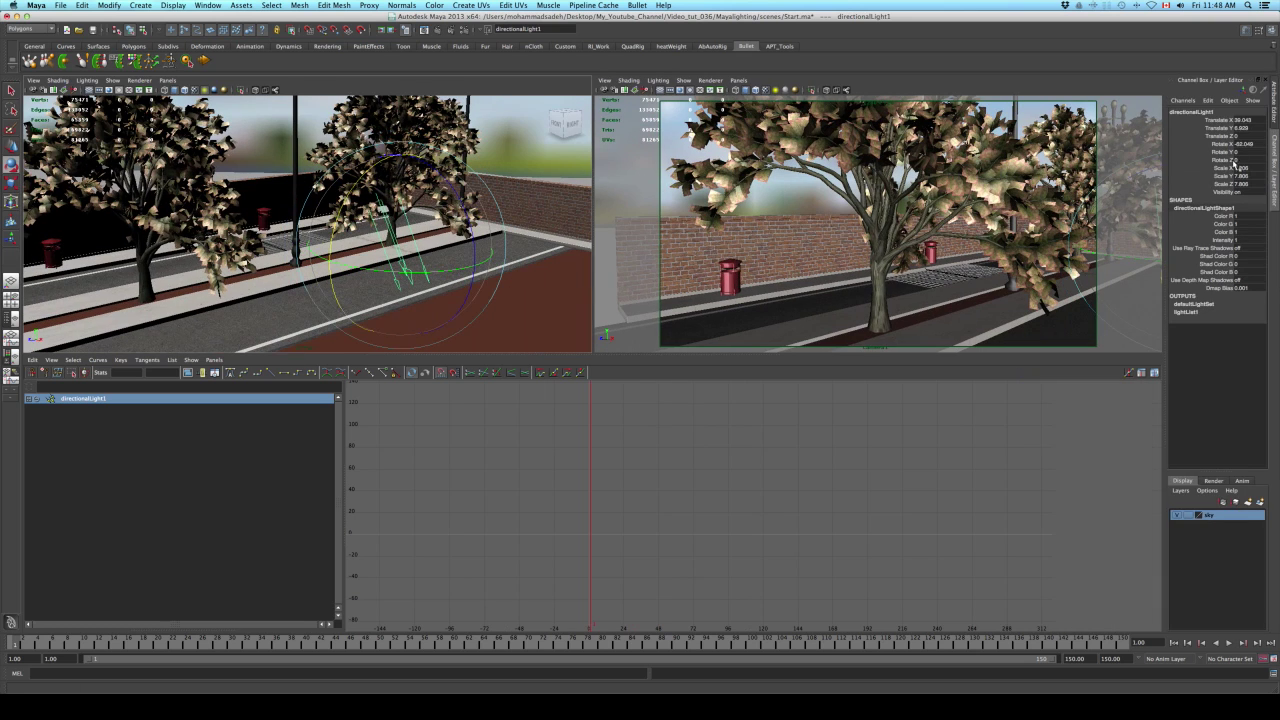
pyautogui.click(1244, 145)
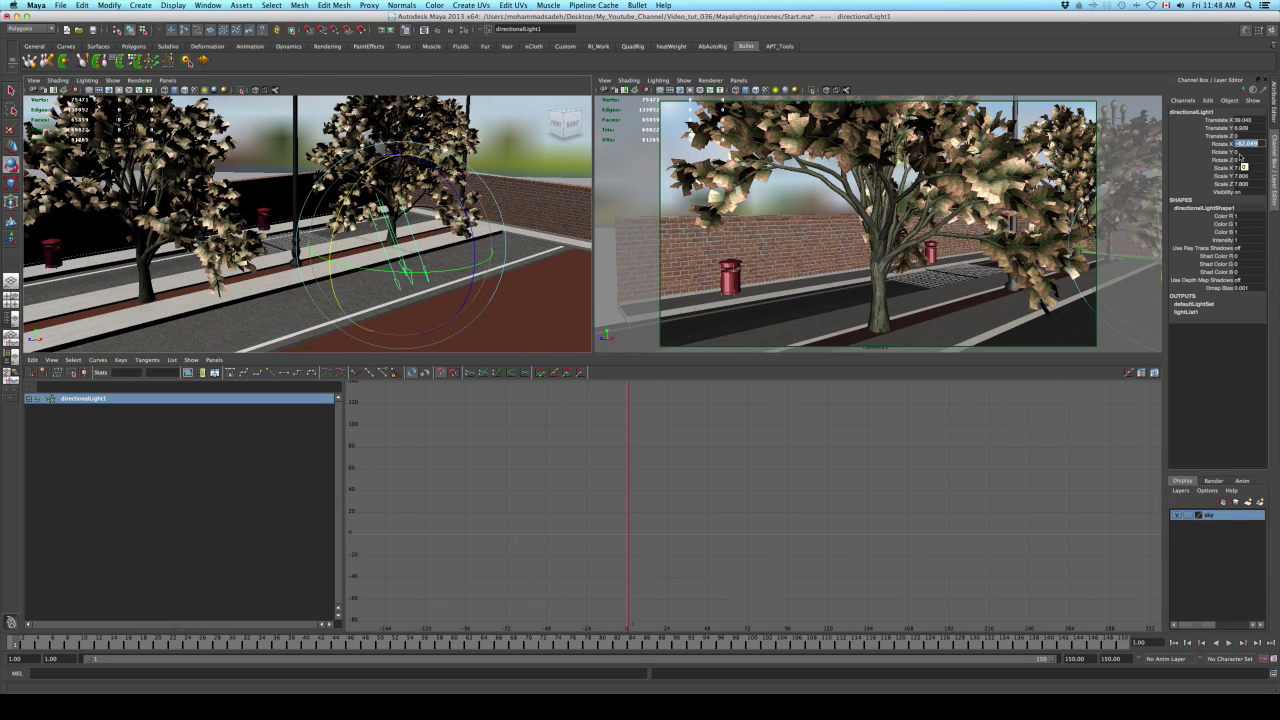
pyautogui.write('-90')
pyautogui.press('Return')
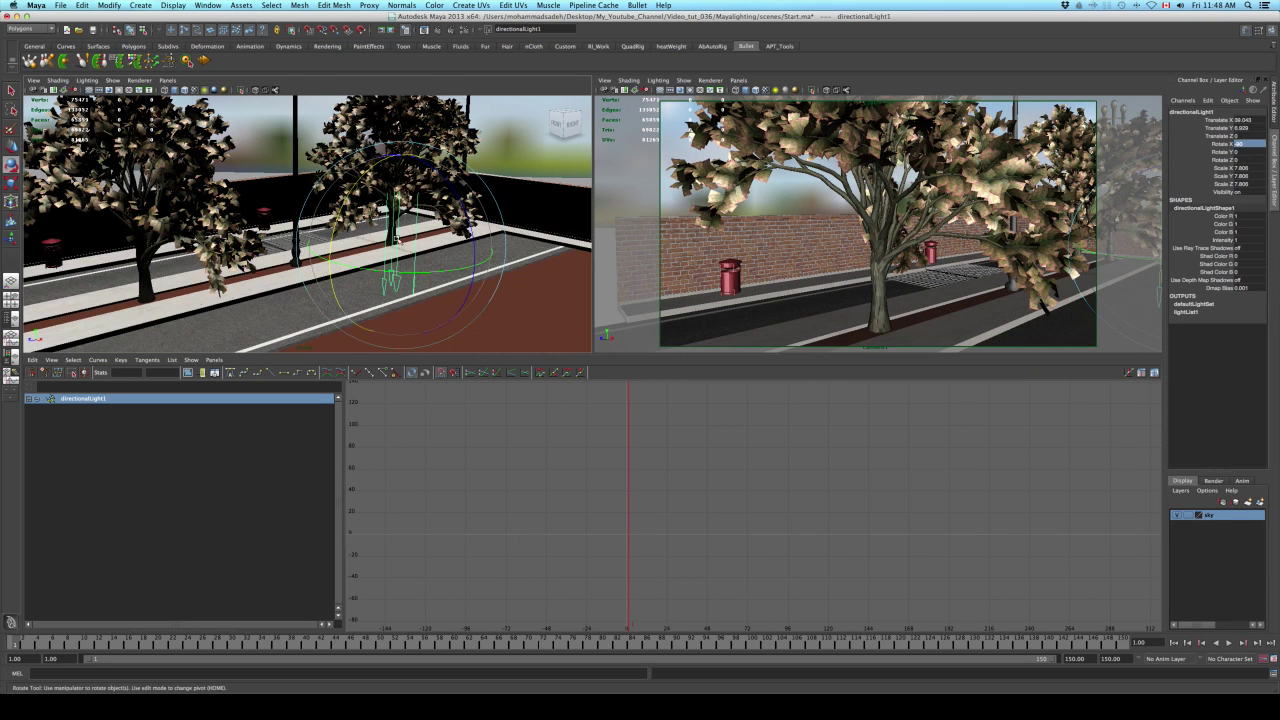
# Tilt the directional light around Z and set its Rotate Z to -35.
pyautogui.scroll(-3, 345, 206)
pyautogui.keyDown('alt'); pyautogui.moveTo(345, 206); pyautogui.dragTo(380, 204); pyautogui.keyUp('alt')
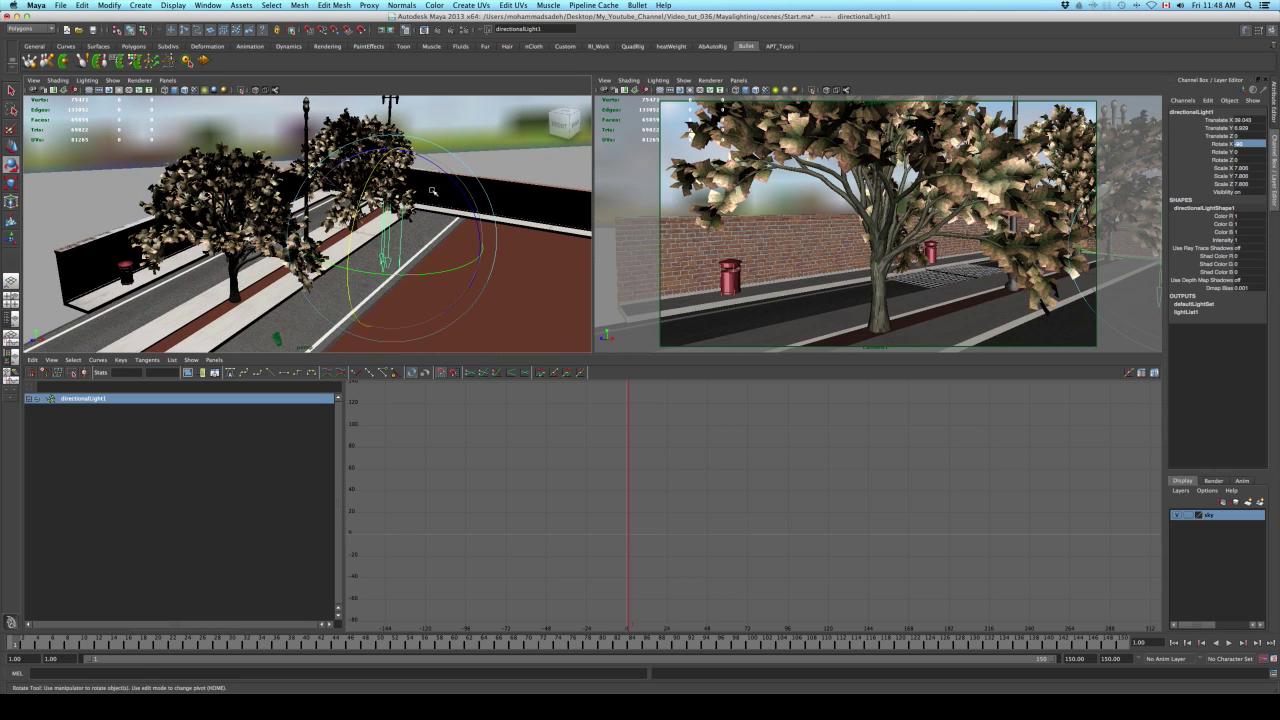
pyautogui.moveTo(446, 174); pyautogui.dragTo(449, 172)
pyautogui.moveTo(462, 198); pyautogui.dragTo(470, 214)
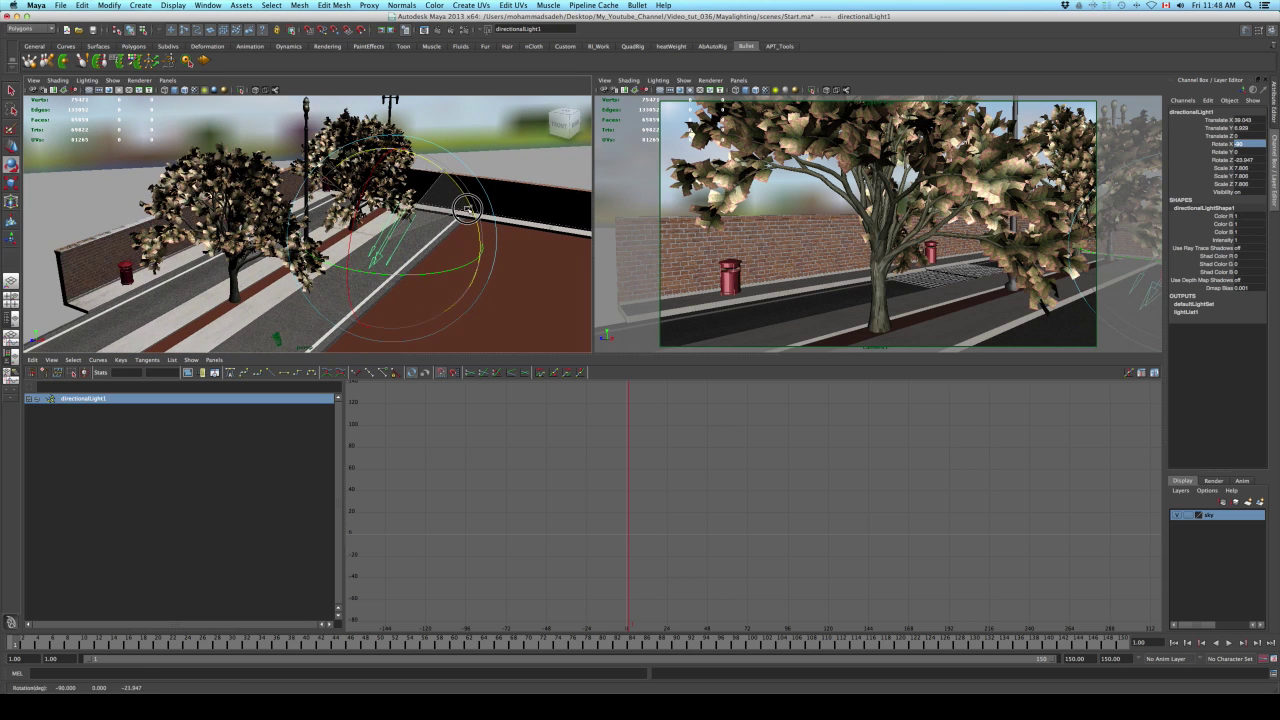
pyautogui.click(1254, 159)
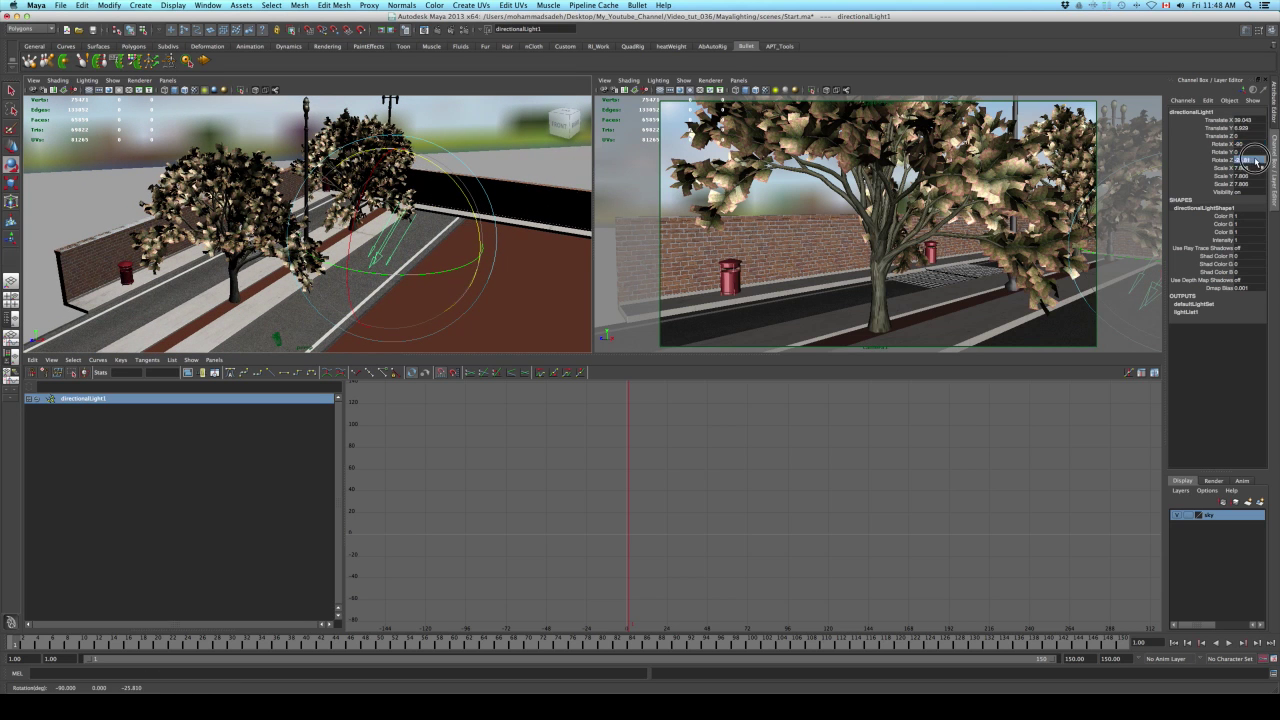
pyautogui.write('-30')
pyautogui.press('Return')
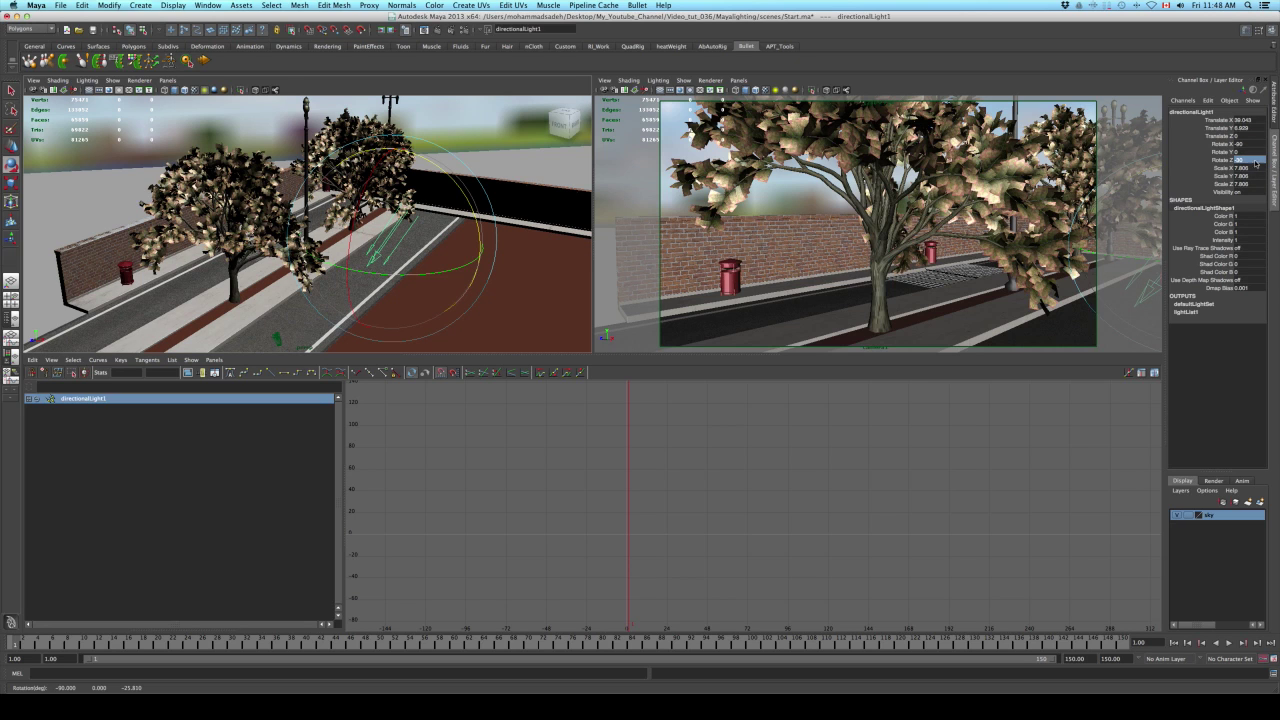
pyautogui.click(1254, 160)
pyautogui.write('-35')
pyautogui.press('Return')
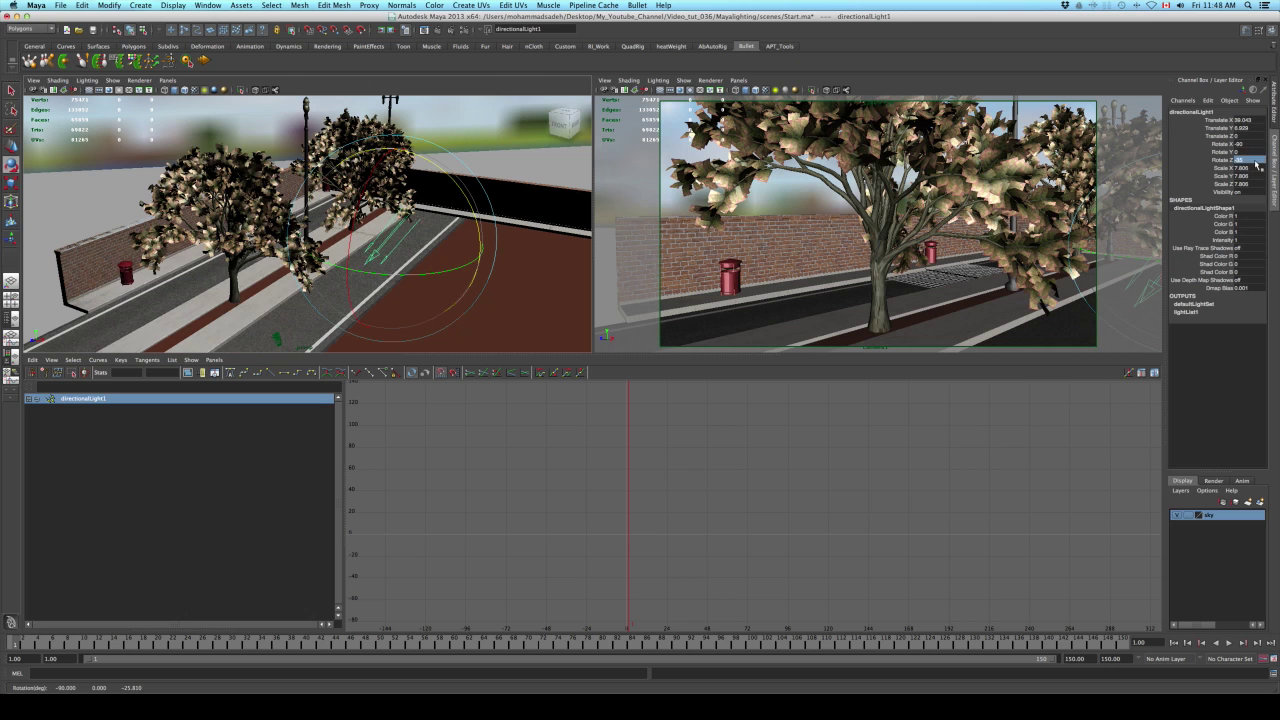
# Open the directional light's shape attributes and look through its type, intensity and color options, keeping the color white.
pyautogui.keyDown('alt'); pyautogui.moveTo(555, 232); pyautogui.dragTo(431, 234); pyautogui.keyUp('alt')
pyautogui.press('q')
pyautogui.hotkey('ctrl', 'a')
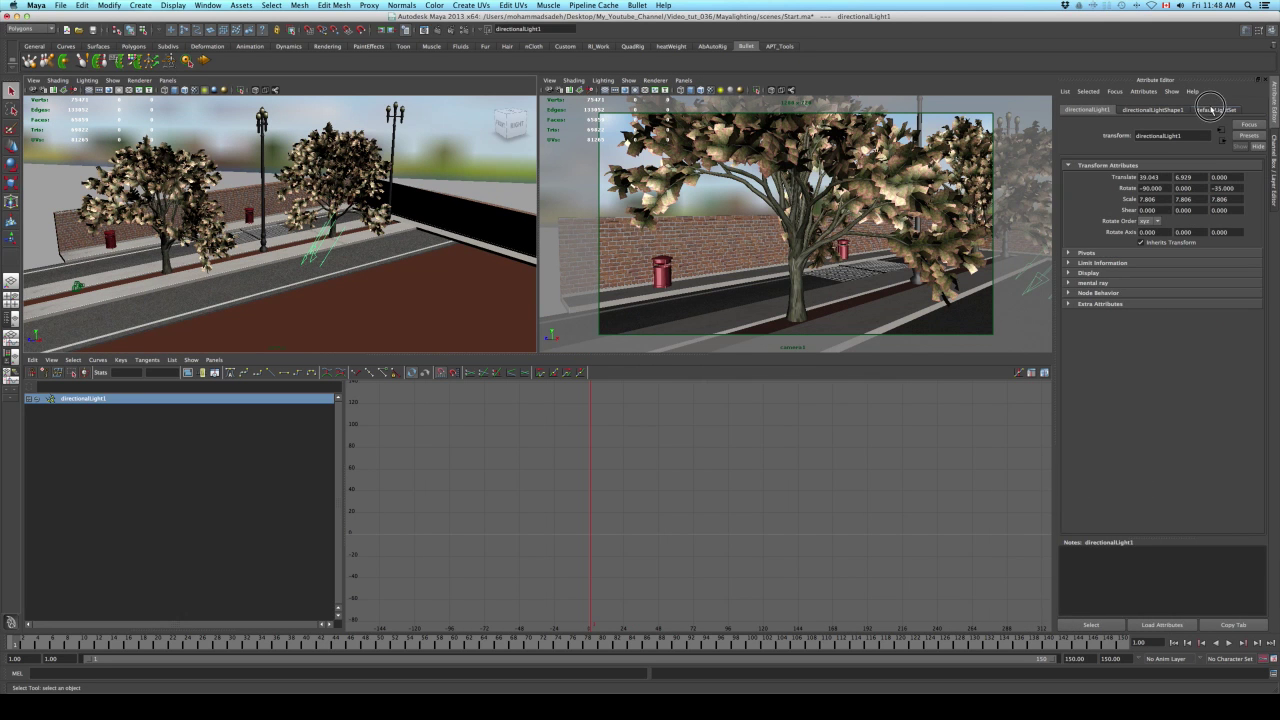
pyautogui.click(1153, 110)
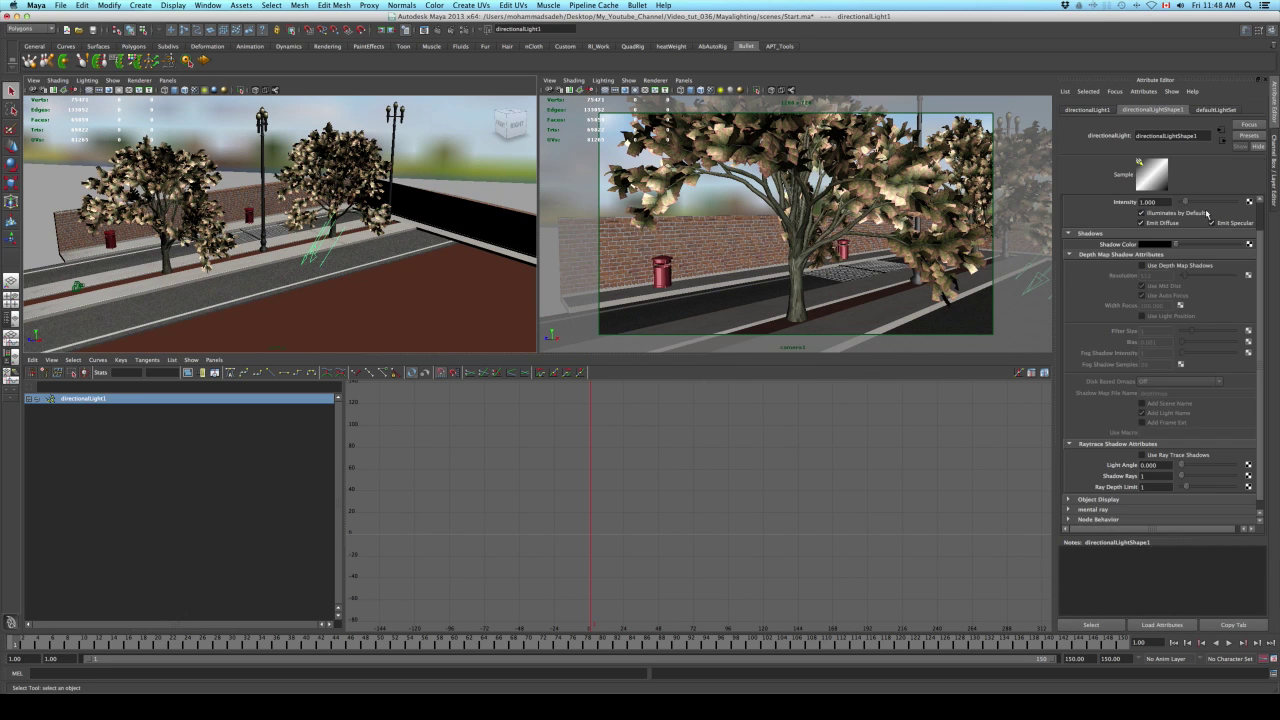
pyautogui.scroll(1, 1258, 226)
pyautogui.click(1262, 227)
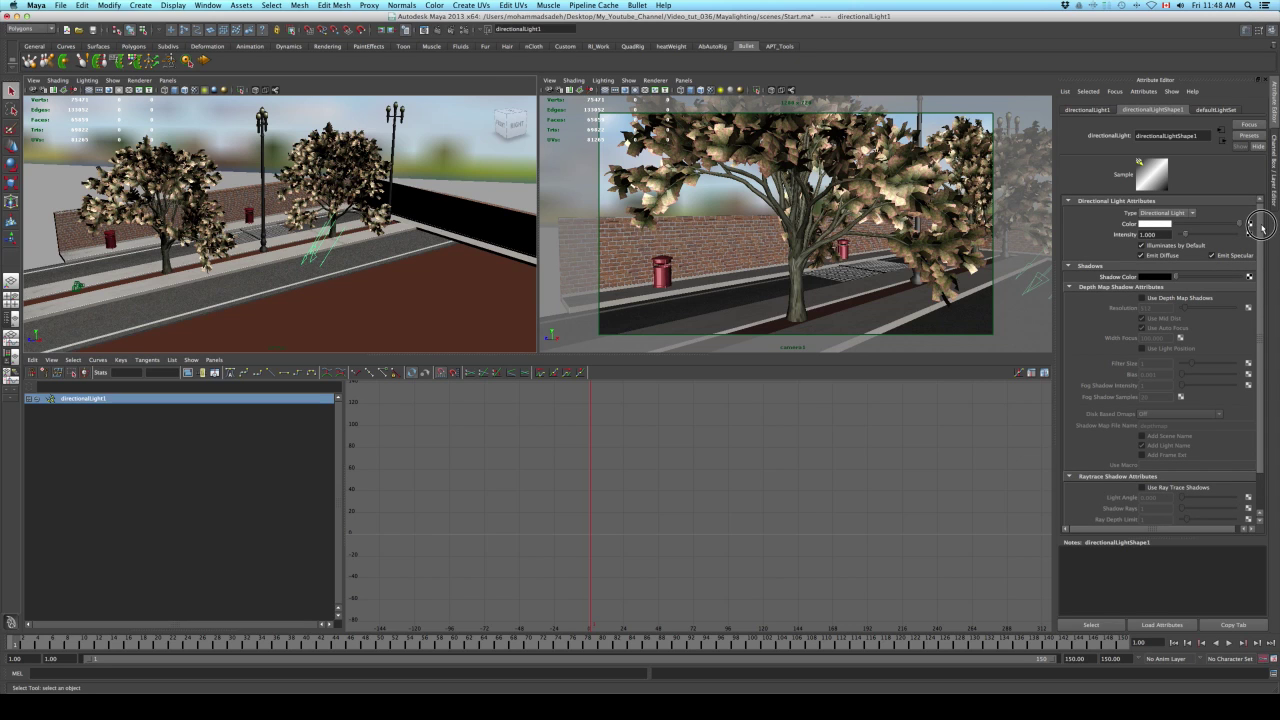
pyautogui.click(1152, 225)
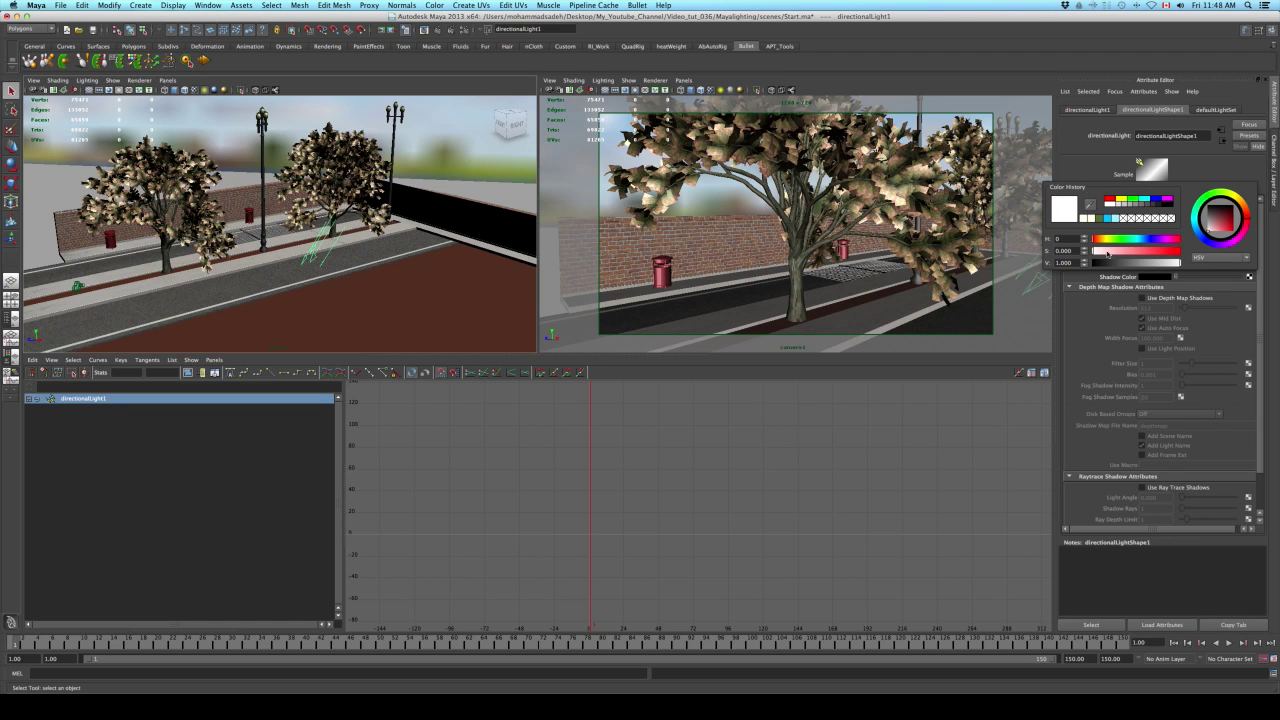
pyautogui.click(1105, 241)
pyautogui.moveTo(1105, 241); pyautogui.dragTo(1106, 241)
pyautogui.click(1095, 251)
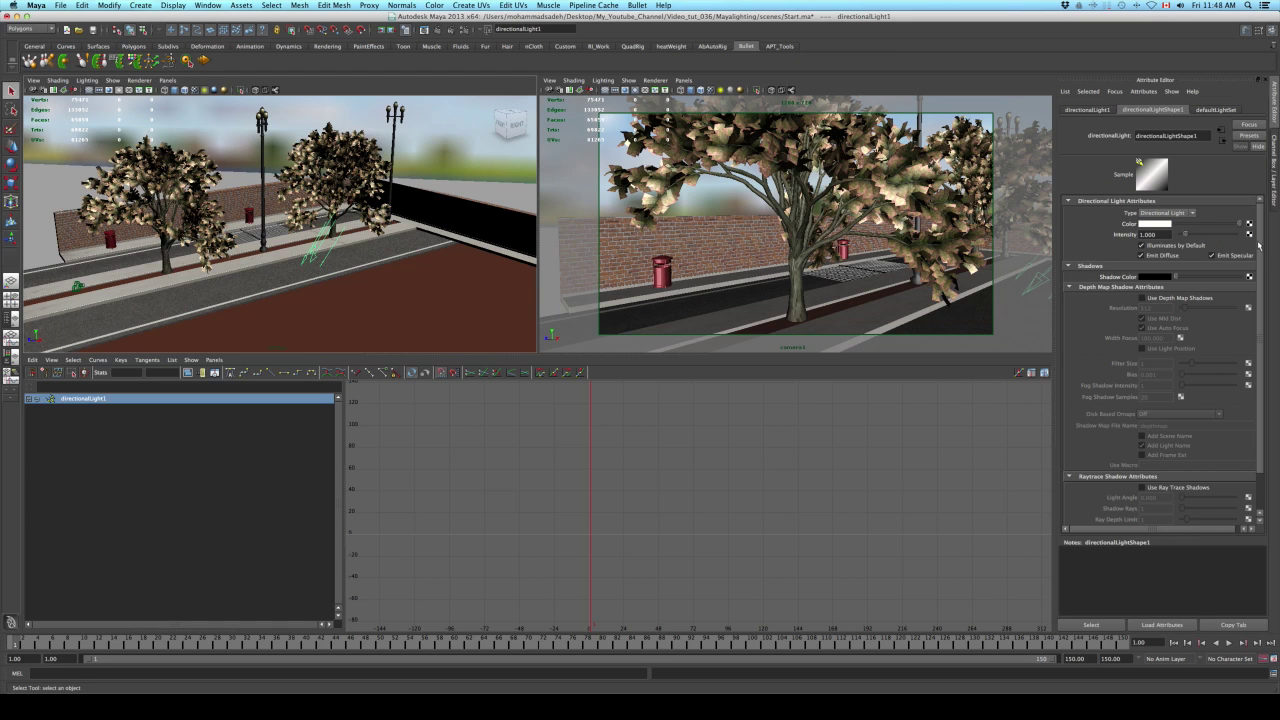
# Lighten the directional light's shadow color slightly to a very dark grey.
pyautogui.scroll(-2, 1256, 250)
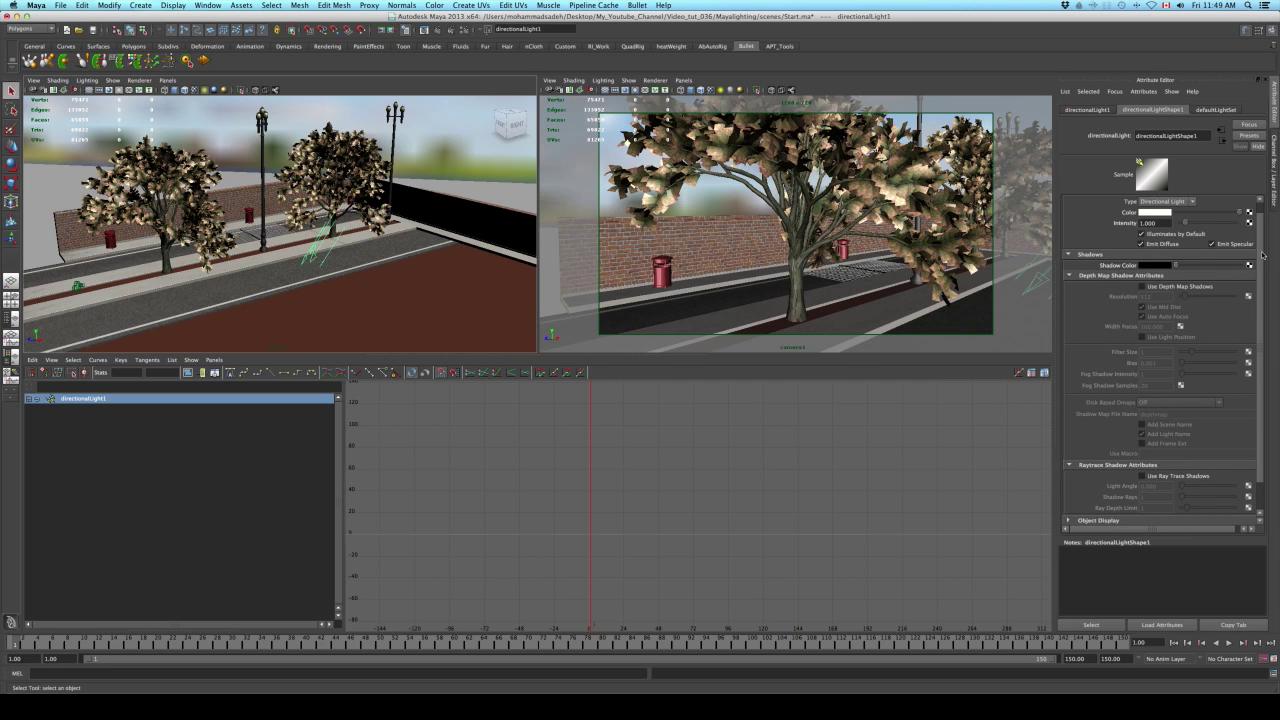
pyautogui.moveTo(1262, 255); pyautogui.dragTo(1239, 271)
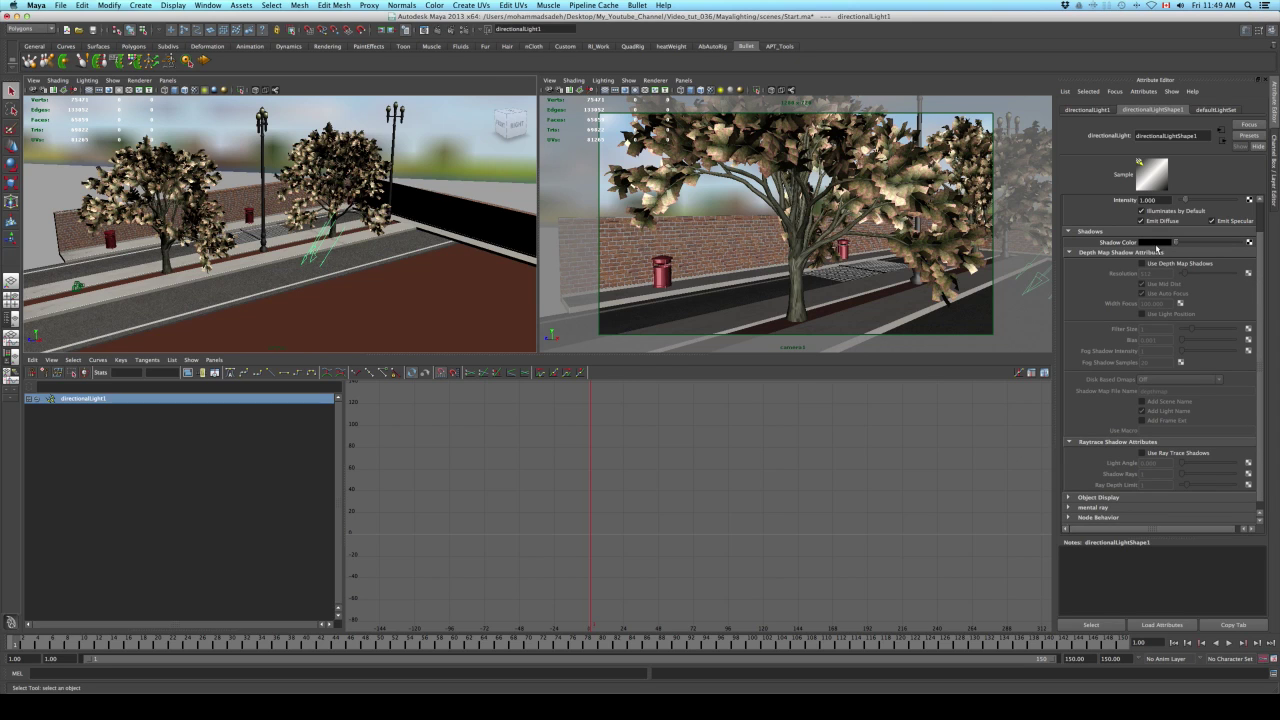
pyautogui.press('z')
pyautogui.moveTo(1176, 244); pyautogui.dragTo(1183, 247)
# Enable ray trace shadows on the directional light.
pyautogui.scroll(-1, 1262, 270)
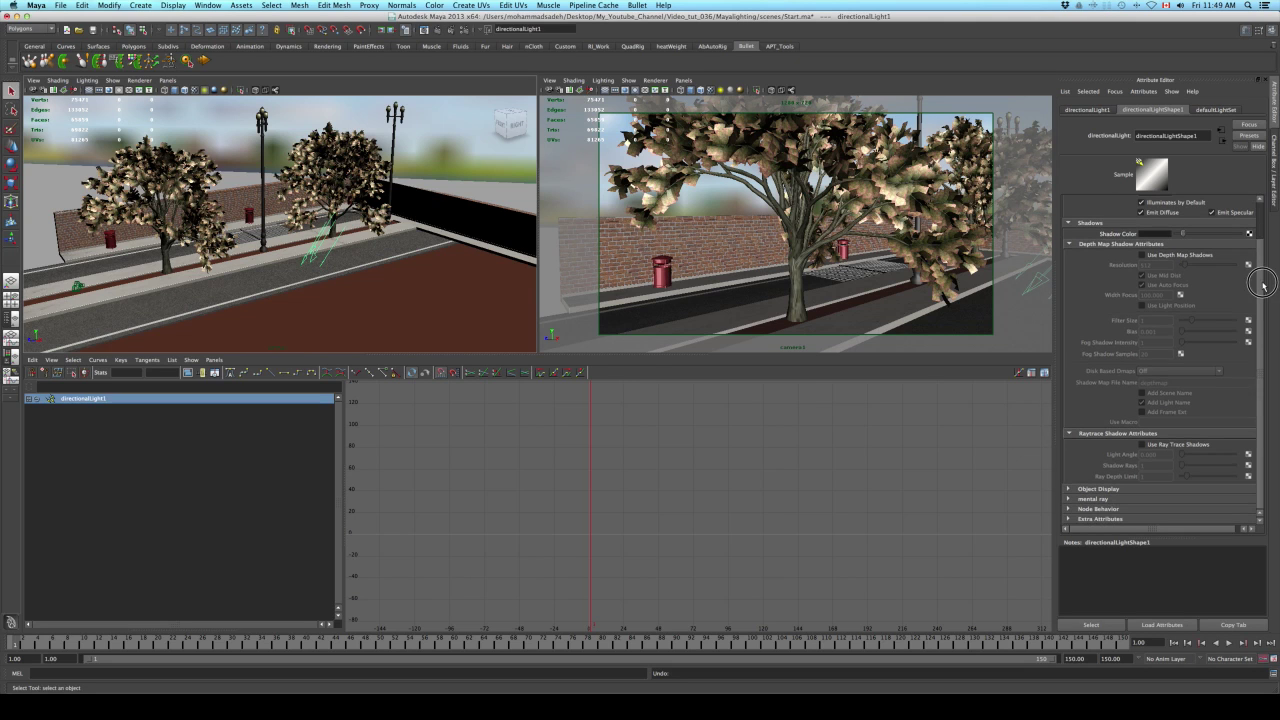
pyautogui.click(1142, 444)
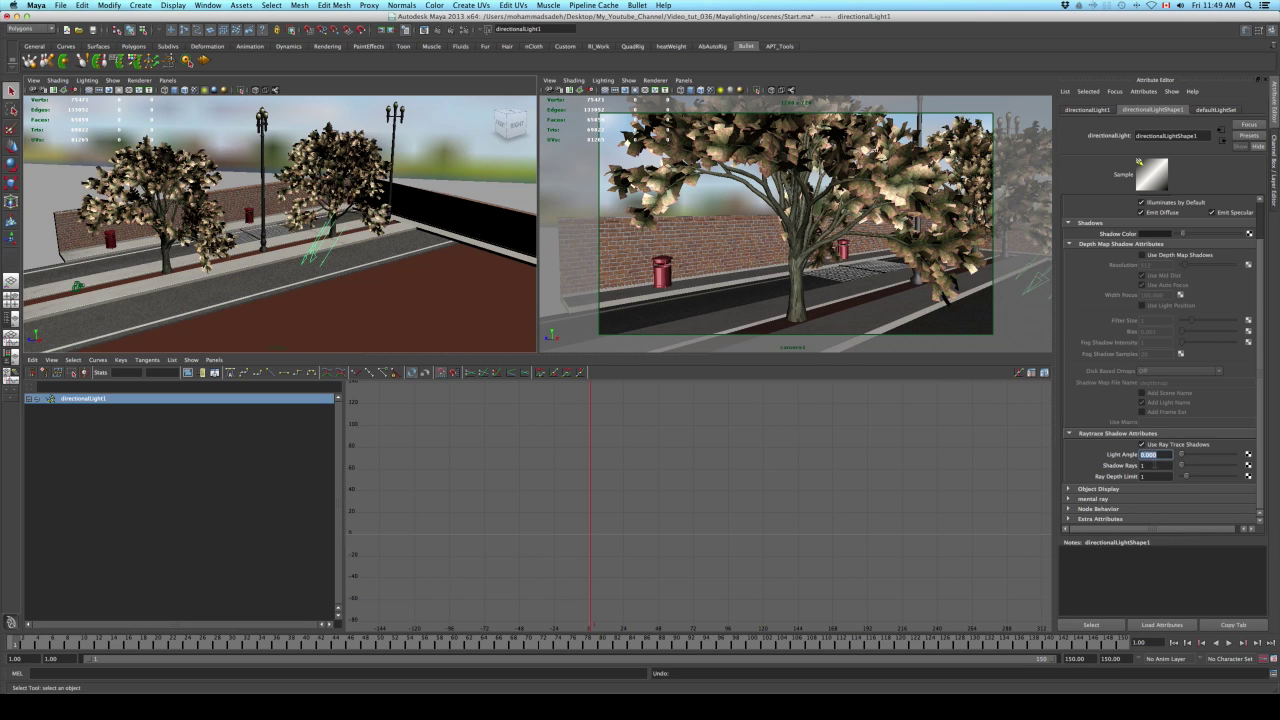
pyautogui.click(1152, 465)
pyautogui.click(1152, 455)
# Keep the earlier image in the Render View and re-render the enlarged camera1 view with mental ray.
pyautogui.click(916, 86)
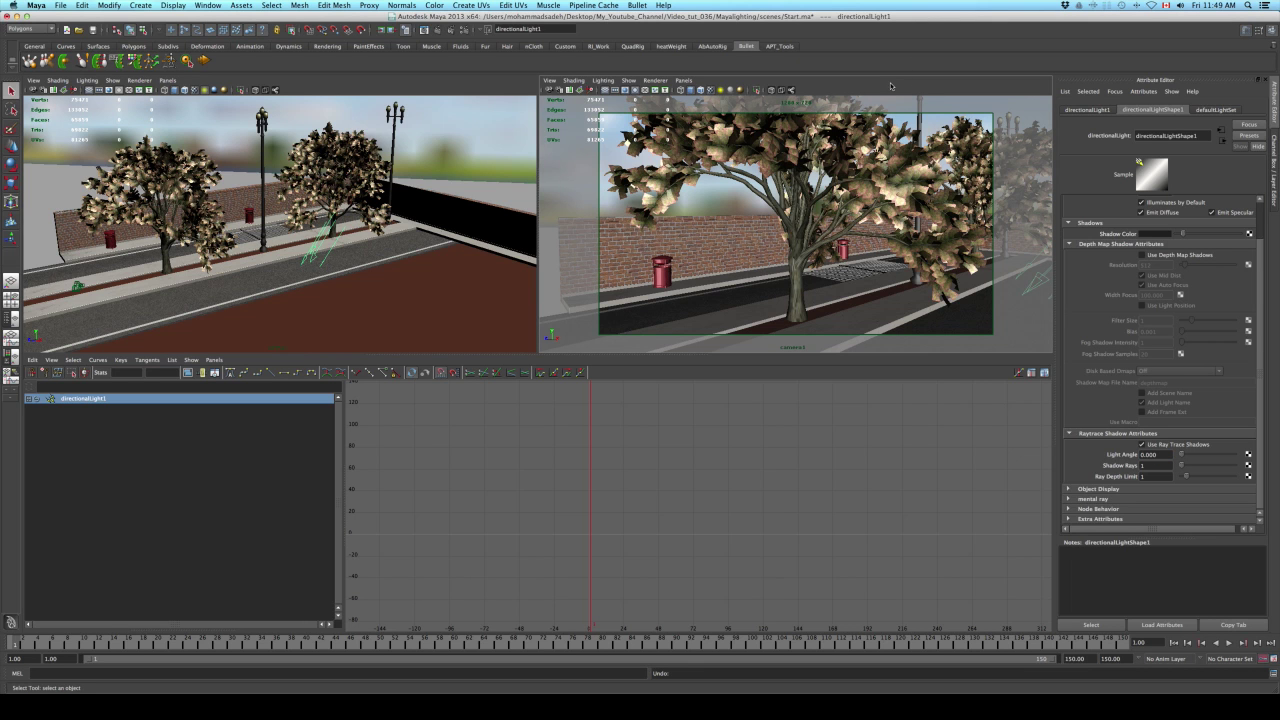
pyautogui.press('space')
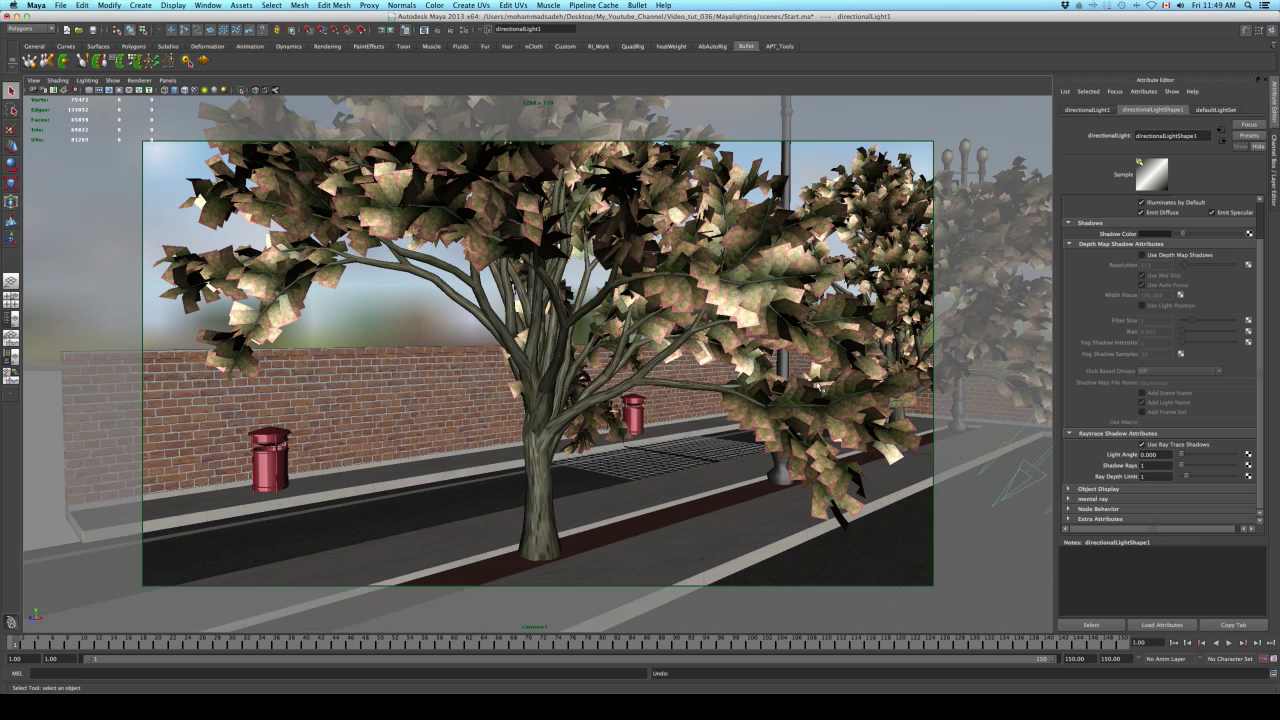
pyautogui.click(424, 30)
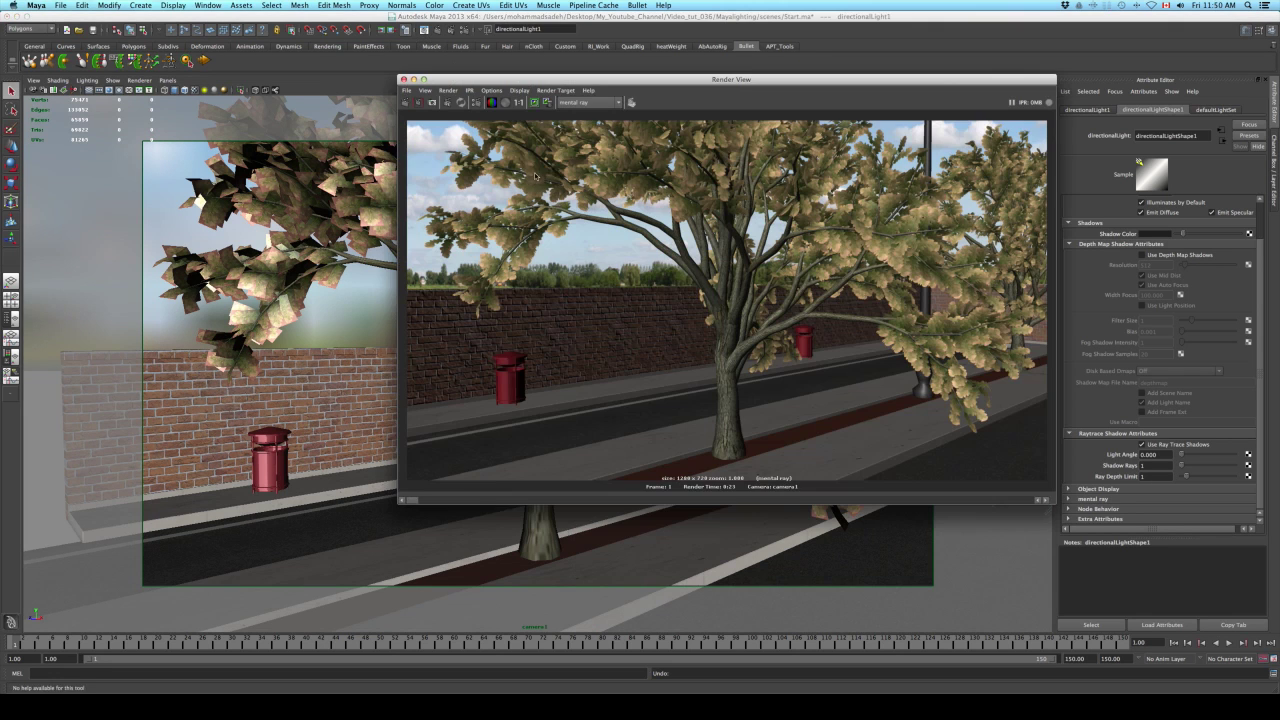
pyautogui.click(534, 103)
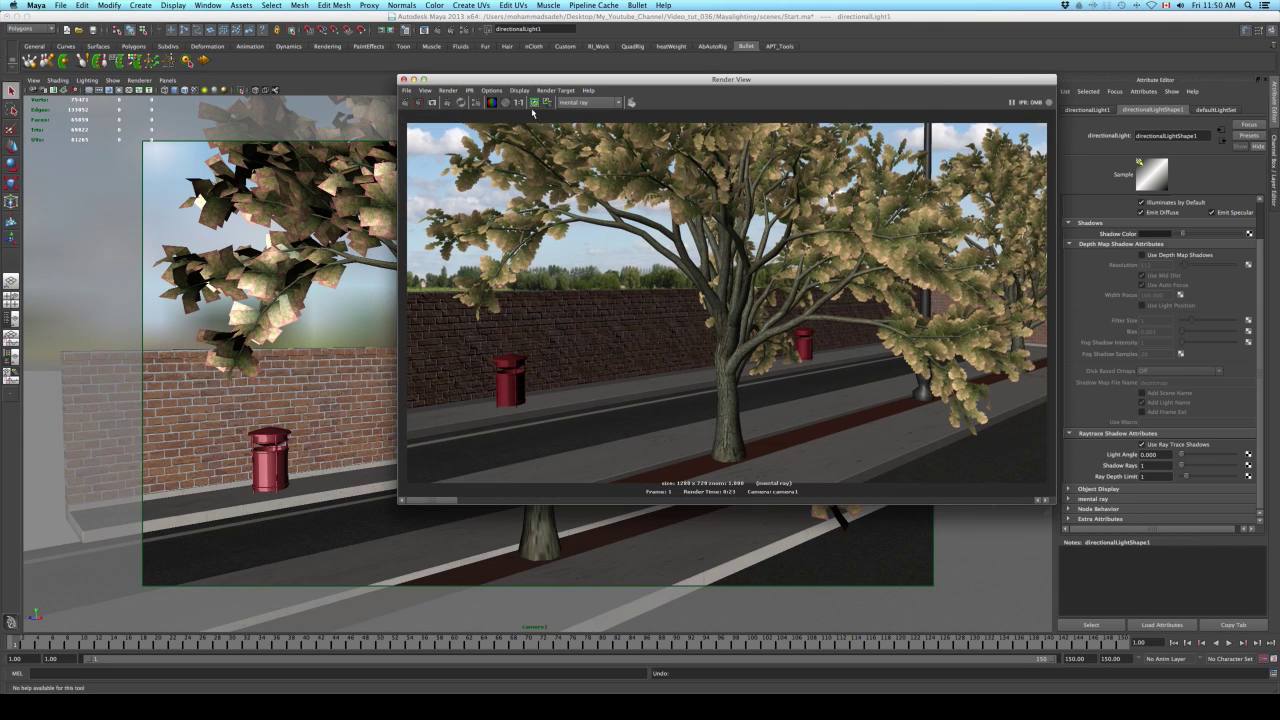
pyautogui.click(406, 103)
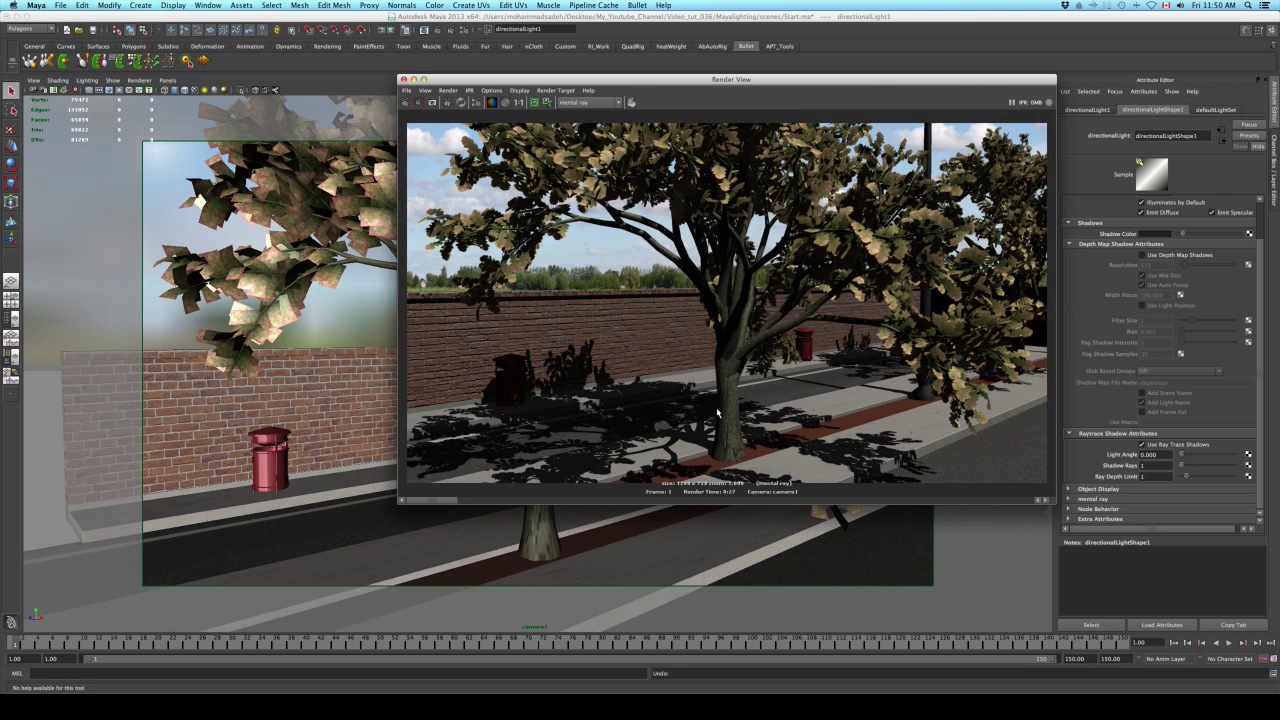
# Examine the shadows on the wall, street, bins and foliage in the new render and close the Render View.
pyautogui.moveTo(753, 79); pyautogui.dragTo(718, 71)
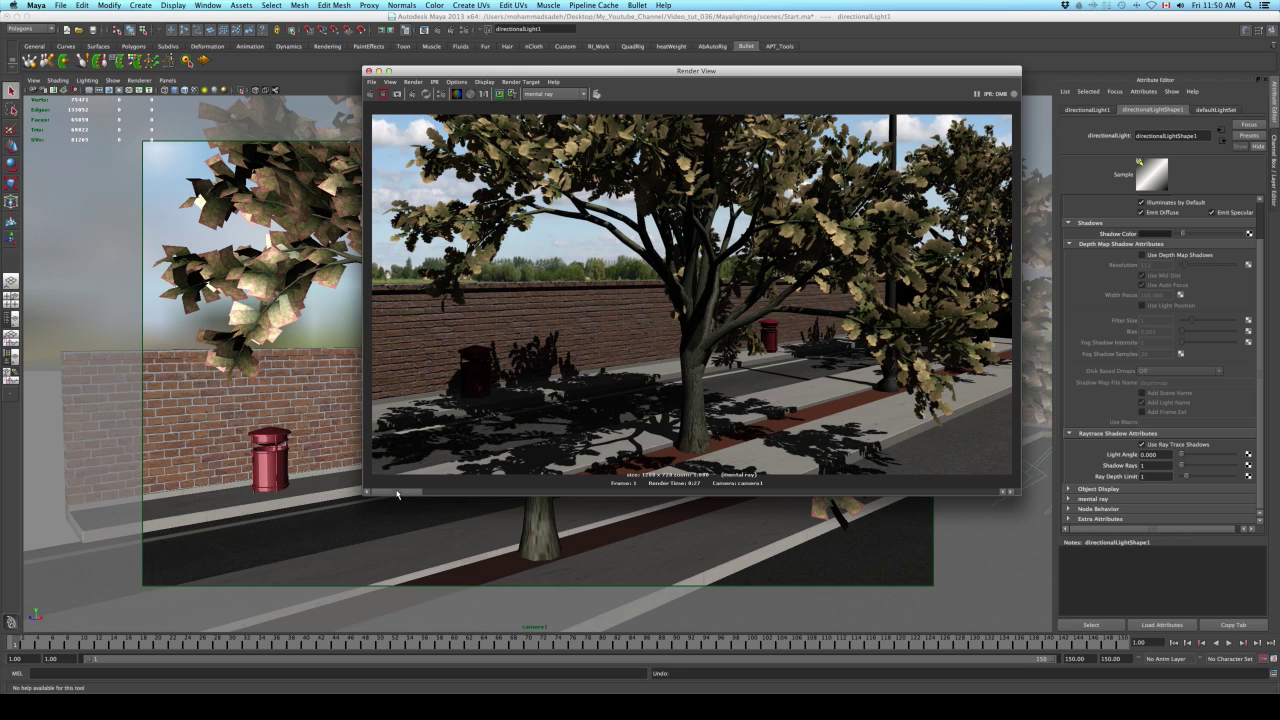
pyautogui.moveTo(397, 493)
pyautogui.mouseDown()
pyautogui.moveTo(439, 491)
pyautogui.moveTo(370, 488)
pyautogui.moveTo(457, 491)
pyautogui.moveTo(400, 496)
pyautogui.mouseUp()
pyautogui.moveTo(408, 490)
pyautogui.mouseDown()
pyautogui.moveTo(428, 492)
pyautogui.moveTo(400, 491)
pyautogui.mouseUp()
pyautogui.moveTo(587, 391); pyautogui.dragTo(620, 396)
pyautogui.moveTo(458, 352)
pyautogui.mouseDown()
pyautogui.moveTo(498, 392)
pyautogui.moveTo(466, 368)
pyautogui.moveTo(488, 401)
pyautogui.mouseUp()
pyautogui.click(512, 396)
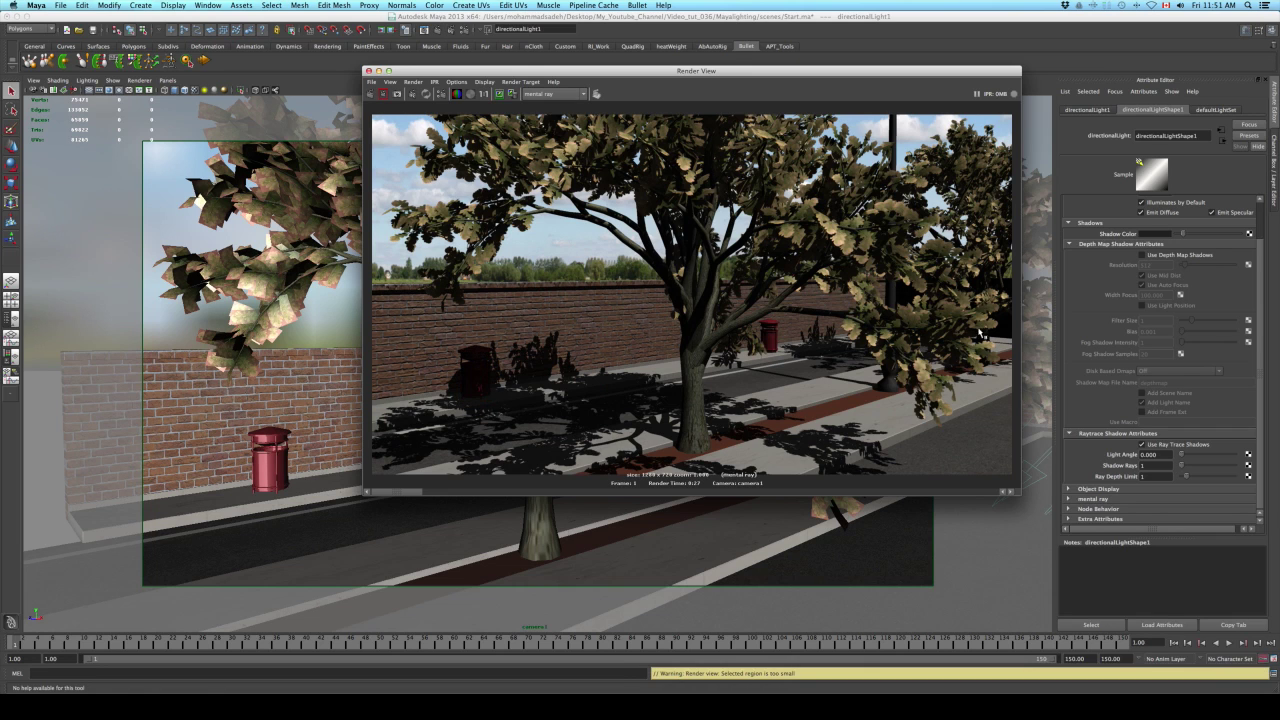
pyautogui.moveTo(998, 310); pyautogui.dragTo(1008, 337)
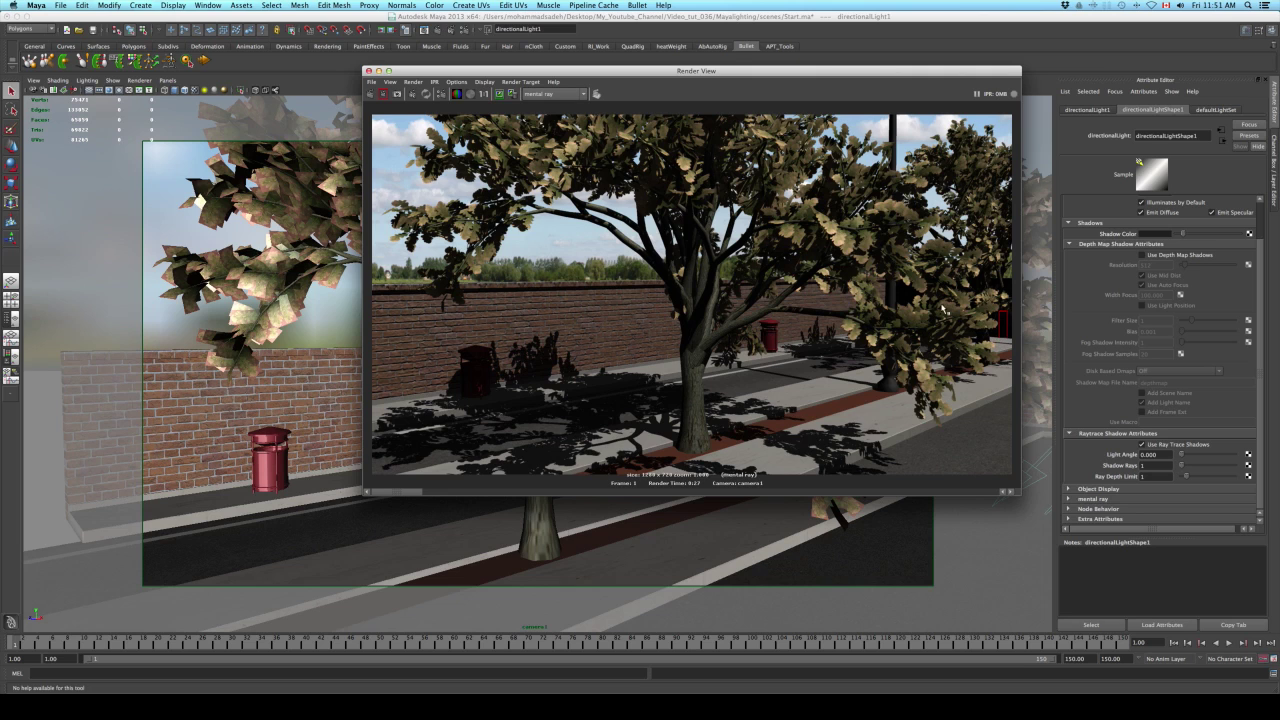
pyautogui.moveTo(898, 288)
pyautogui.mouseDown()
pyautogui.moveTo(920, 310)
pyautogui.moveTo(910, 300)
pyautogui.mouseUp()
pyautogui.moveTo(995, 318); pyautogui.dragTo(1003, 334)
pyautogui.moveTo(481, 363); pyautogui.dragTo(496, 411)
pyautogui.moveTo(560, 374); pyautogui.dragTo(641, 411)
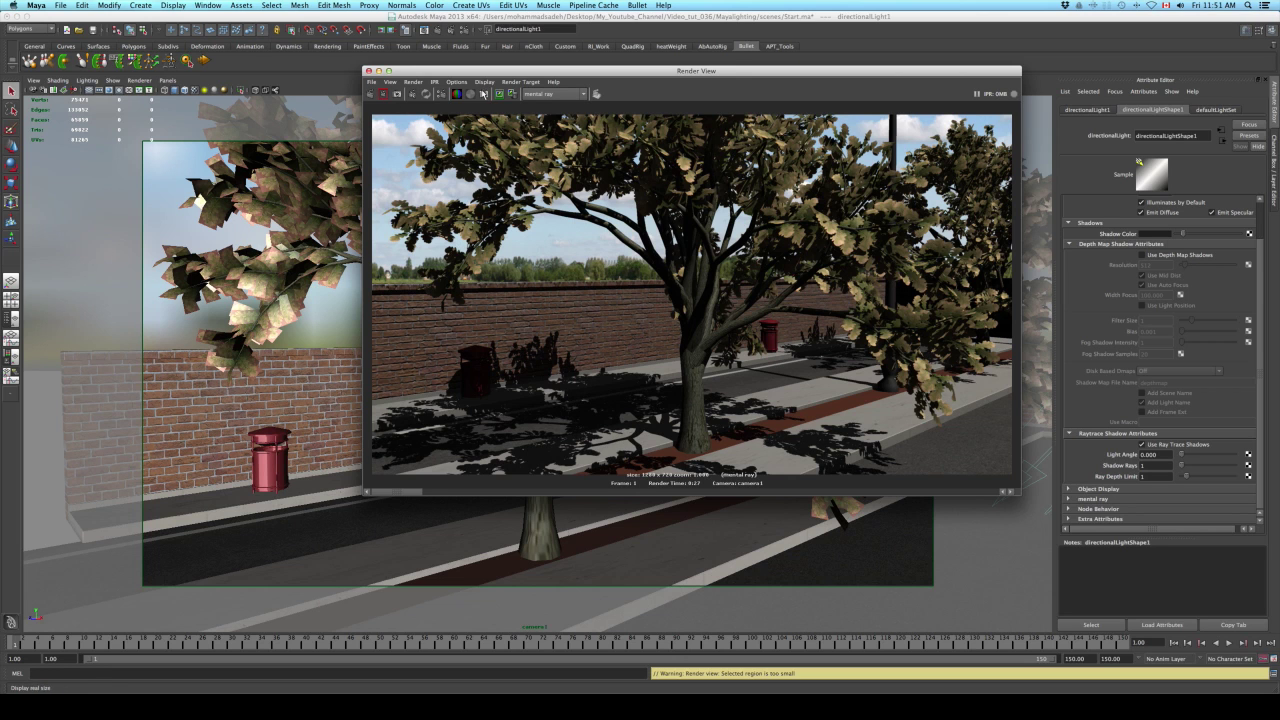
pyautogui.click(368, 70)
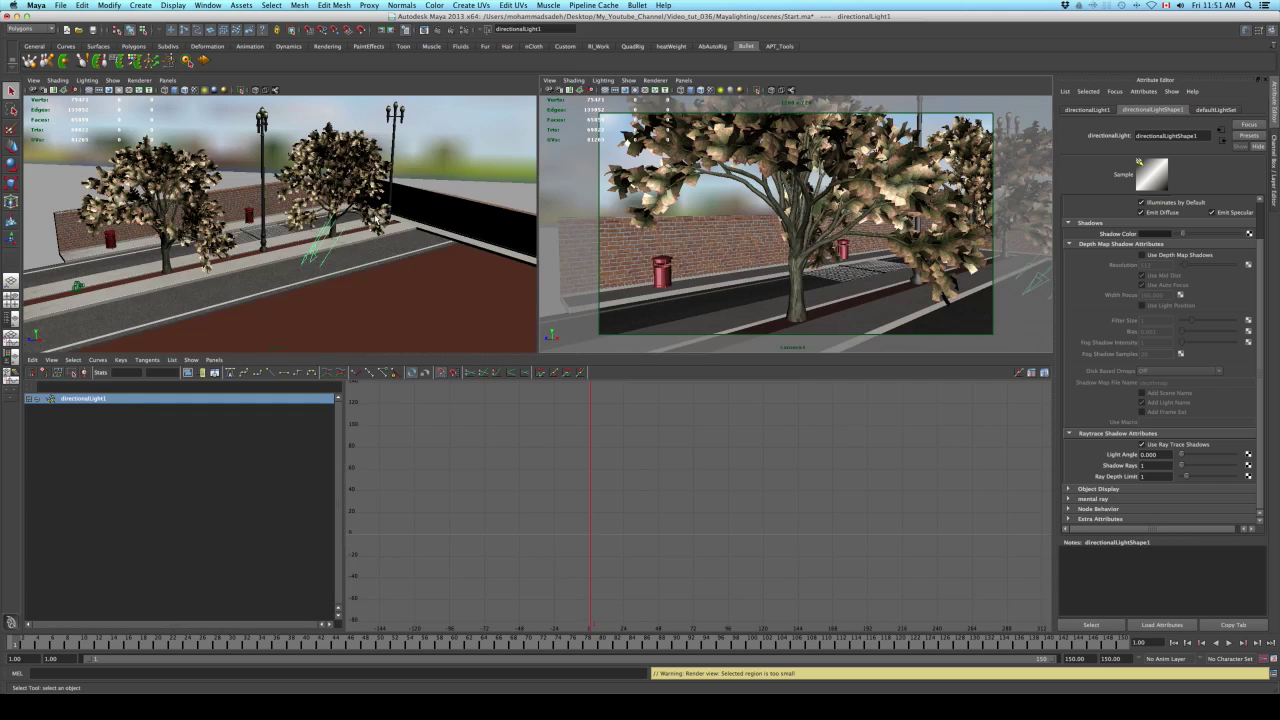
# Enlarge the perspective view of the street and create an ambient light.
pyautogui.press('space')
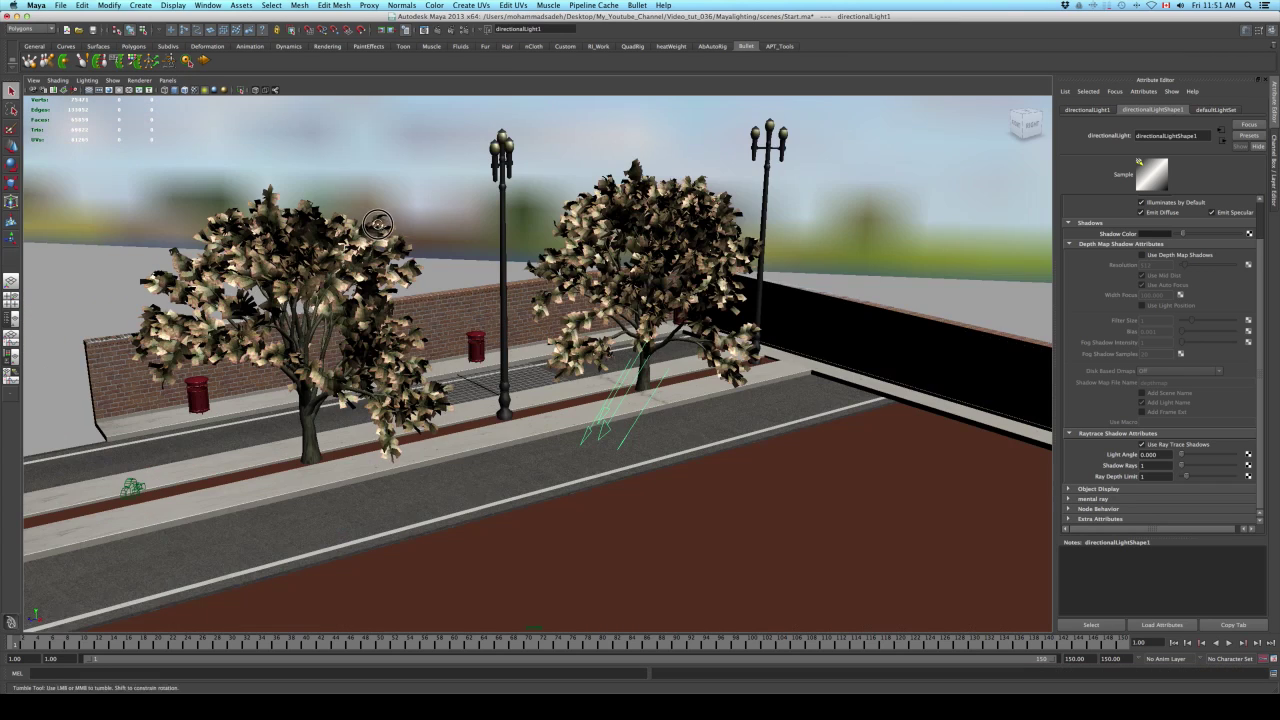
pyautogui.keyDown('alt'); pyautogui.moveTo(377, 223); pyautogui.dragTo(309, 127); pyautogui.keyUp('alt')
pyautogui.click(140, 5)
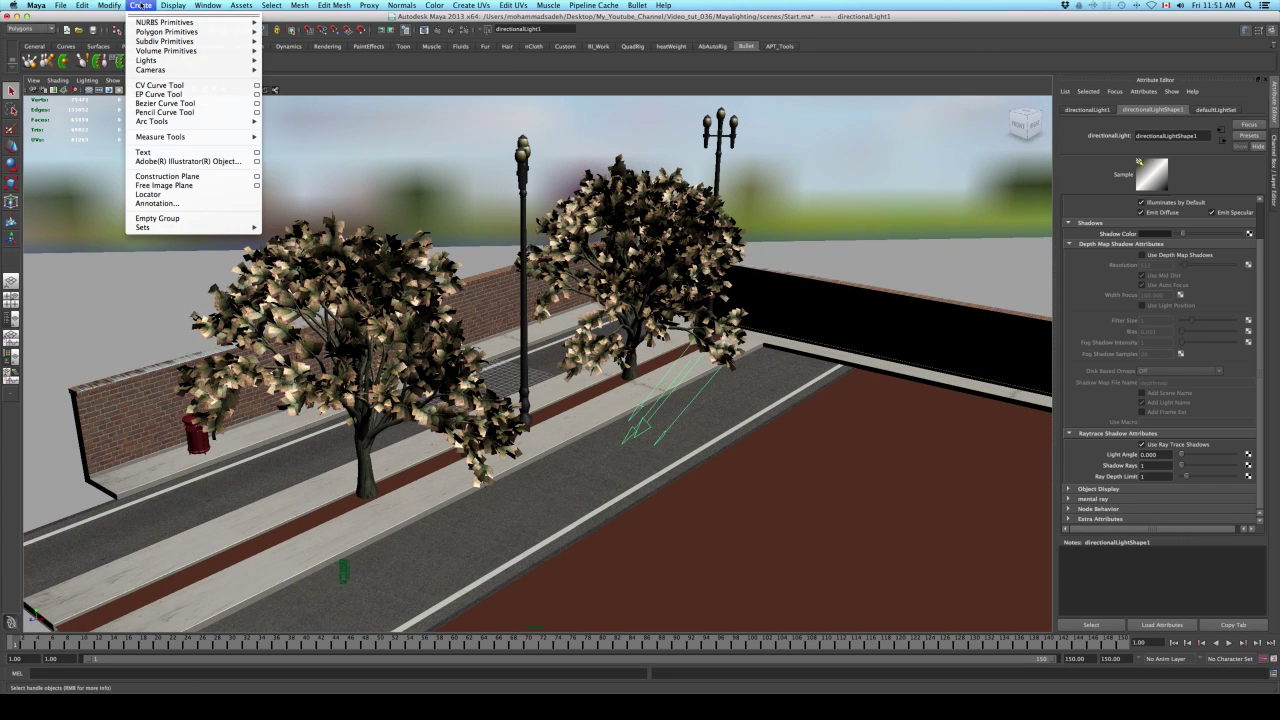
pyautogui.moveTo(147, 62)
pyautogui.click(296, 65)
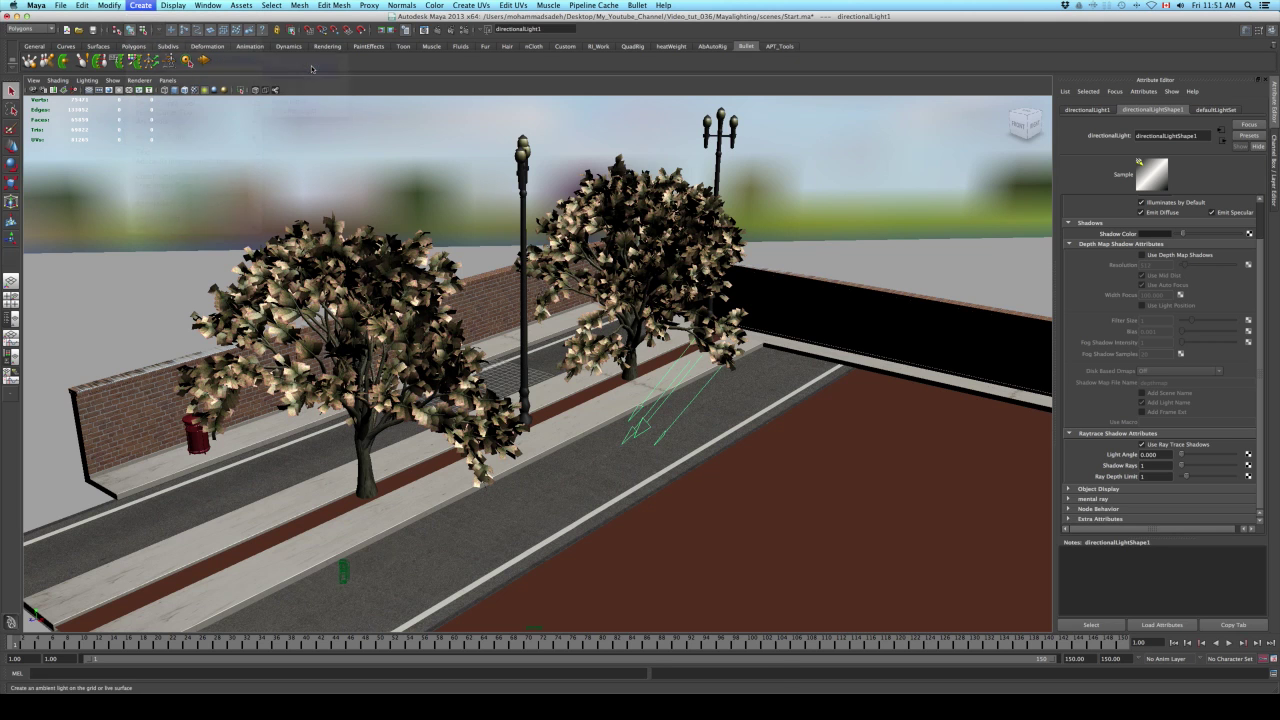
# Move the ambient light above the street to about 45.5 in X and 8.9 in Y.
pyautogui.scroll(-3, 698, 405)
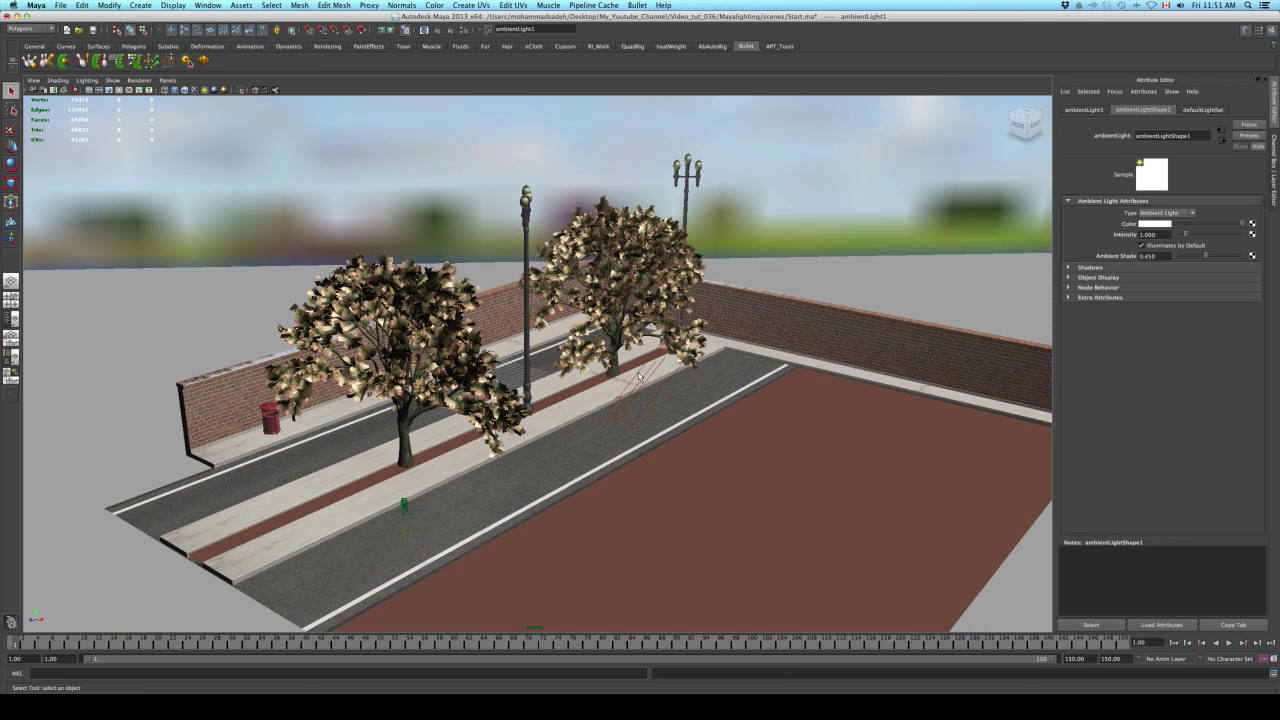
pyautogui.press('w')
pyautogui.moveTo(505, 391); pyautogui.dragTo(639, 441)
pyautogui.moveTo(624, 375)
pyautogui.mouseDown()
pyautogui.moveTo(631, 312)
pyautogui.moveTo(644, 381)
pyautogui.mouseUp()
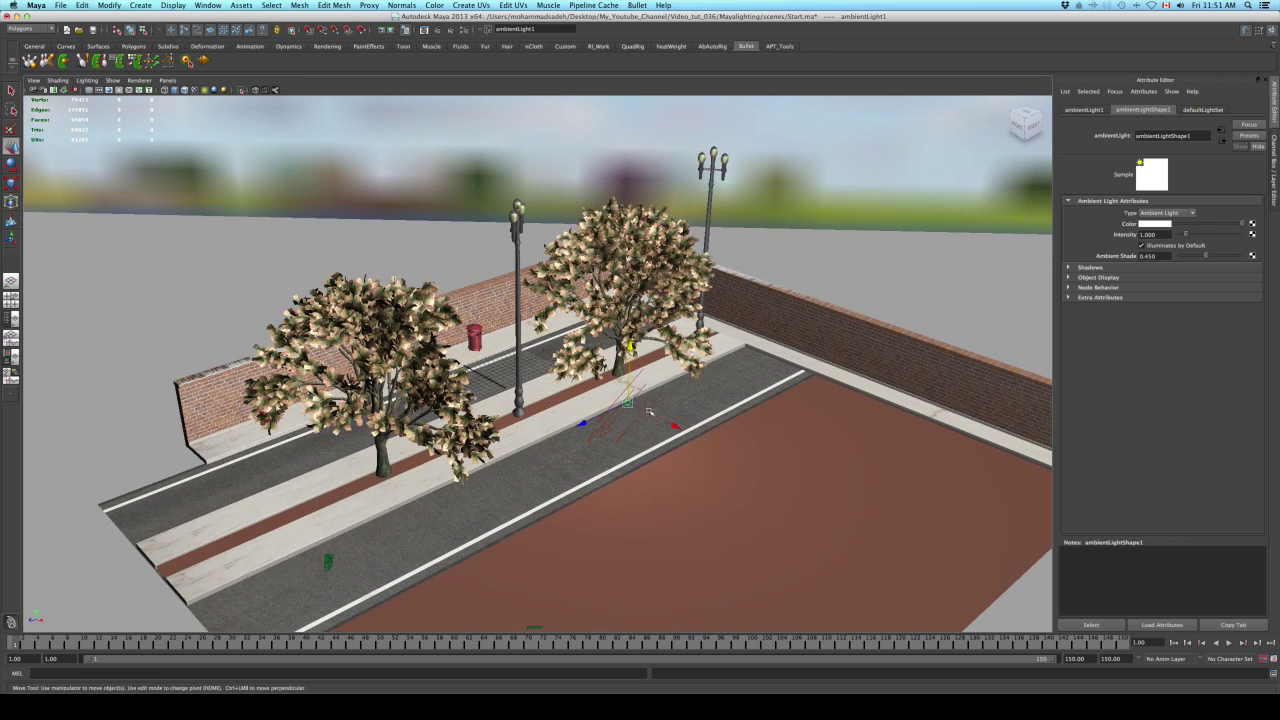
pyautogui.moveTo(672, 426); pyautogui.dragTo(699, 438)
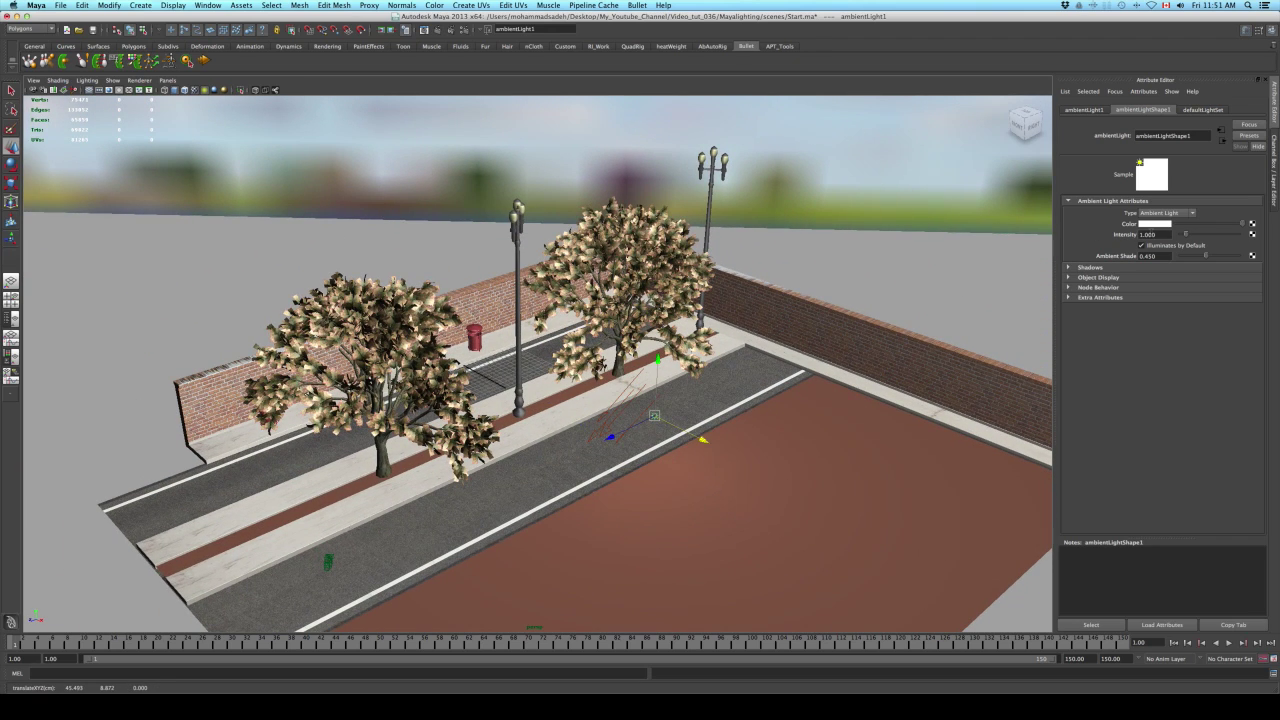
pyautogui.keyDown('alt'); pyautogui.moveTo(853, 298); pyautogui.dragTo(873, 296, button='right'); pyautogui.keyUp('alt')
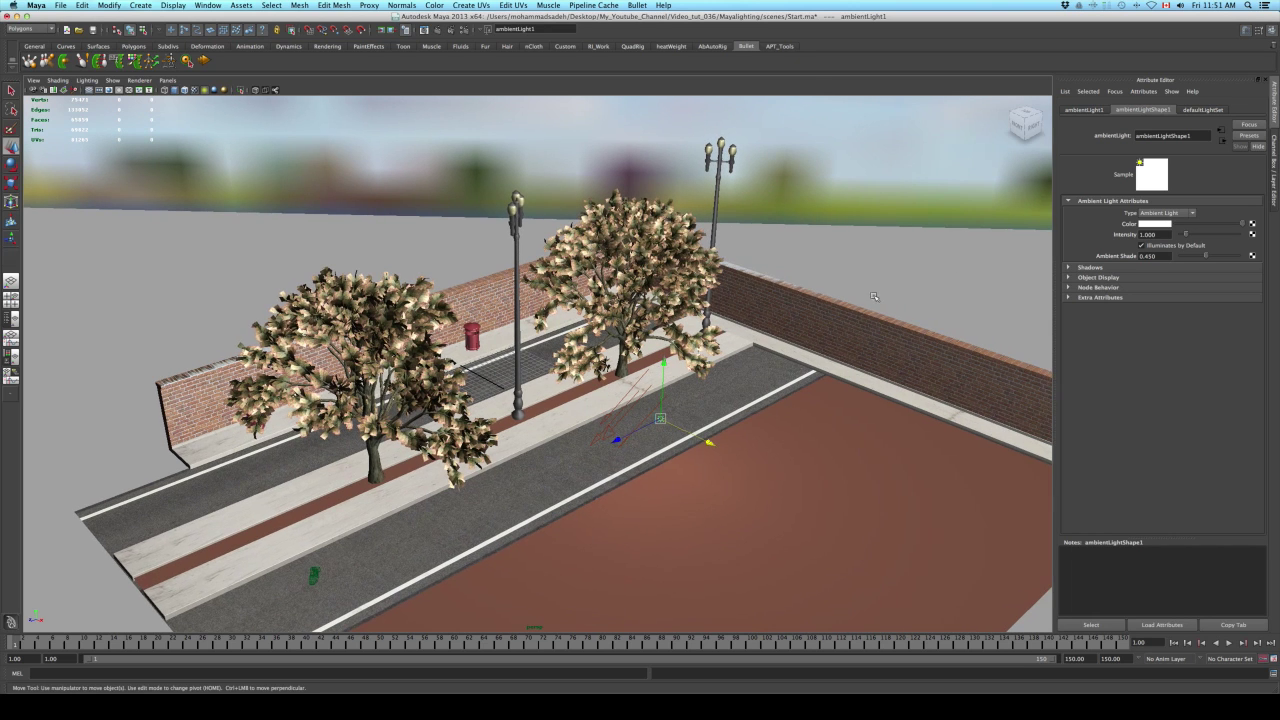
# Set the ambient light's intensity to 0.5.
pyautogui.doubleClick(1148, 234)
pyautogui.write('1')
pyautogui.press('Return')
pyautogui.write('0.5')
pyautogui.press('Return')
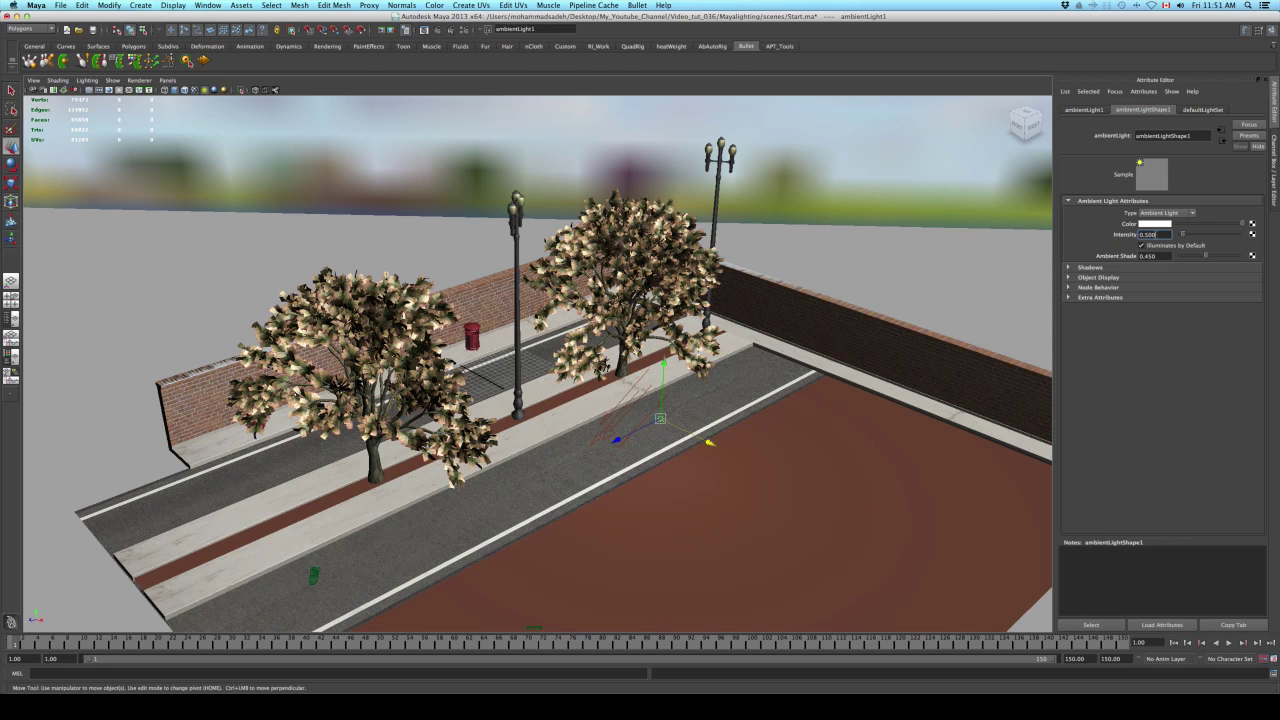
pyautogui.keyDown('alt'); pyautogui.moveTo(530, 346); pyautogui.dragTo(545, 312); pyautogui.keyUp('alt')
pyautogui.keyDown('alt'); pyautogui.moveTo(536, 340); pyautogui.dragTo(564, 360, button='right'); pyautogui.keyUp('alt')
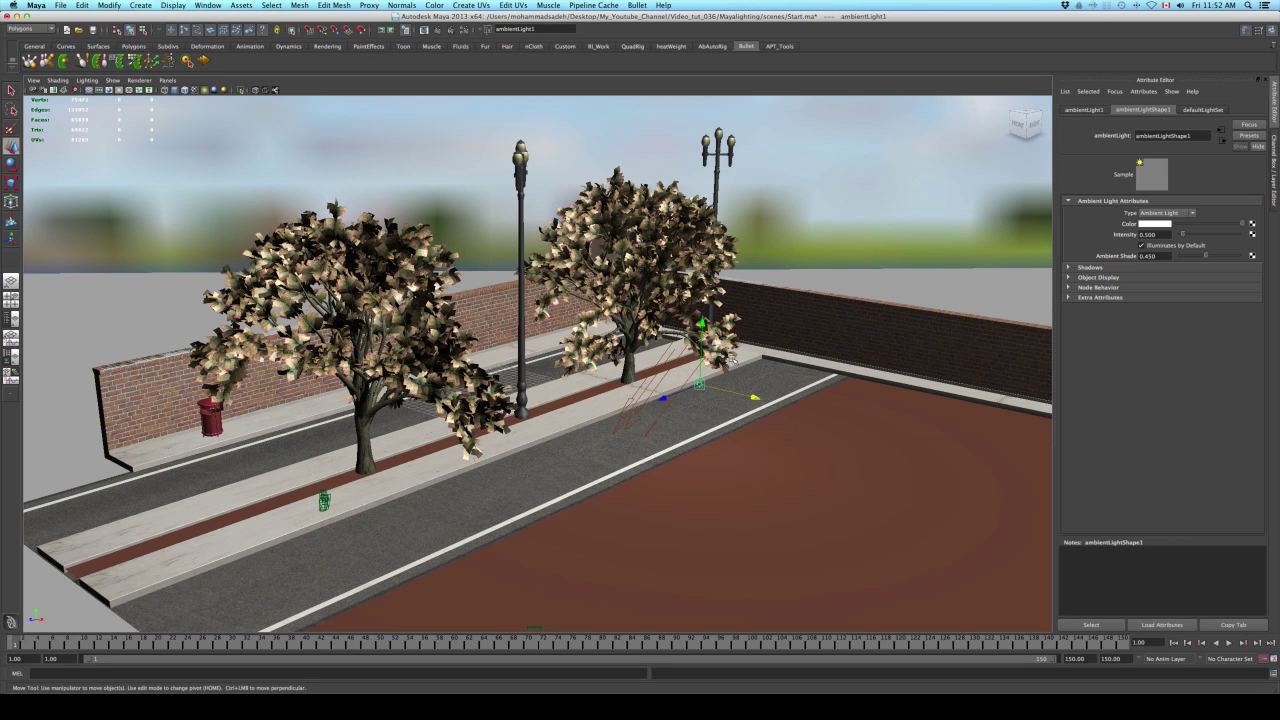
# Render the camera1 view with mental ray with the ambient light included.
pyautogui.moveTo(725, 341)
pyautogui.keyDown('alt'); pyautogui.mouseDown()
pyautogui.moveTo(694, 338)
pyautogui.moveTo(712, 340)
pyautogui.mouseUp(); pyautogui.keyUp('alt')
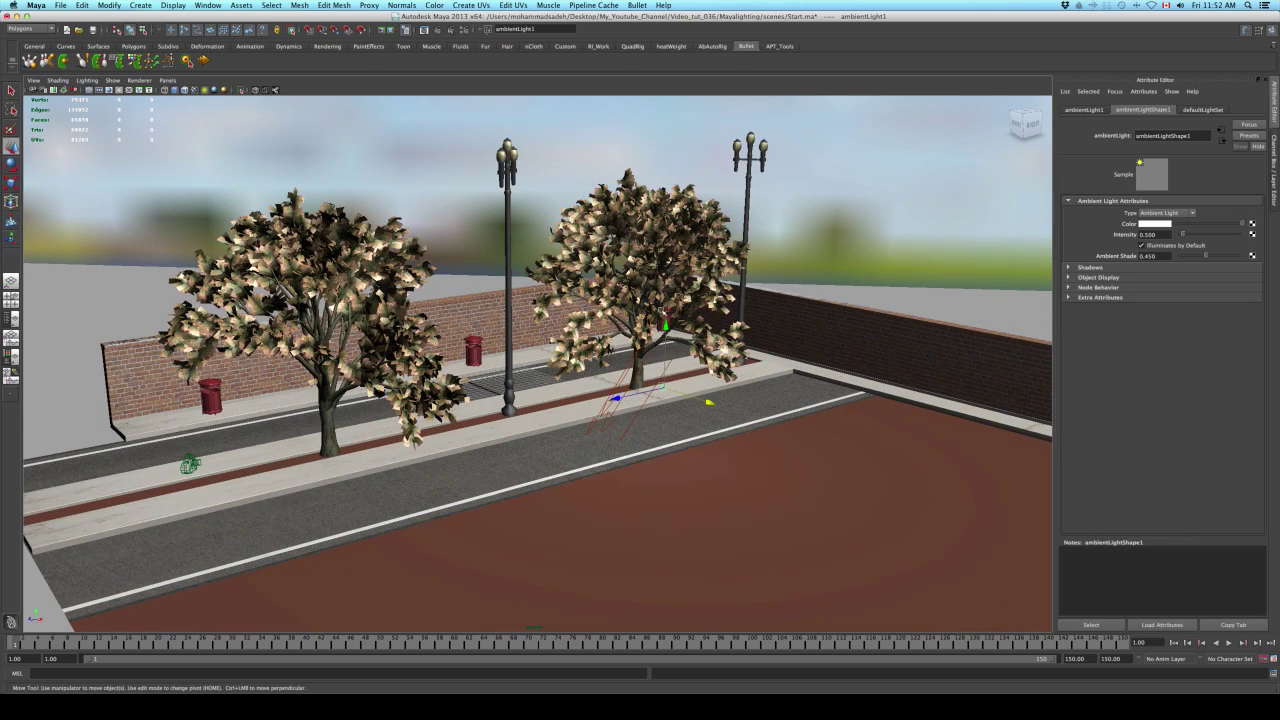
pyautogui.keyDown('alt'); pyautogui.moveTo(712, 340); pyautogui.dragTo(726, 333); pyautogui.keyUp('alt')
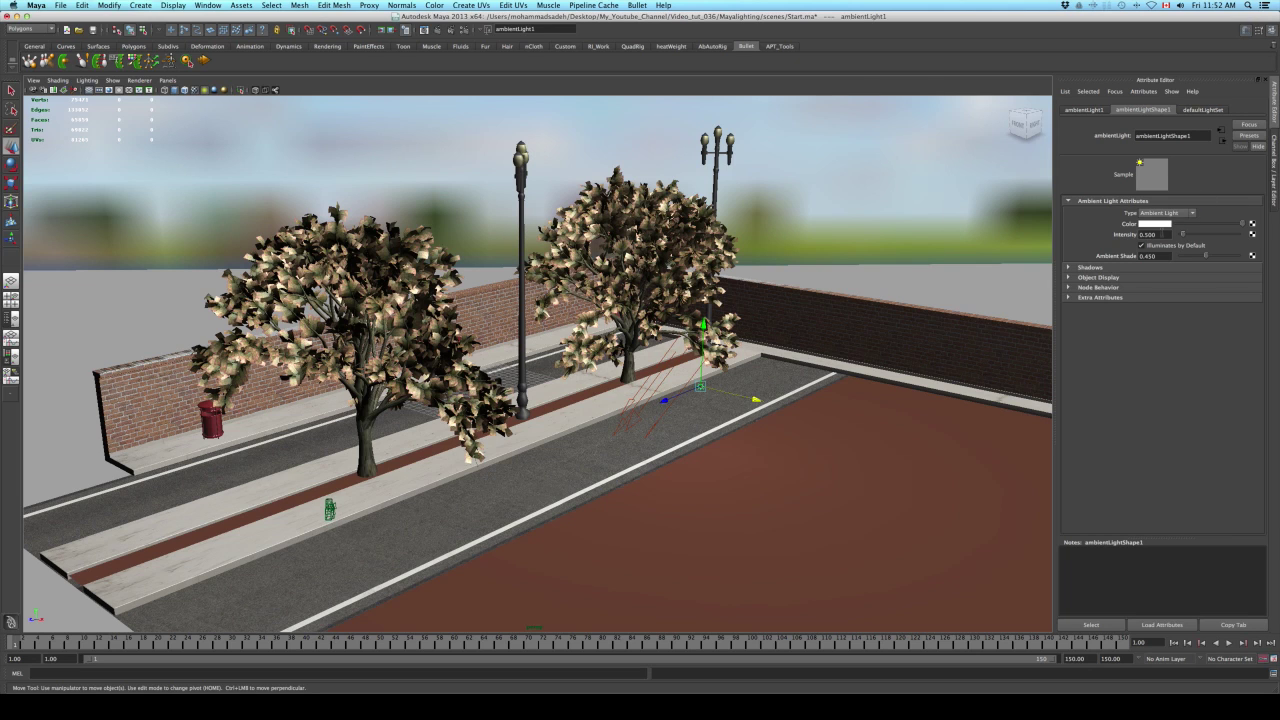
pyautogui.doubleClick(1150, 234)
pyautogui.keyDown('alt'); pyautogui.moveTo(766, 277); pyautogui.dragTo(732, 366); pyautogui.keyUp('alt')
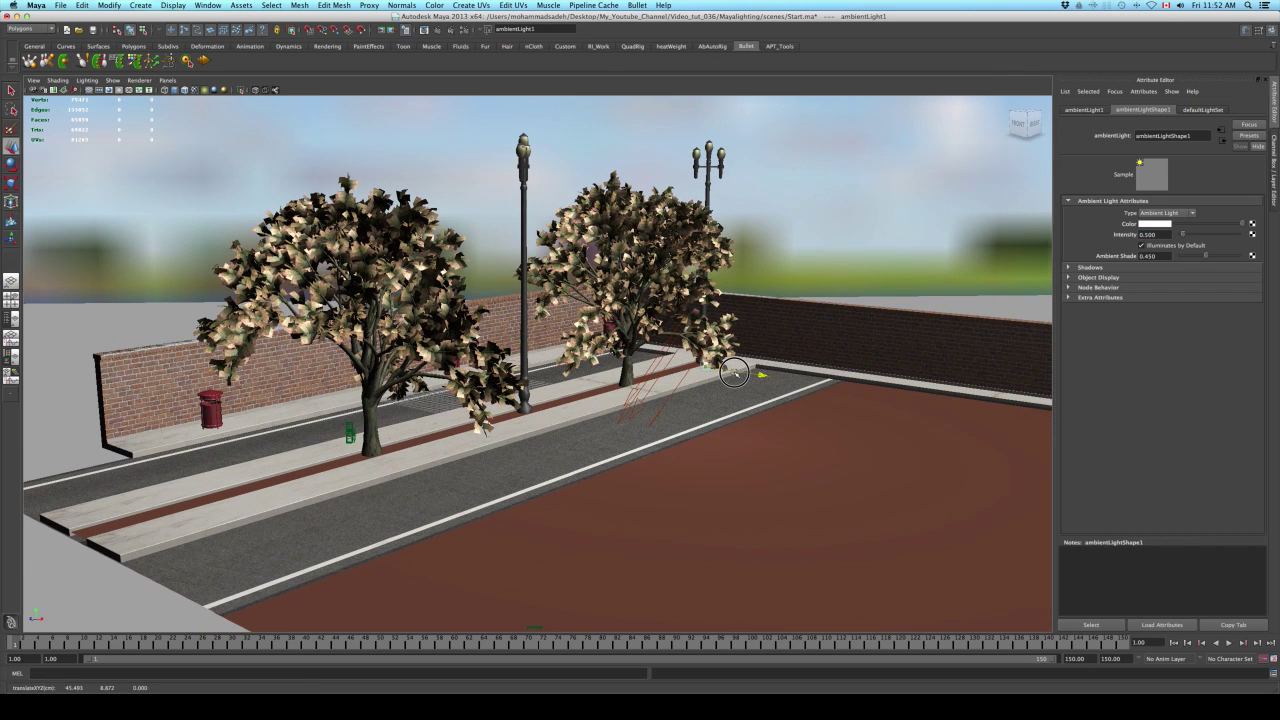
pyautogui.press('space')
pyautogui.press('space')
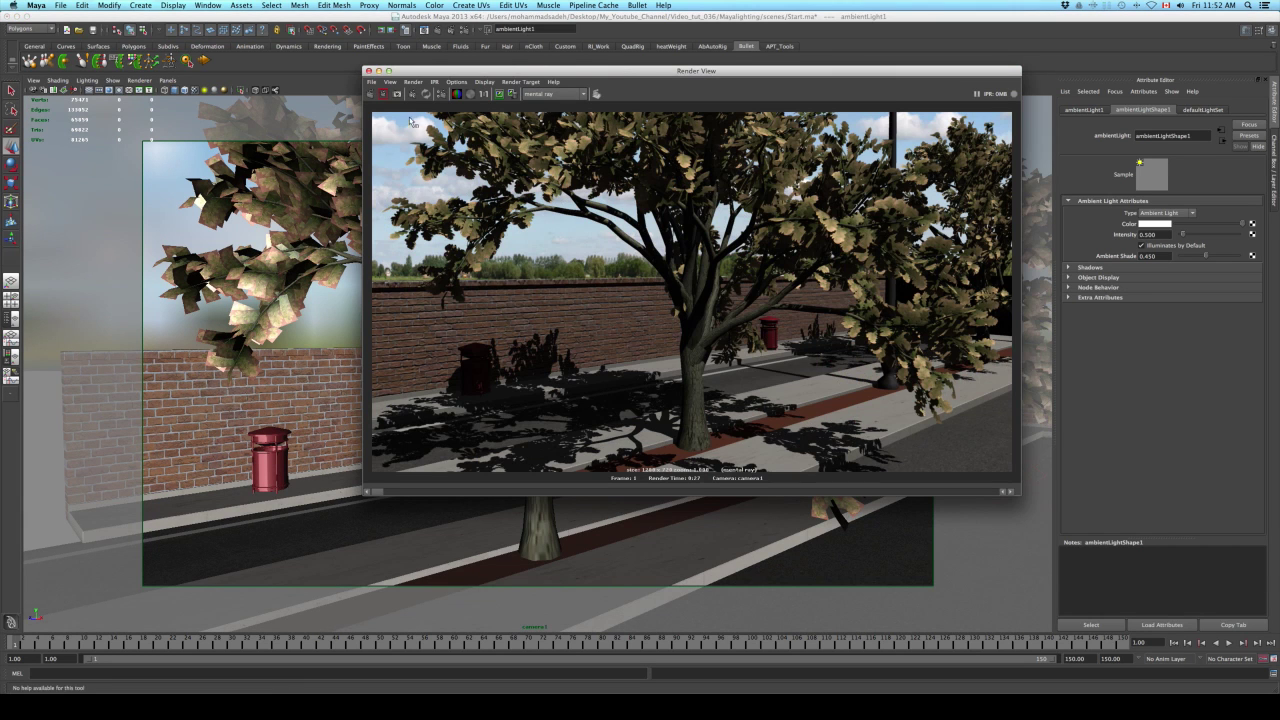
pyautogui.click(382, 93)
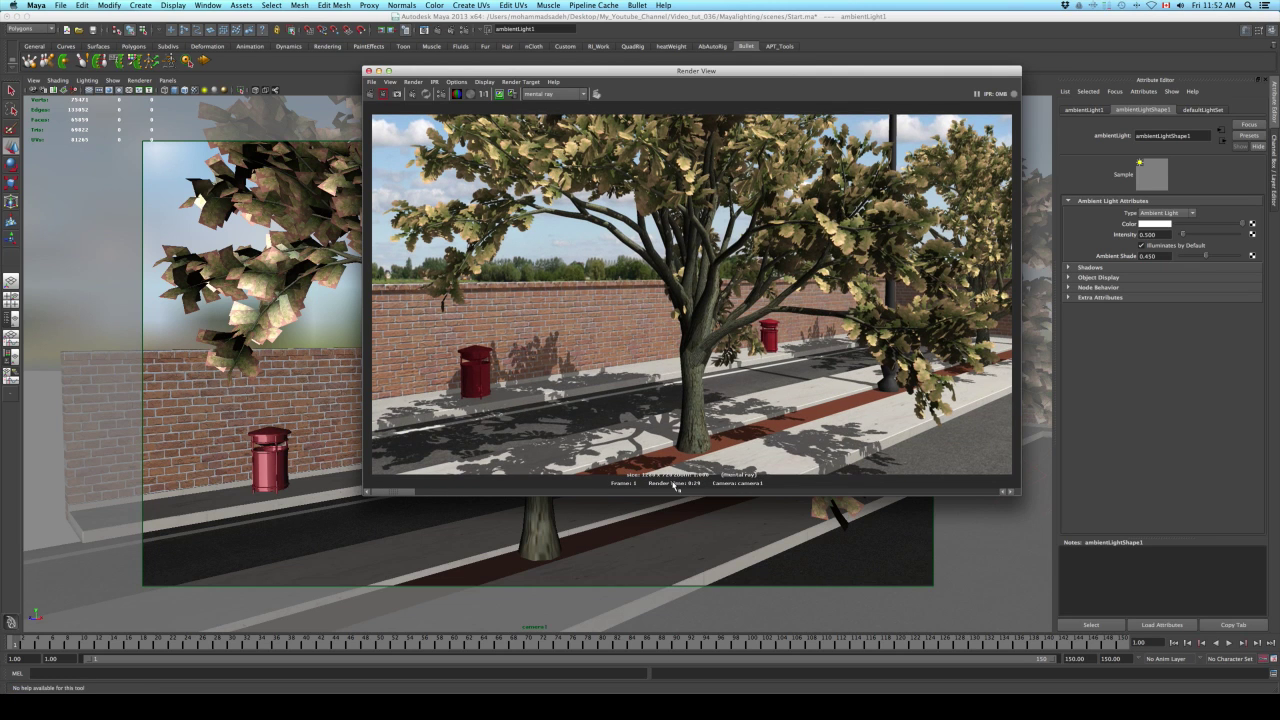
# Examine the brightened shadows on the wall, bins and street in the new render and close the Render View.
pyautogui.moveTo(400, 494); pyautogui.dragTo(447, 494)
pyautogui.click(774, 370)
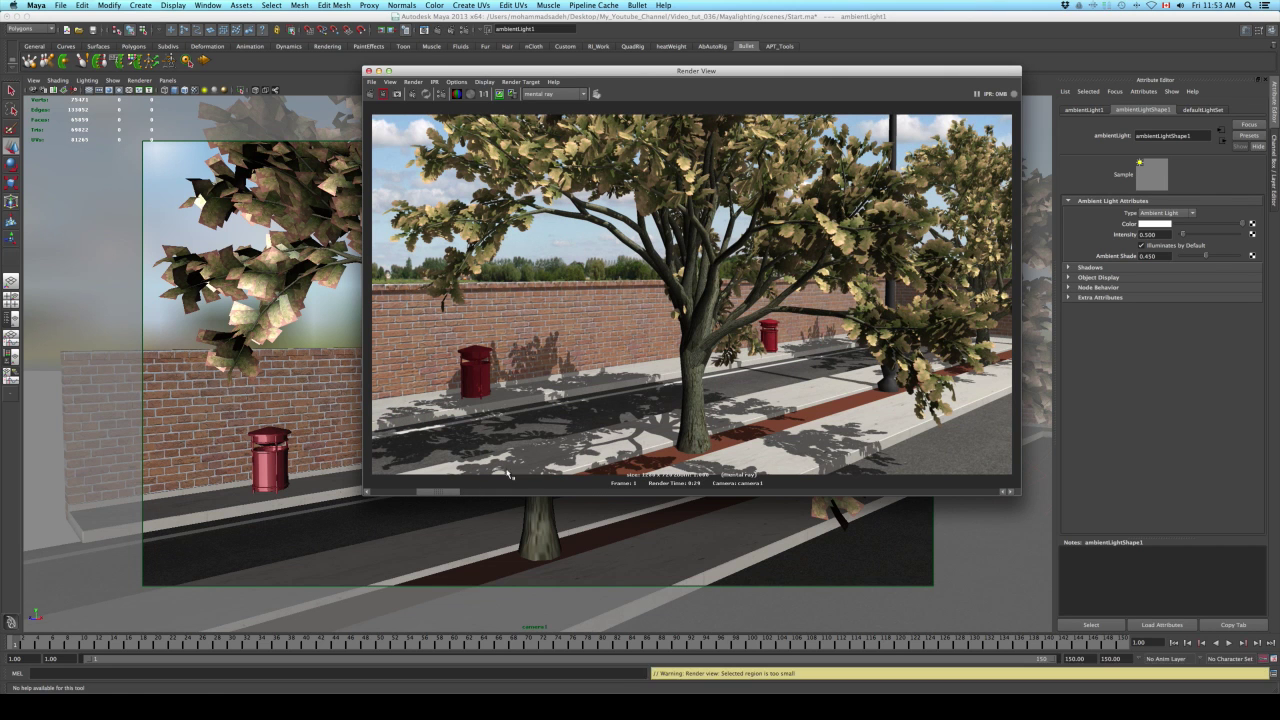
pyautogui.moveTo(443, 491)
pyautogui.mouseDown()
pyautogui.moveTo(492, 487)
pyautogui.moveTo(409, 489)
pyautogui.moveTo(490, 487)
pyautogui.moveTo(452, 489)
pyautogui.mouseUp()
pyautogui.moveTo(438, 493); pyautogui.dragTo(395, 493)
pyautogui.click(368, 71)
pyautogui.press('space')
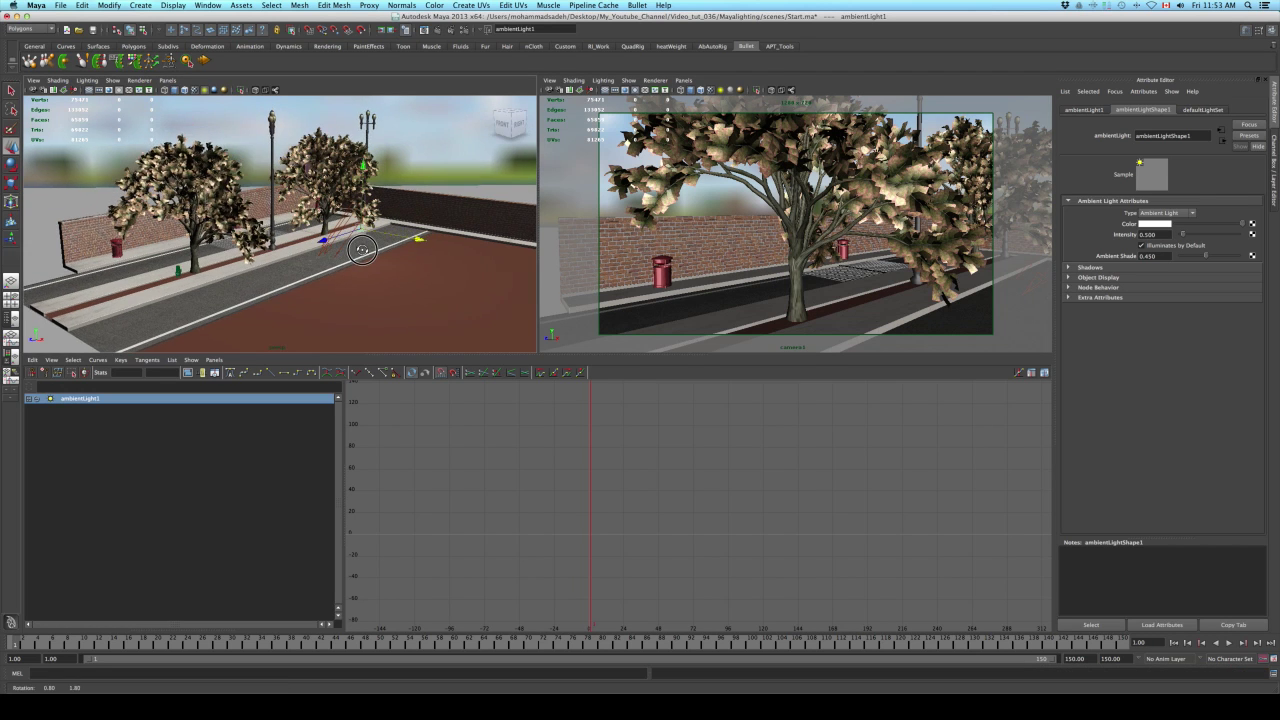
# Select the directional light in the perspective view and open its intensity value for editing.
pyautogui.press('q')
pyautogui.click(348, 244)
pyautogui.click(348, 244)
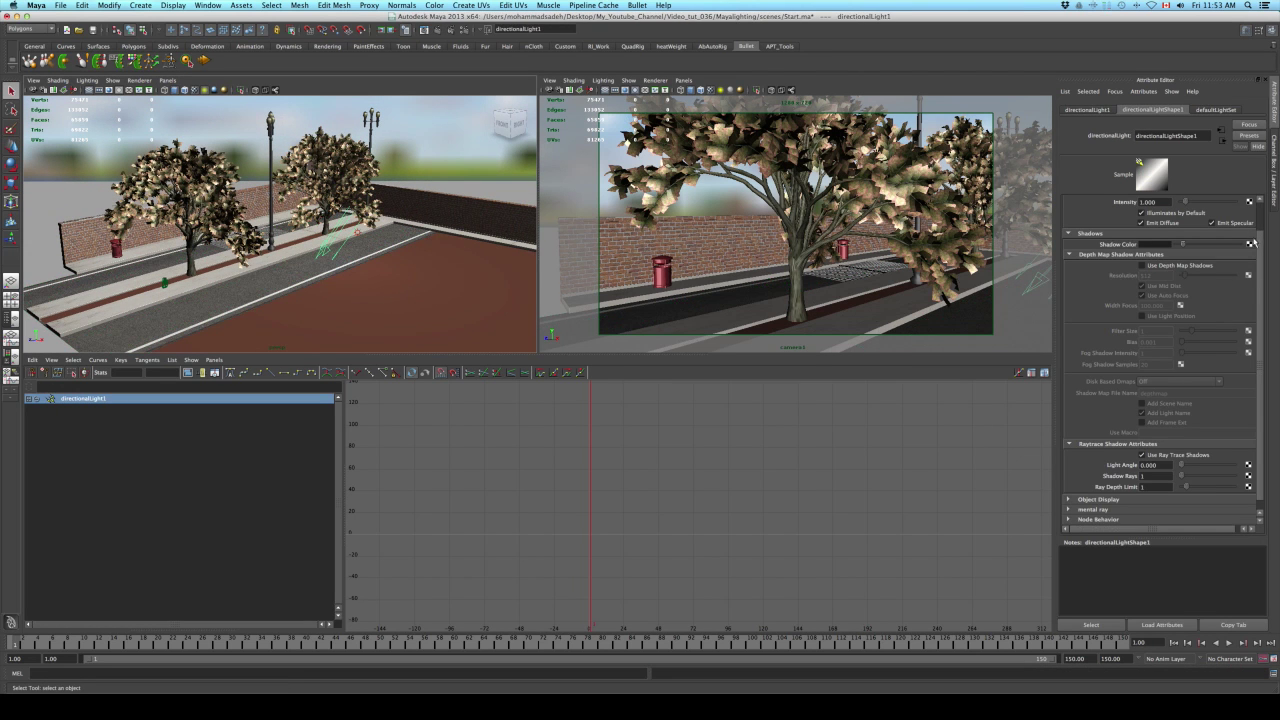
pyautogui.scroll(2, 1200, 240)
pyautogui.doubleClick(1150, 234)
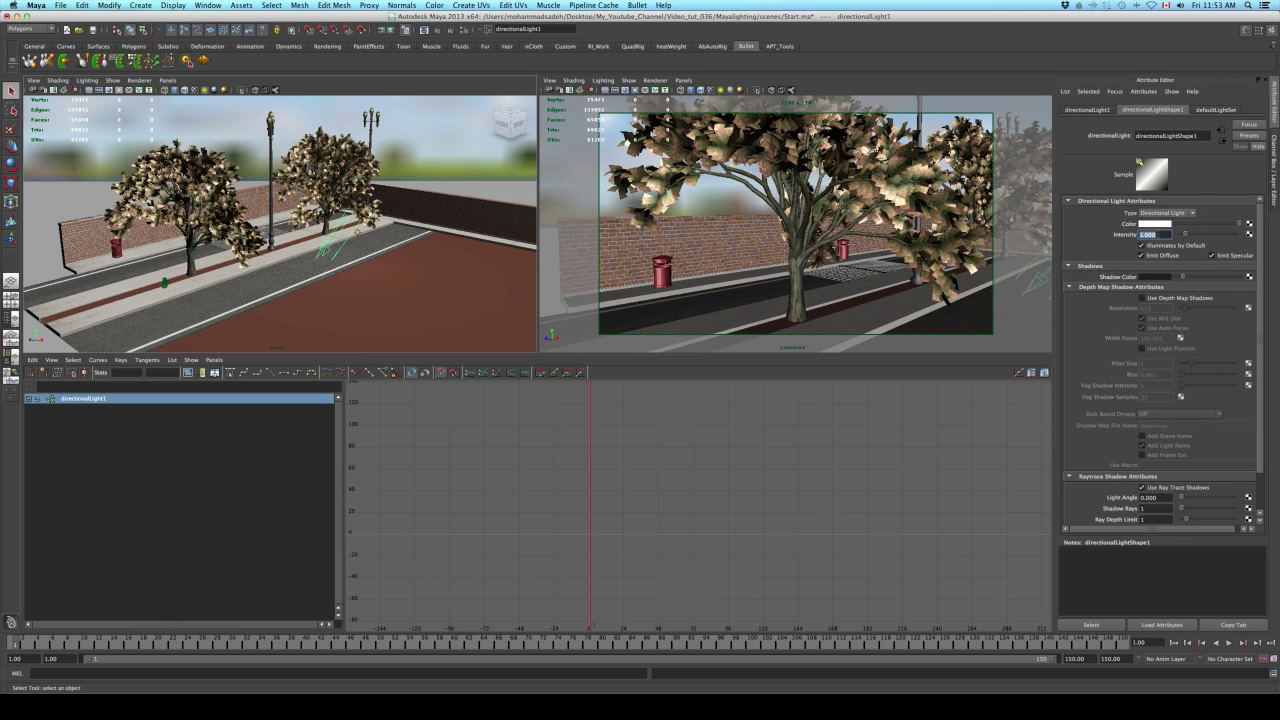
pyautogui.click(922, 88)
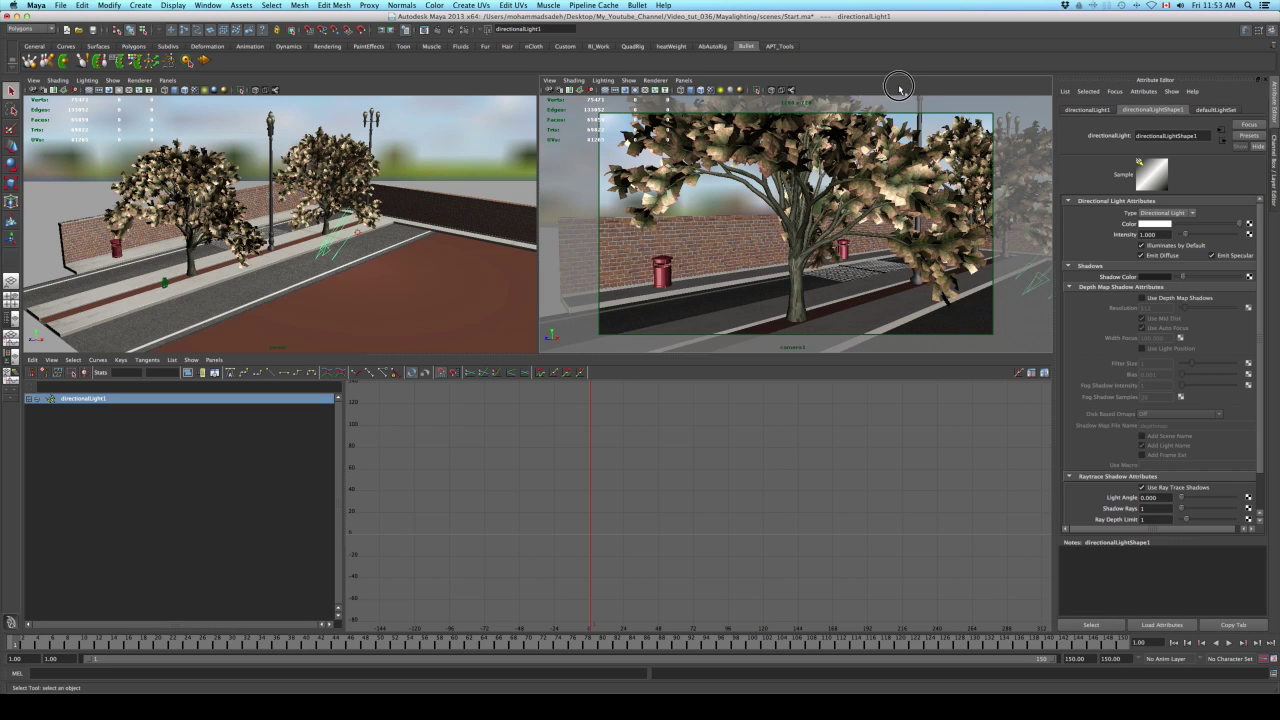
# Create a point light in the scene and activate the Move tool on it.
pyautogui.click(490, 78)
pyautogui.keyDown('alt'); pyautogui.moveTo(318, 202); pyautogui.dragTo(339, 197); pyautogui.keyUp('alt')
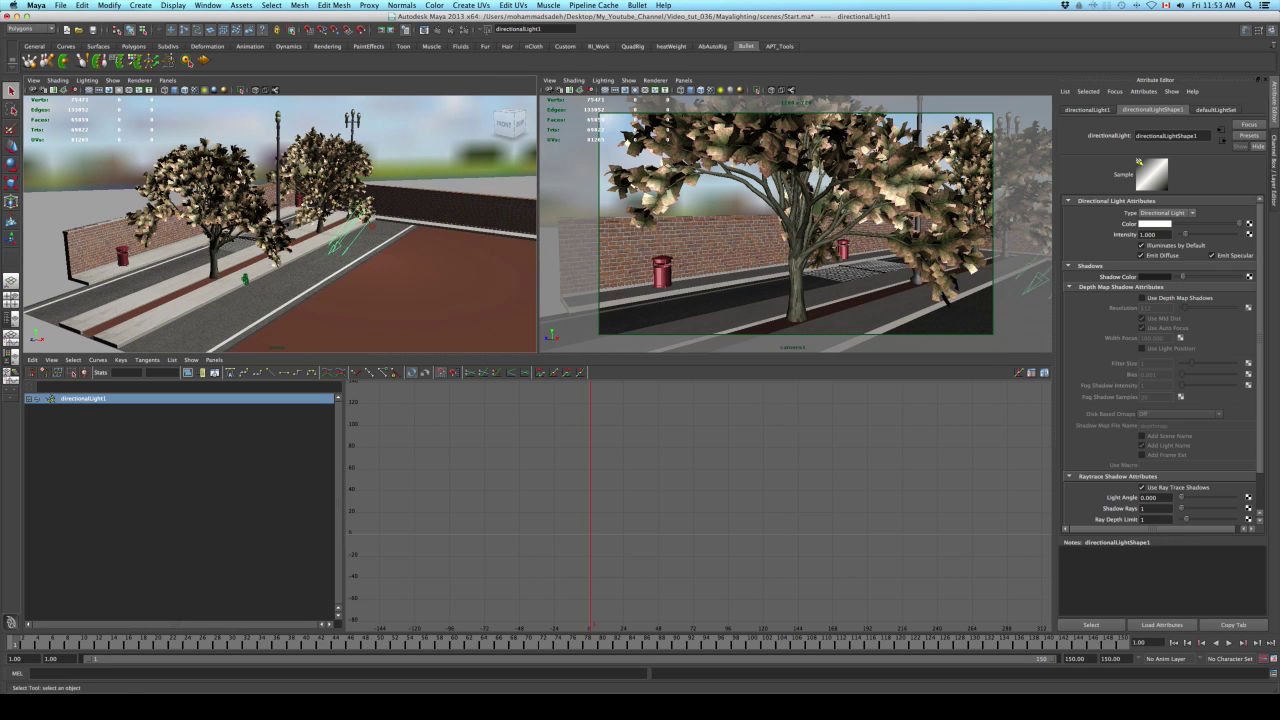
pyautogui.click(140, 5)
pyautogui.moveTo(147, 61)
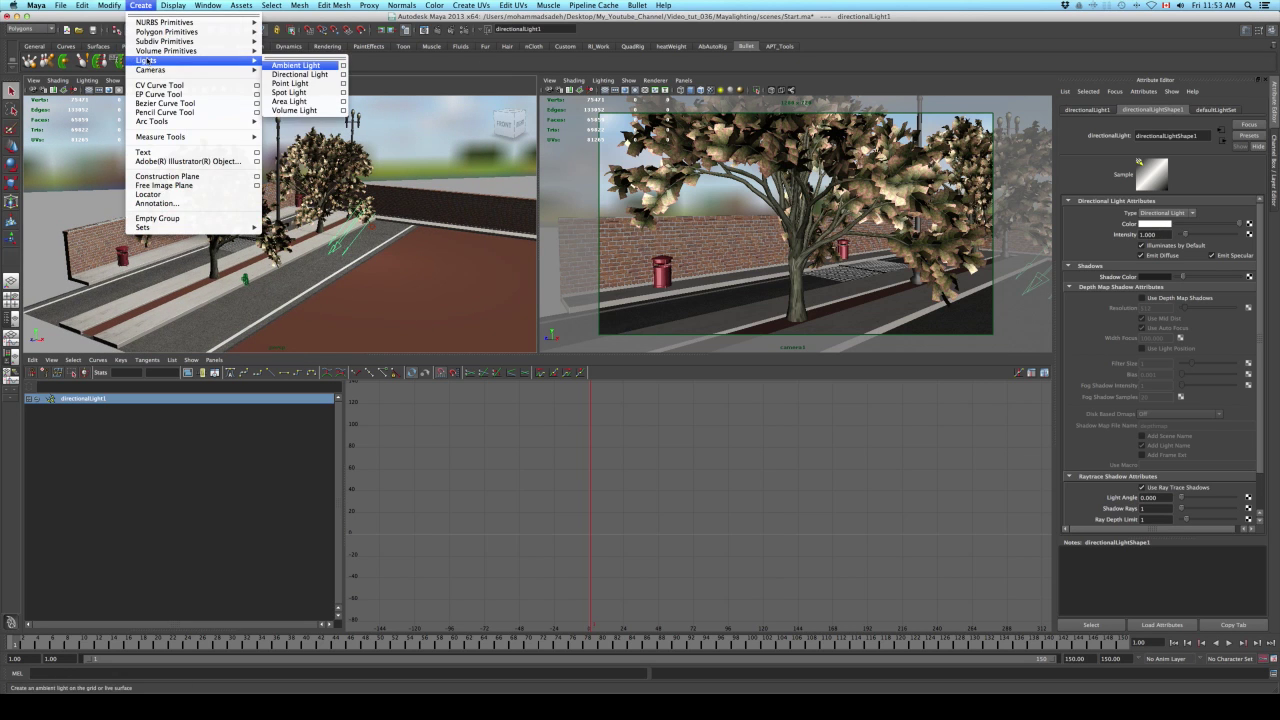
pyautogui.click(290, 83)
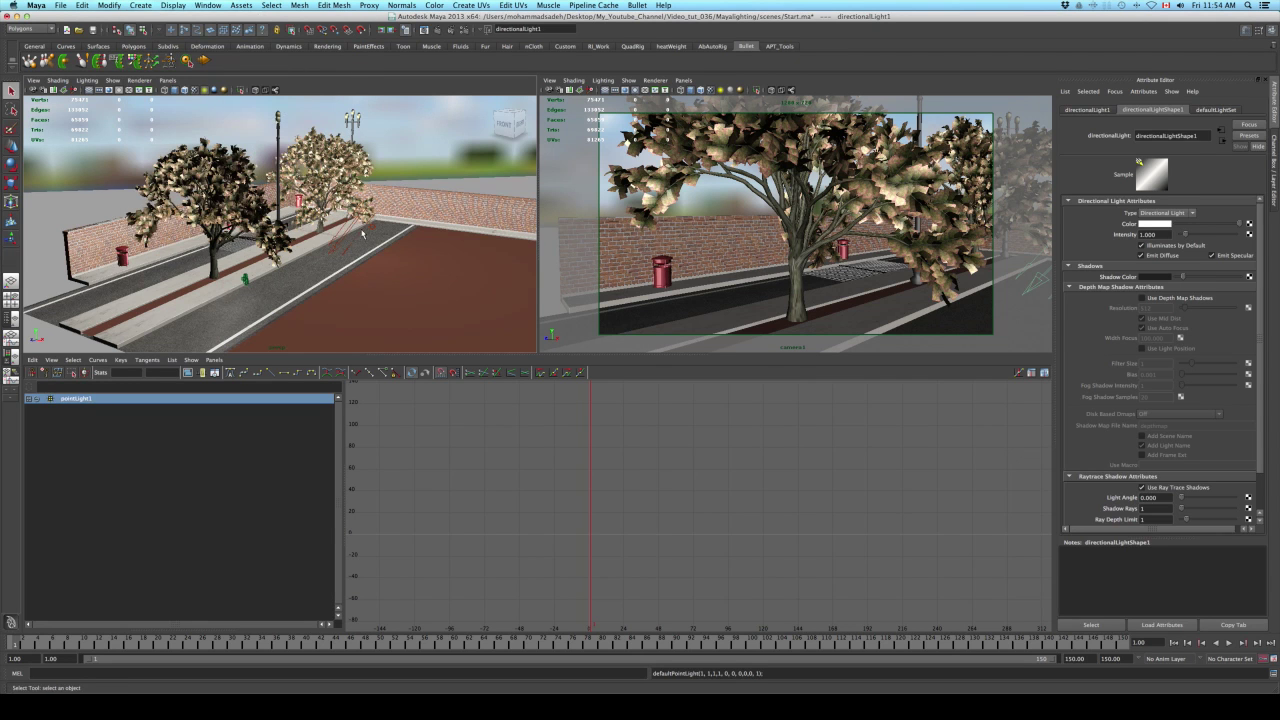
pyautogui.press('f')
pyautogui.press('w')
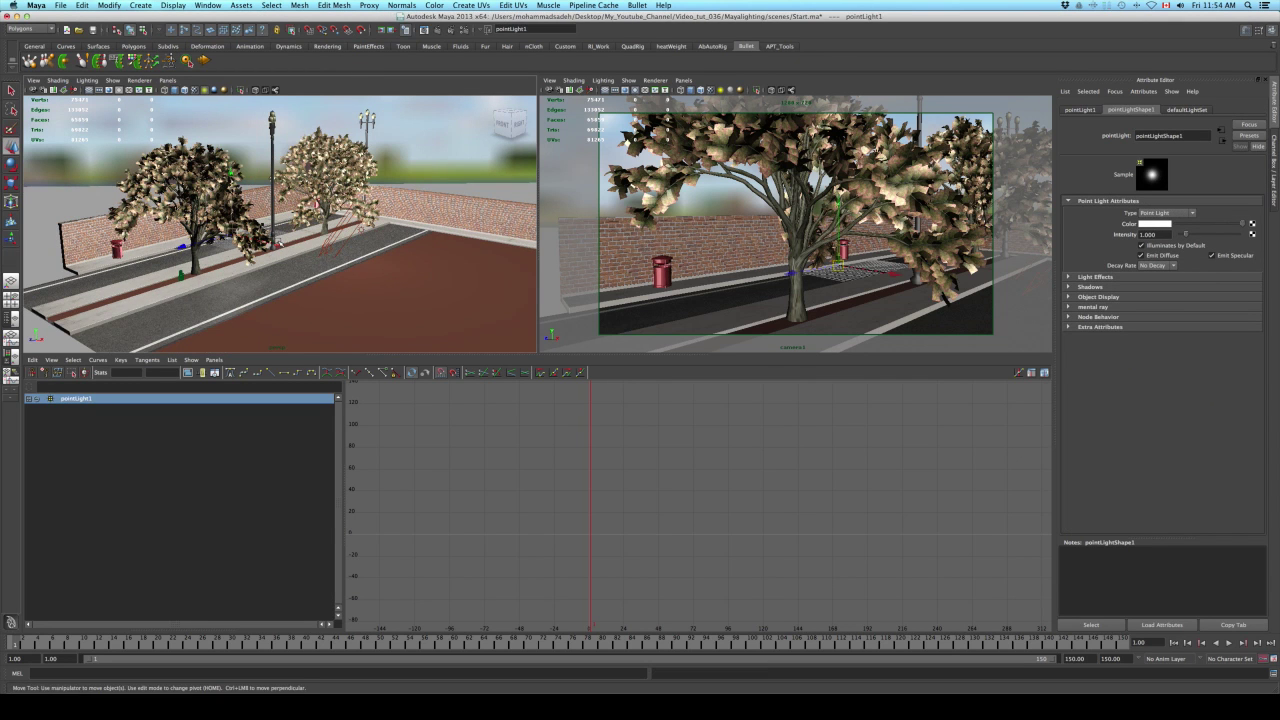
# Move the point light above the street to about 47.2 in X, 56.4 in Y and 0.8 in Z.
pyautogui.moveTo(280, 245); pyautogui.dragTo(355, 261)
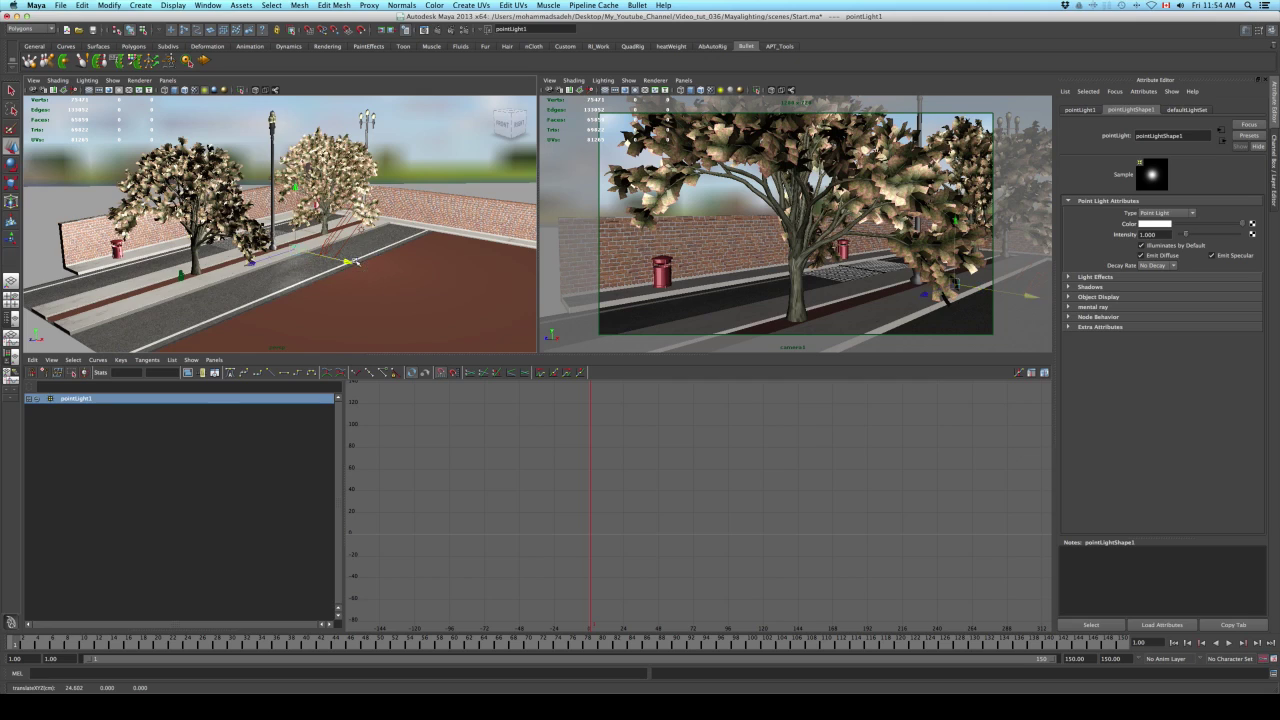
pyautogui.press('space')
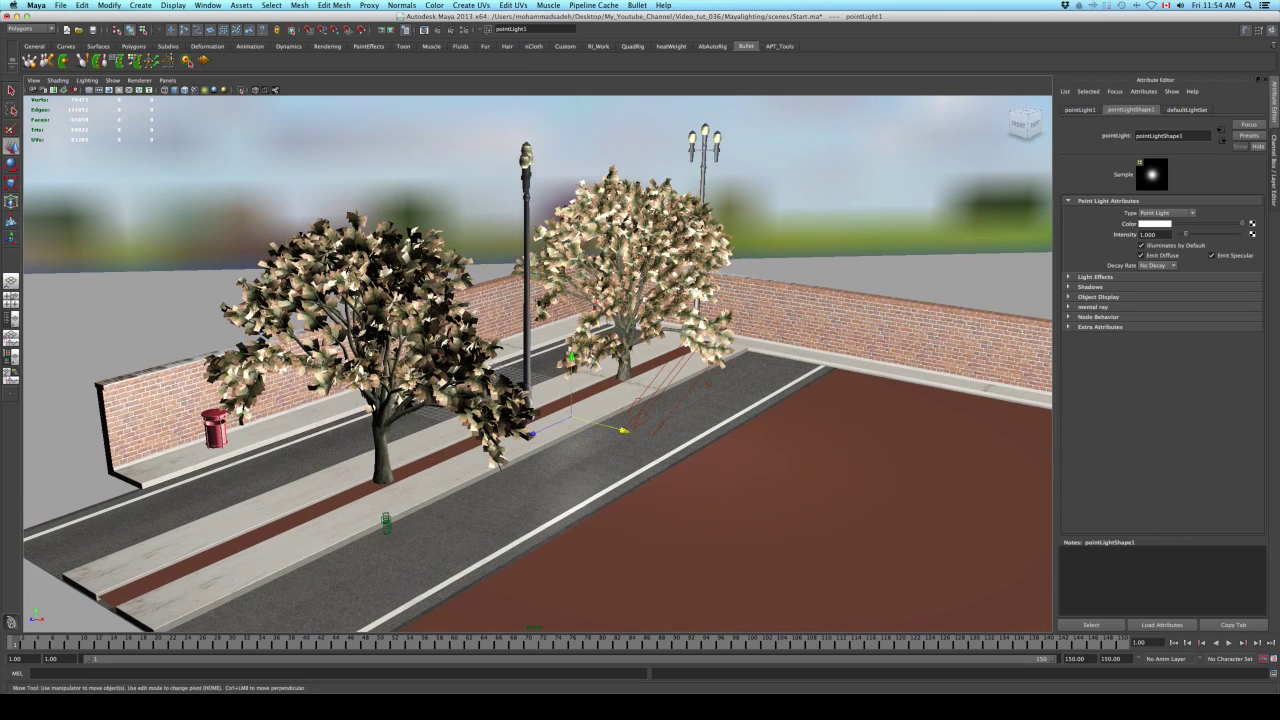
pyautogui.moveTo(574, 356); pyautogui.dragTo(572, 248)
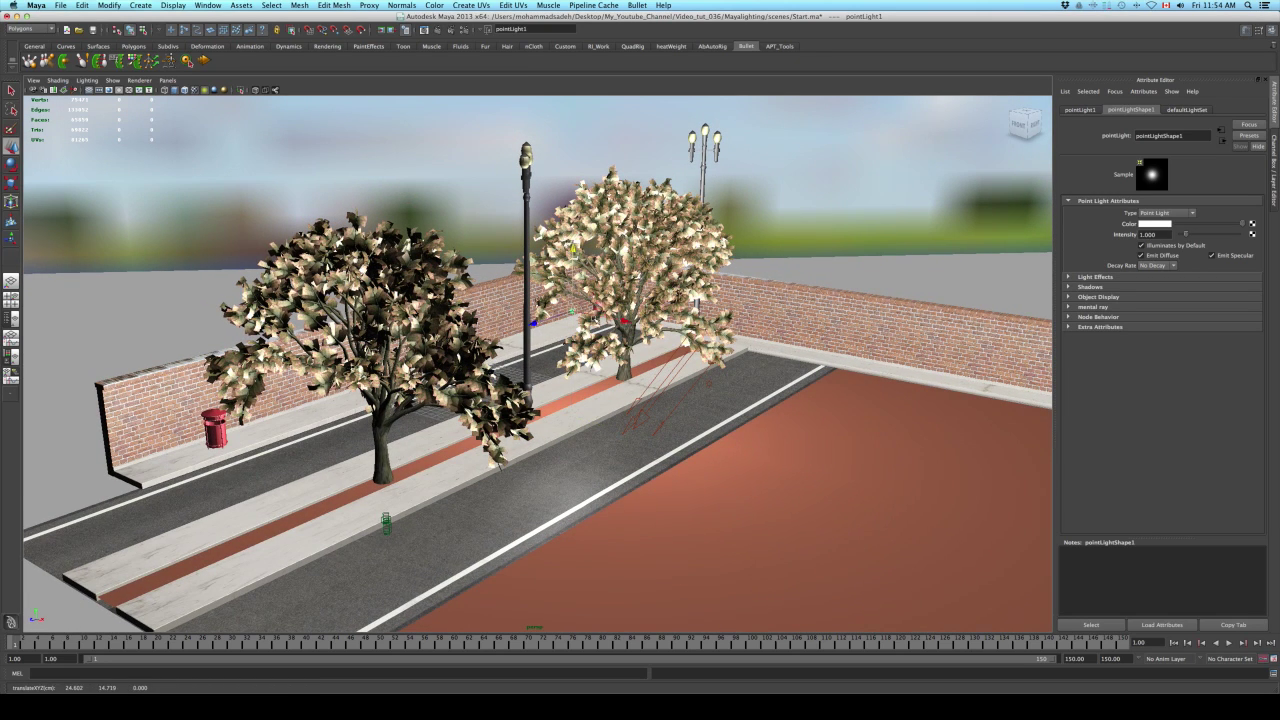
pyautogui.keyDown('alt'); pyautogui.moveTo(597, 319); pyautogui.dragTo(642, 378); pyautogui.keyUp('alt')
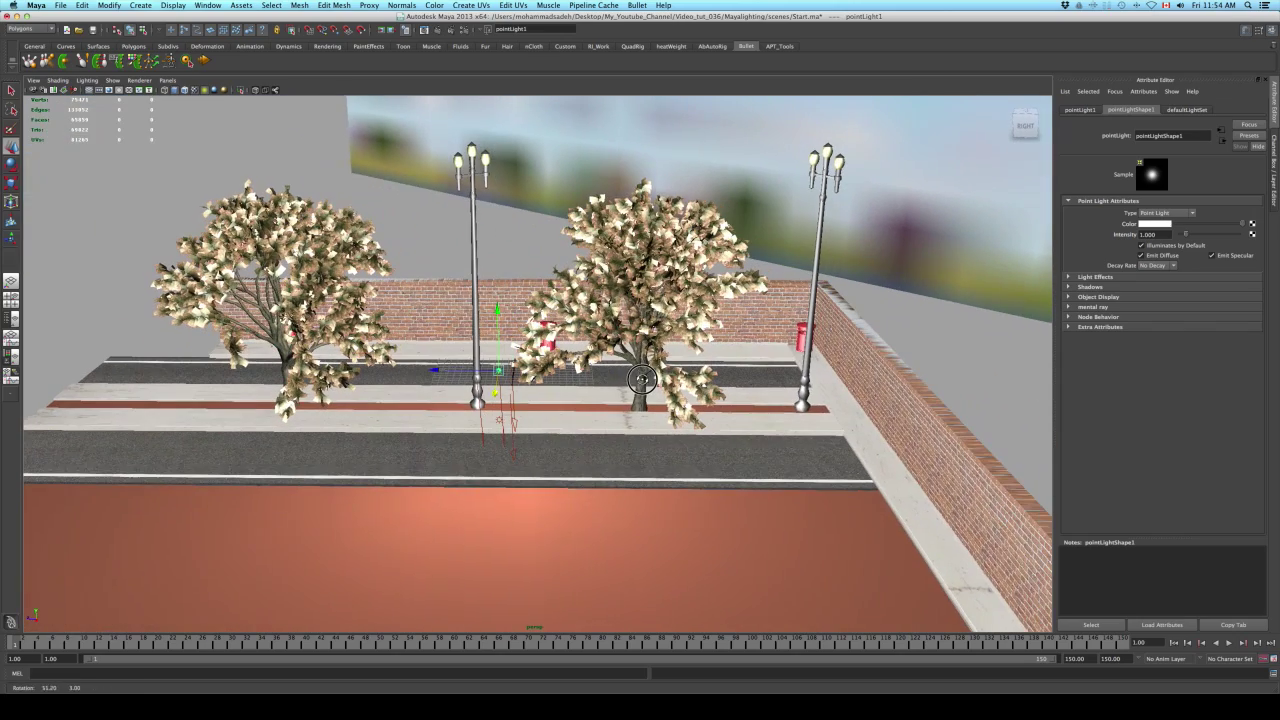
pyautogui.keyDown('alt'); pyautogui.moveTo(498, 372); pyautogui.dragTo(780, 74); pyautogui.keyUp('alt')
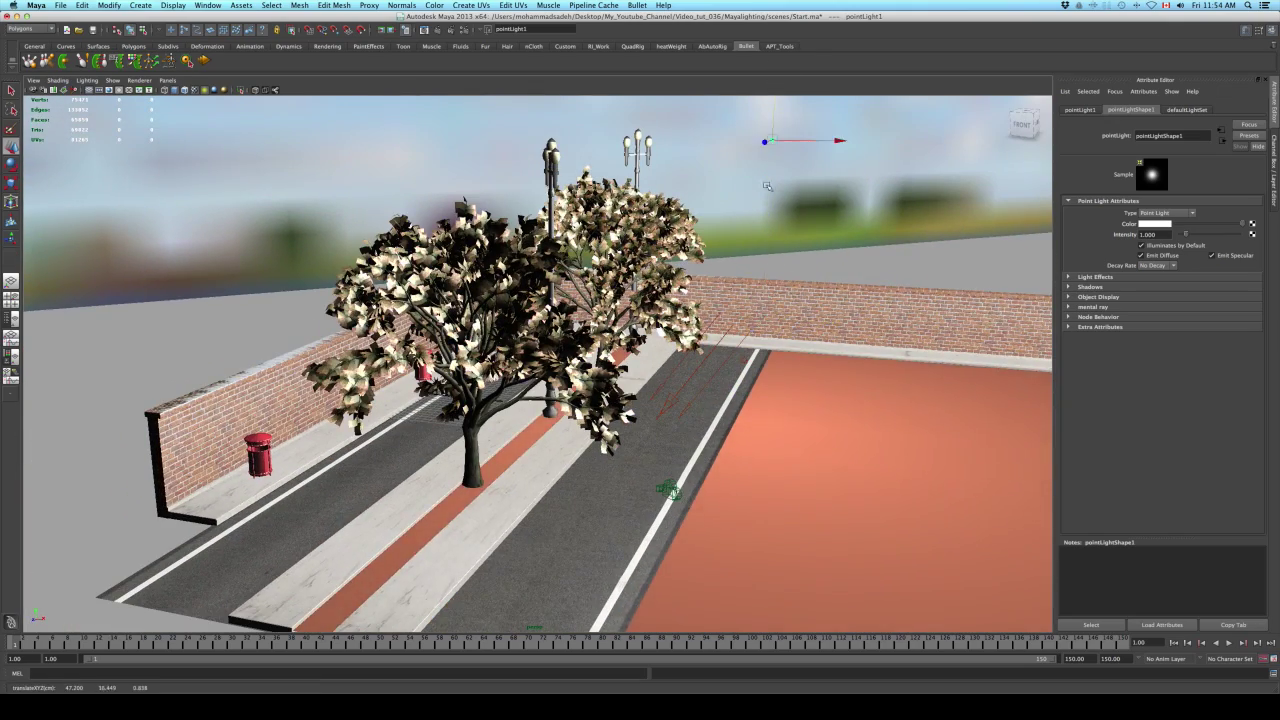
# Raise the point light vertically so it sits high above the trees and lamp posts.
pyautogui.keyDown('alt'); pyautogui.moveTo(746, 264); pyautogui.dragTo(706, 367, button='middle'); pyautogui.keyUp('alt')
pyautogui.keyDown('alt'); pyautogui.moveTo(706, 367); pyautogui.dragTo(662, 340); pyautogui.keyUp('alt')
pyautogui.keyDown('alt'); pyautogui.moveTo(640, 300); pyautogui.dragTo(474, 237, button='right'); pyautogui.keyUp('alt')
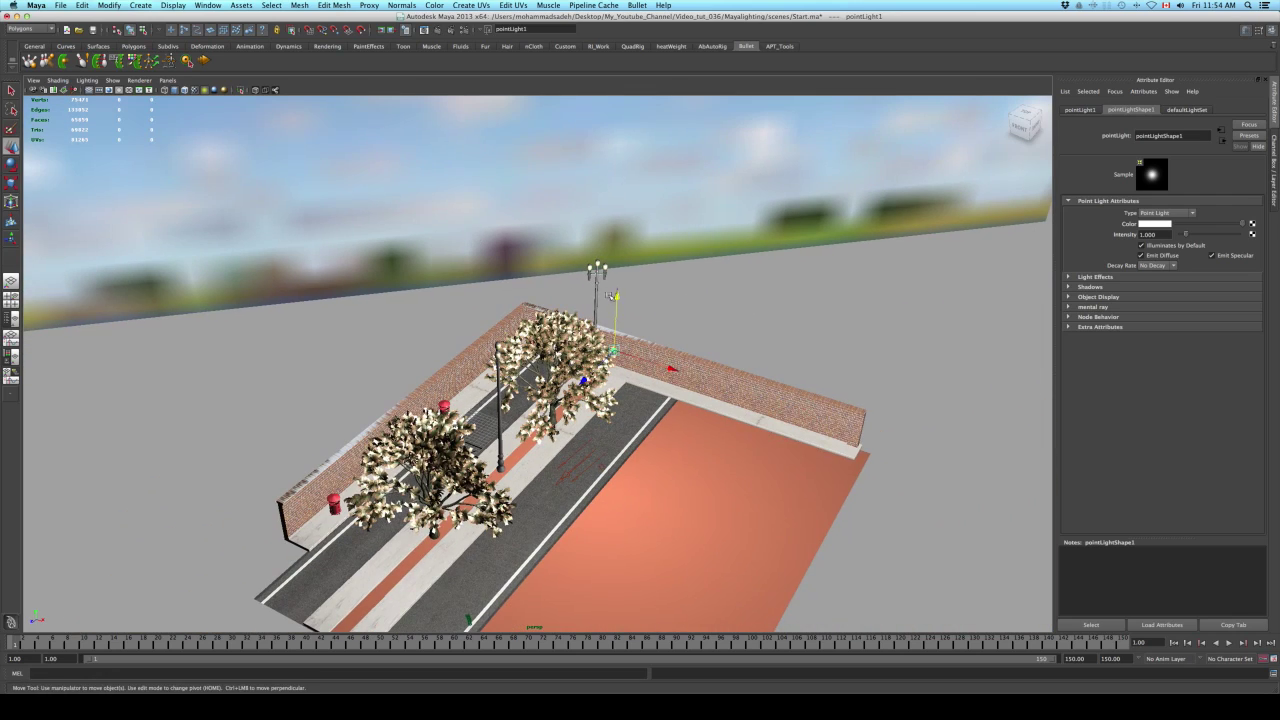
pyautogui.moveTo(617, 296); pyautogui.dragTo(727, 255)
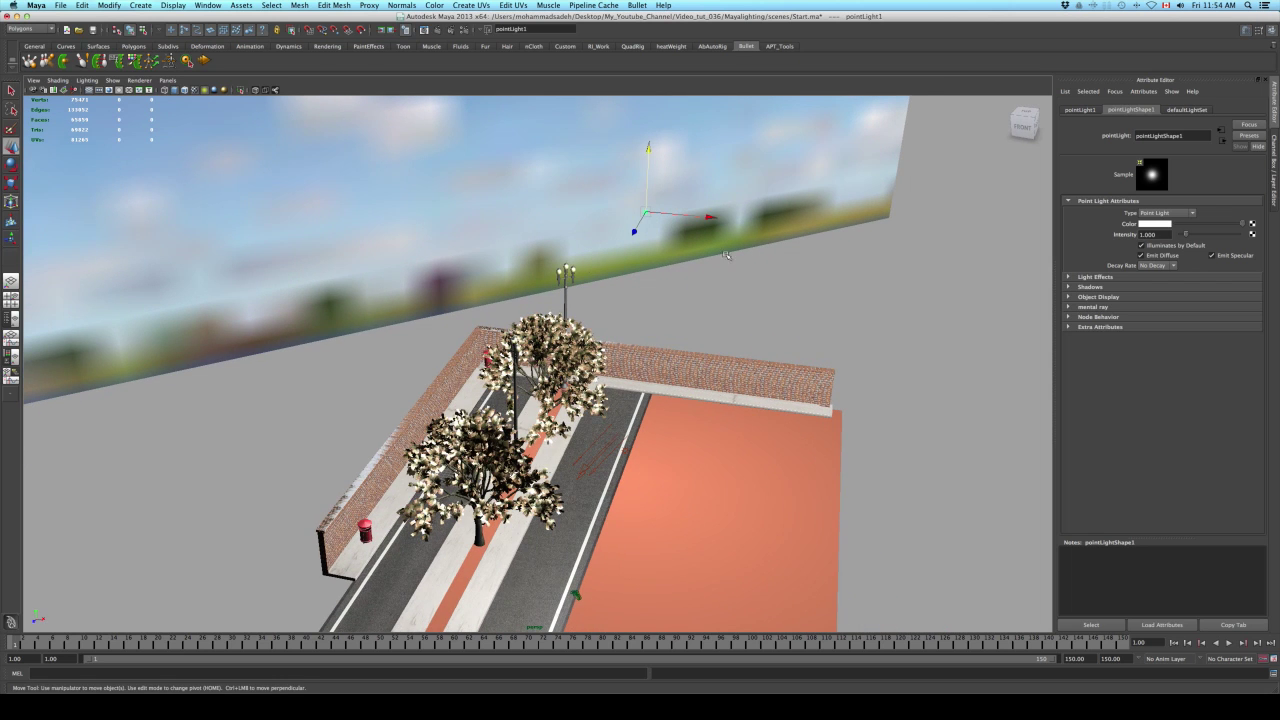
# Turn off Emit Diffuse for the point light and set its intensity to 2.
pyautogui.click(1142, 256)
pyautogui.keyDown('alt'); pyautogui.moveTo(730, 284); pyautogui.dragTo(382, 326); pyautogui.keyUp('alt')
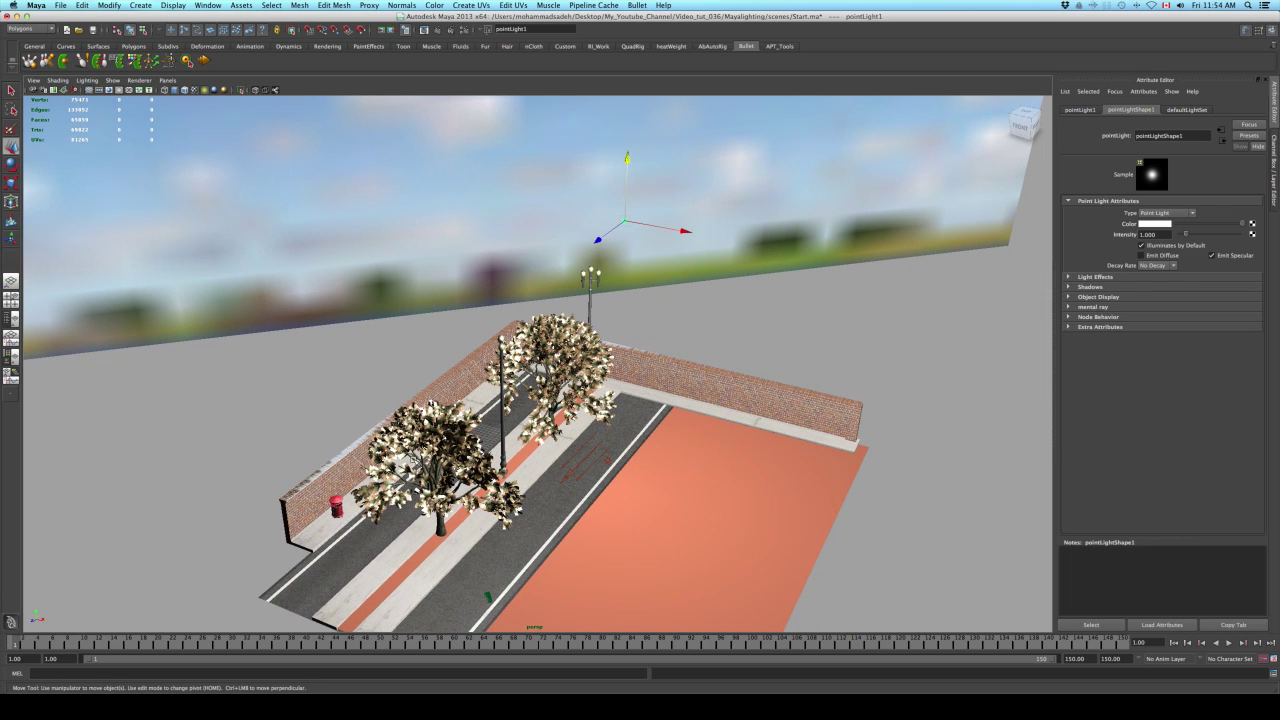
pyautogui.click(592, 452)
pyautogui.moveTo(596, 446)
pyautogui.keyDown('alt'); pyautogui.mouseDown()
pyautogui.moveTo(577, 444)
pyautogui.moveTo(582, 459)
pyautogui.mouseUp(); pyautogui.keyUp('alt')
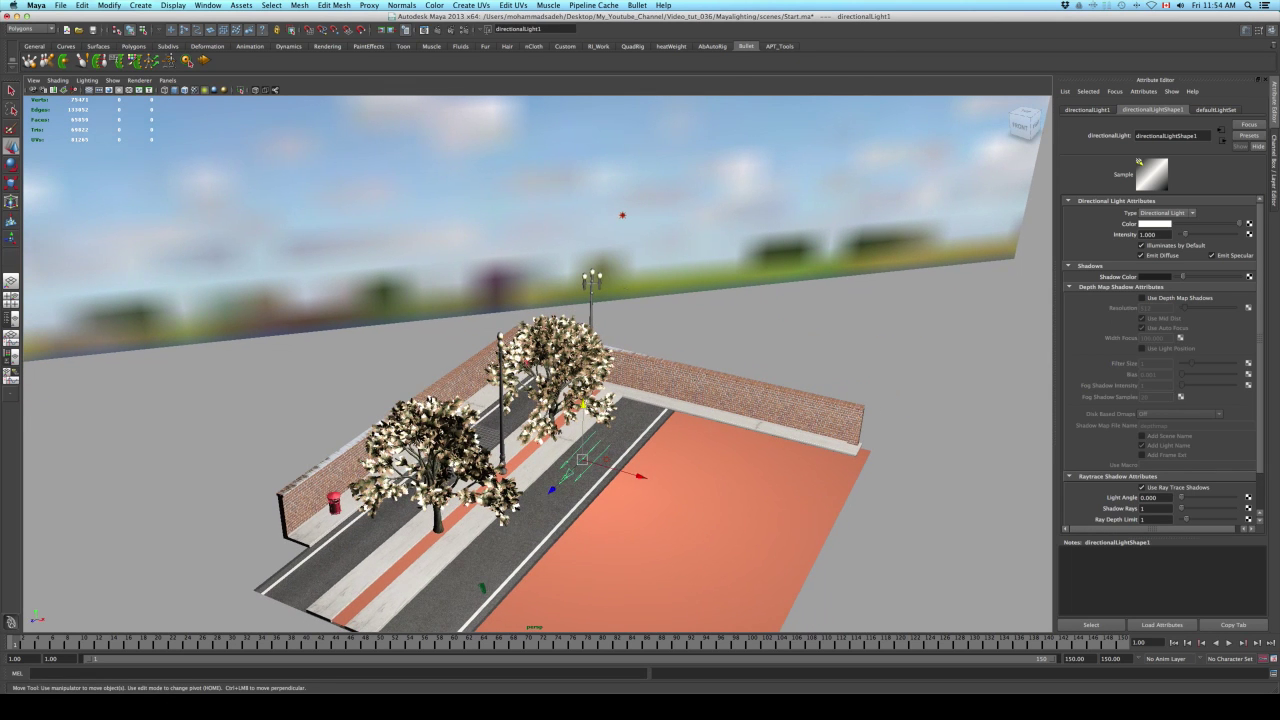
pyautogui.click(623, 216)
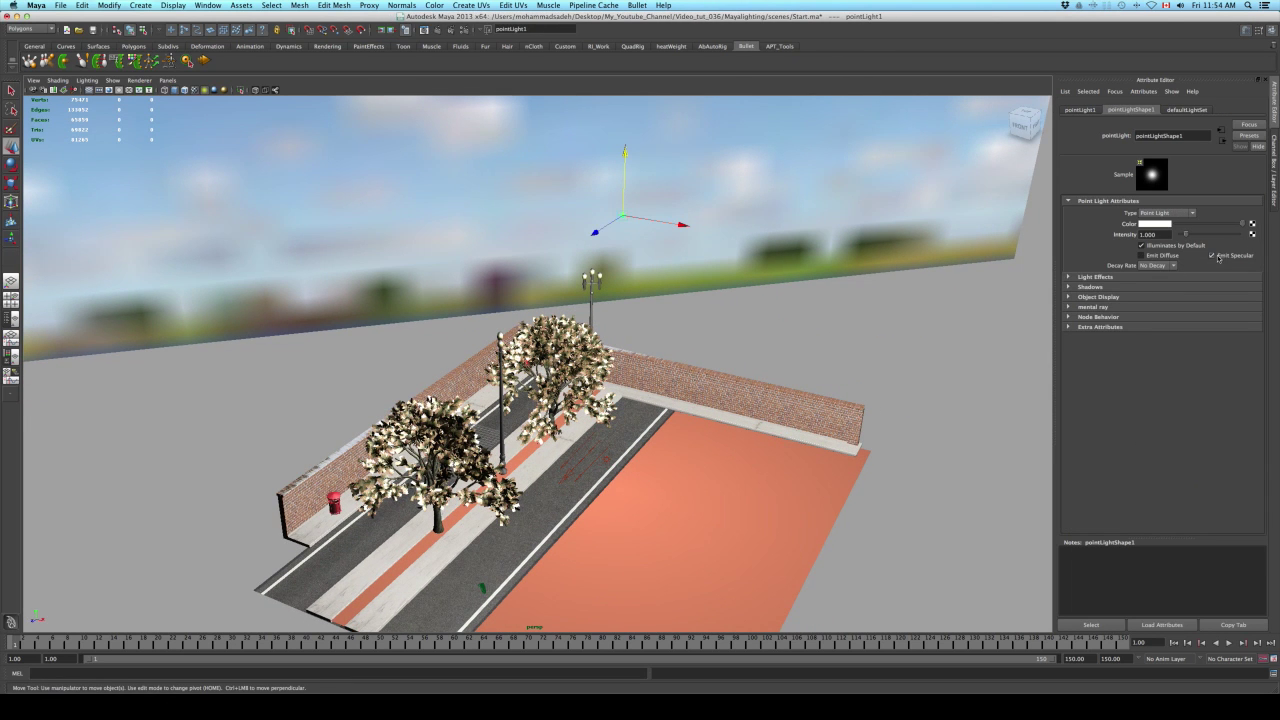
pyautogui.click(1150, 234)
pyautogui.press('Return')
# Render the camera1 view with mental ray, including the specular-only point light.
pyautogui.keyDown('alt'); pyautogui.moveTo(650, 318); pyautogui.dragTo(704, 312, button='right'); pyautogui.keyUp('alt')
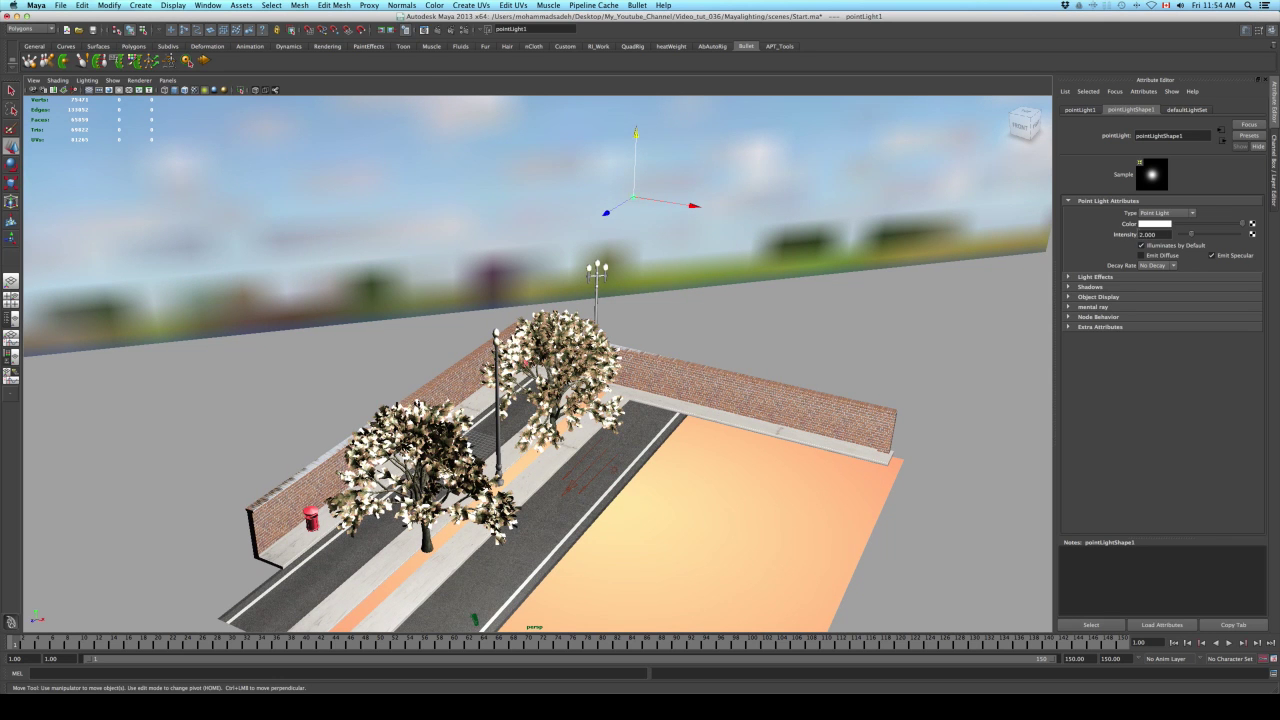
pyautogui.keyDown('alt'); pyautogui.moveTo(757, 323); pyautogui.dragTo(775, 293); pyautogui.keyUp('alt')
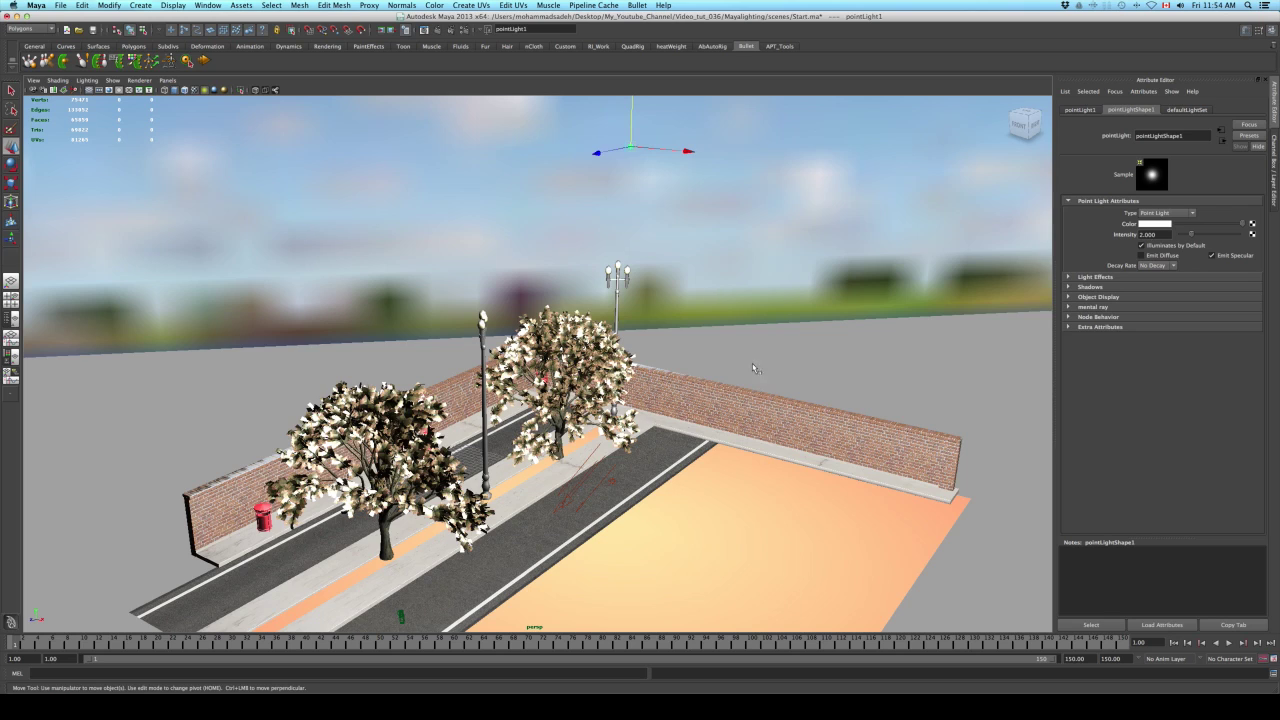
pyautogui.keyDown('alt'); pyautogui.moveTo(755, 369); pyautogui.dragTo(720, 364); pyautogui.keyUp('alt')
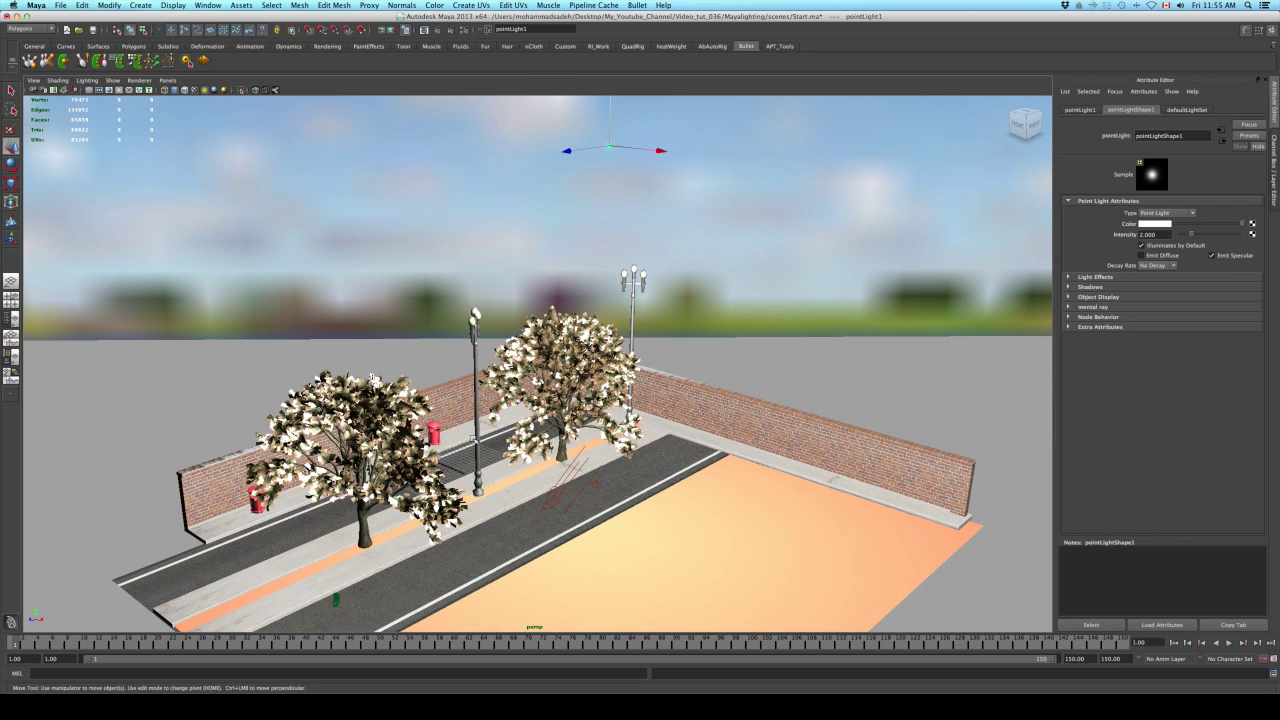
pyautogui.moveTo(474, 439)
pyautogui.keyDown('alt'); pyautogui.mouseDown()
pyautogui.moveTo(450, 425)
pyautogui.moveTo(452, 441)
pyautogui.mouseUp(); pyautogui.keyUp('alt')
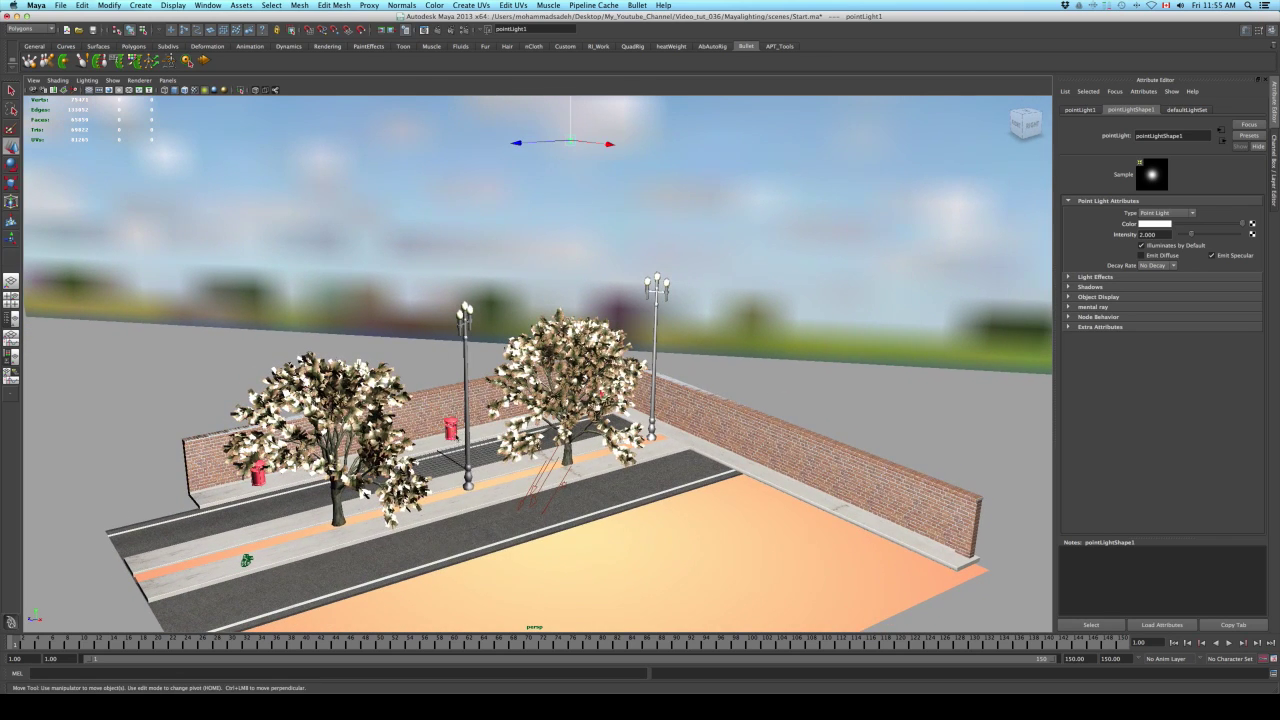
pyautogui.press('space')
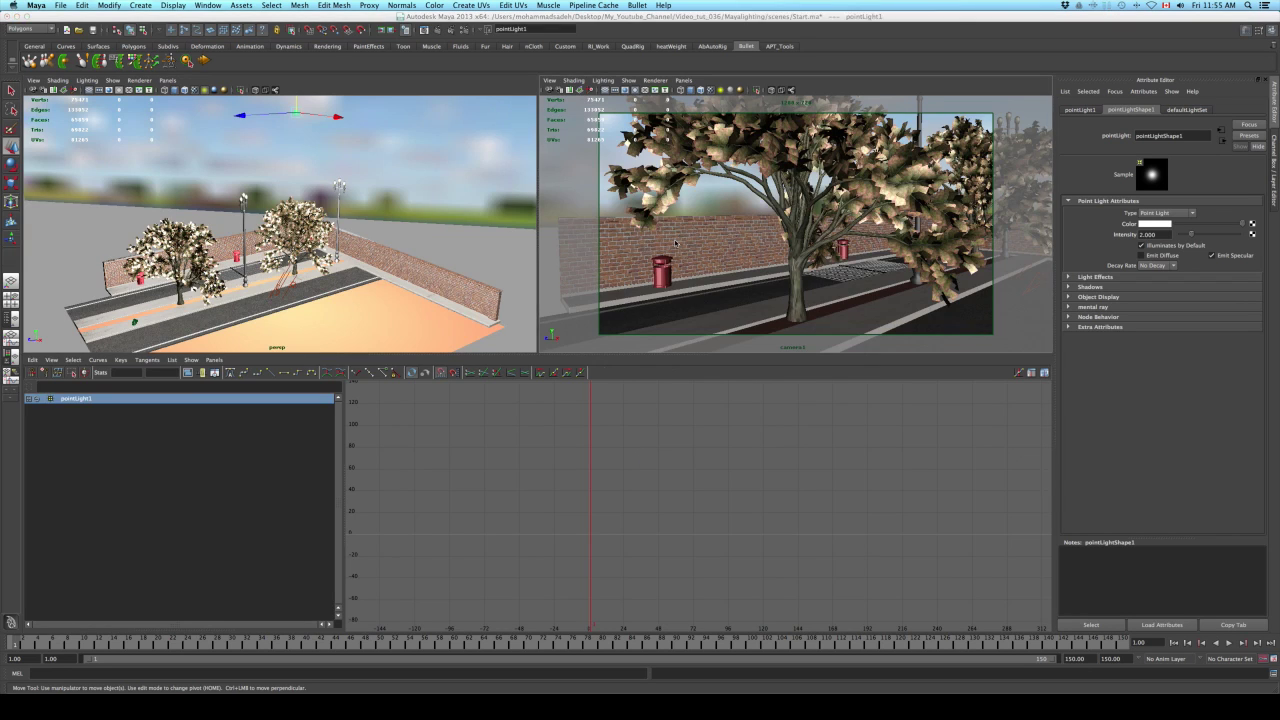
pyautogui.press('space')
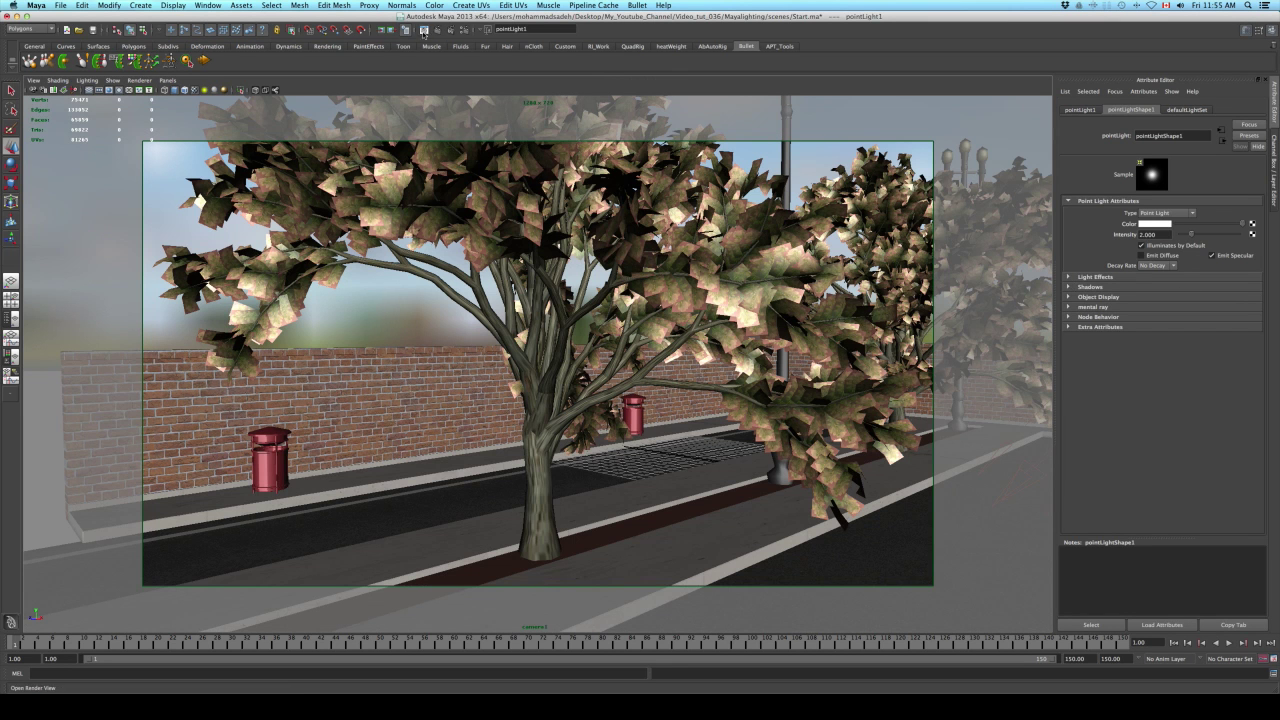
pyautogui.click(424, 30)
pyautogui.click(499, 95)
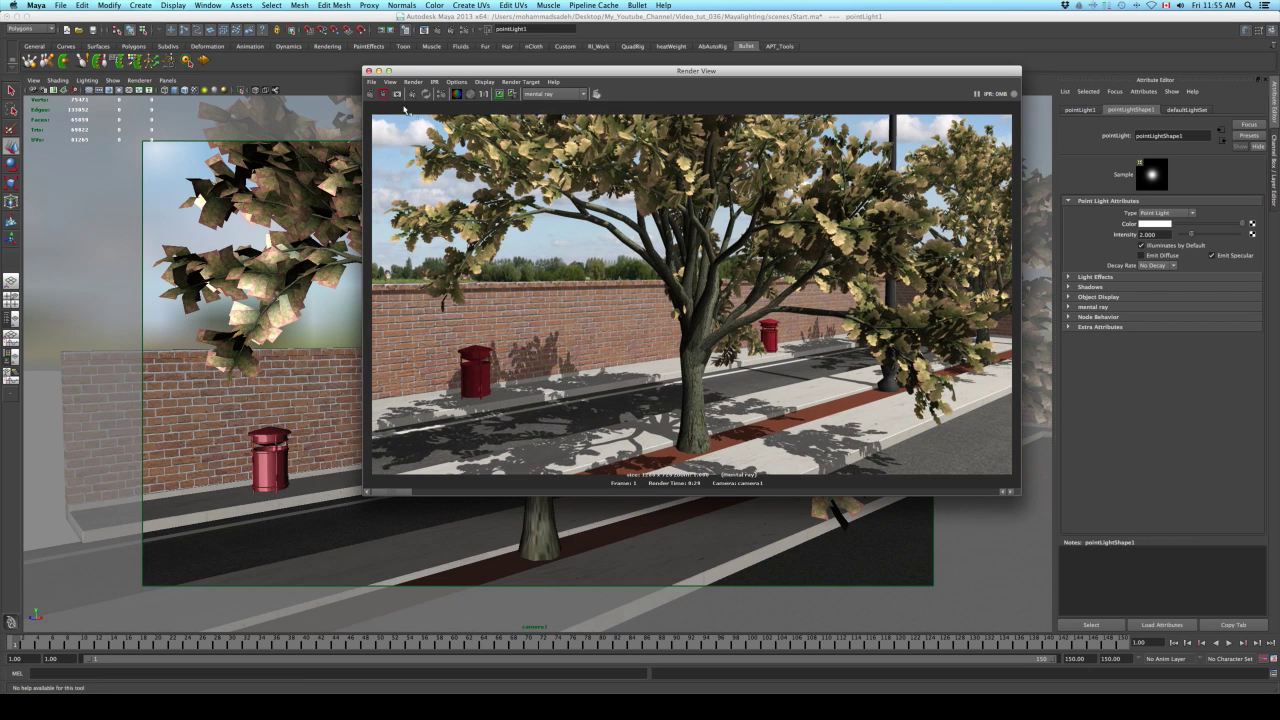
pyautogui.click(382, 94)
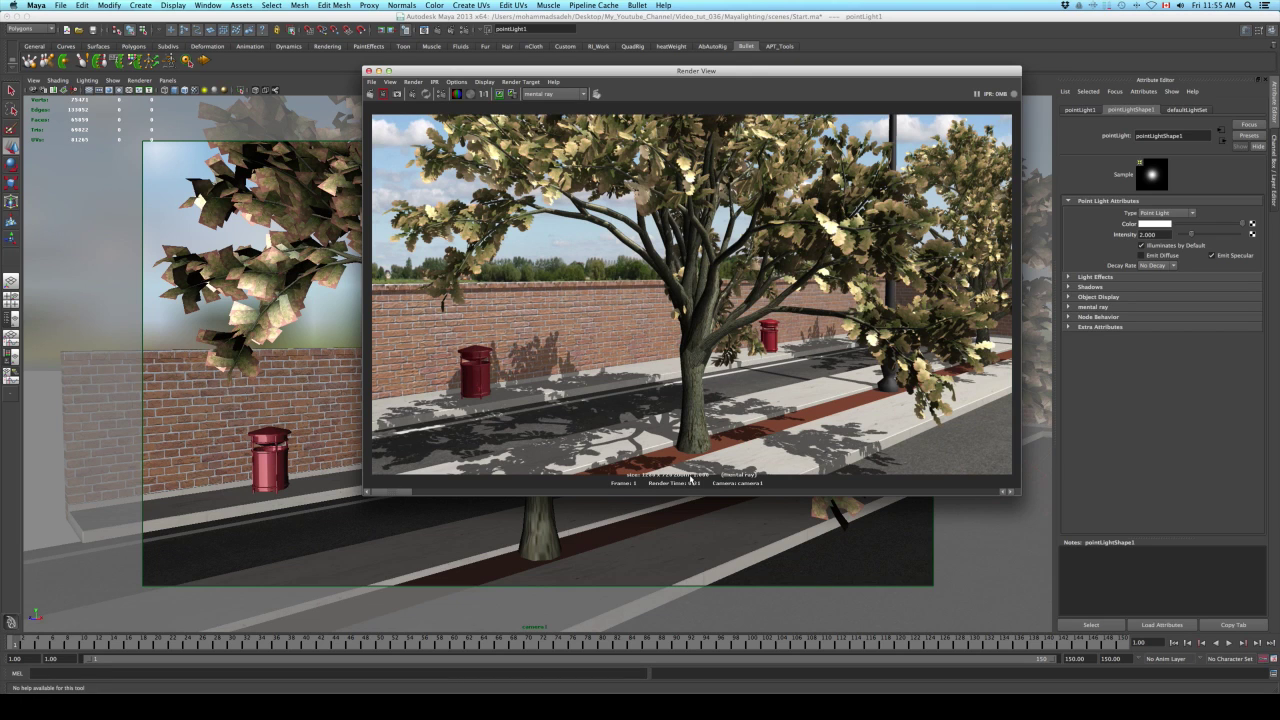
# Compare the stored renders, examining the highlights on the foliage, bins, trunk and street surfaces.
pyautogui.moveTo(405, 493)
pyautogui.mouseDown()
pyautogui.moveTo(471, 484)
pyautogui.moveTo(405, 484)
pyautogui.mouseUp()
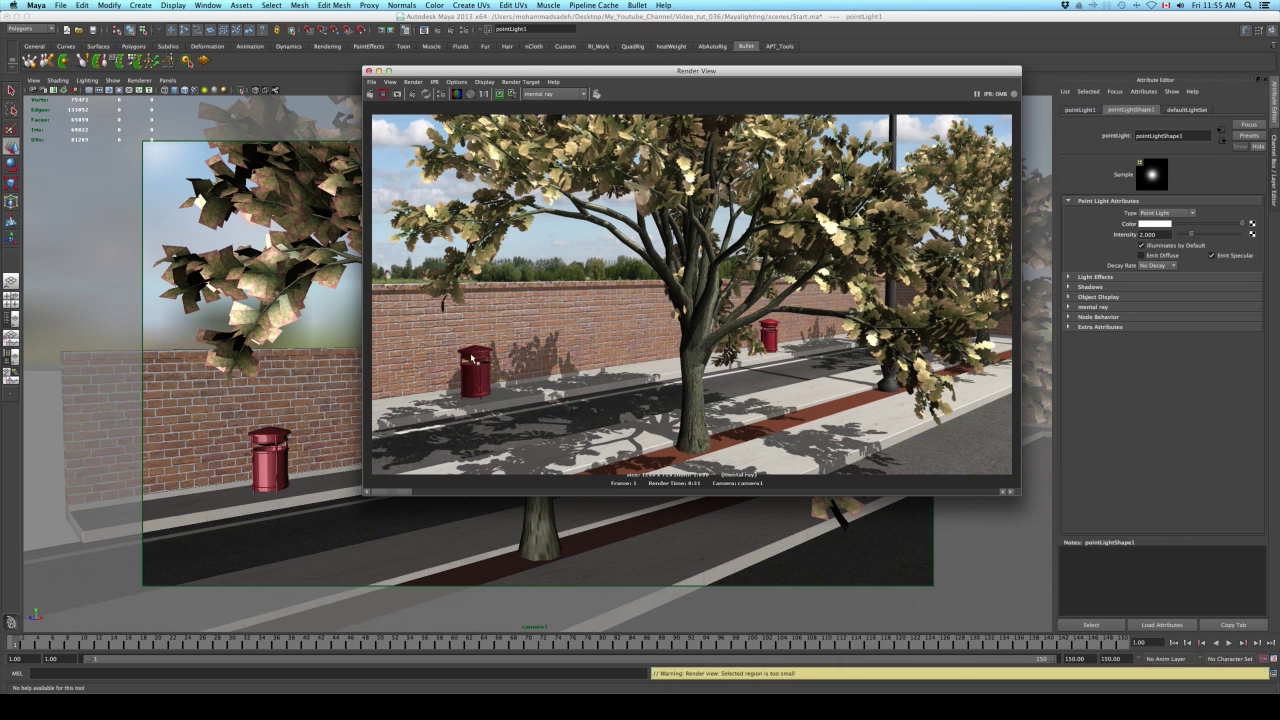
pyautogui.moveTo(393, 491)
pyautogui.mouseDown()
pyautogui.moveTo(426, 489)
pyautogui.moveTo(391, 489)
pyautogui.mouseUp()
pyautogui.moveTo(864, 274); pyautogui.dragTo(886, 307)
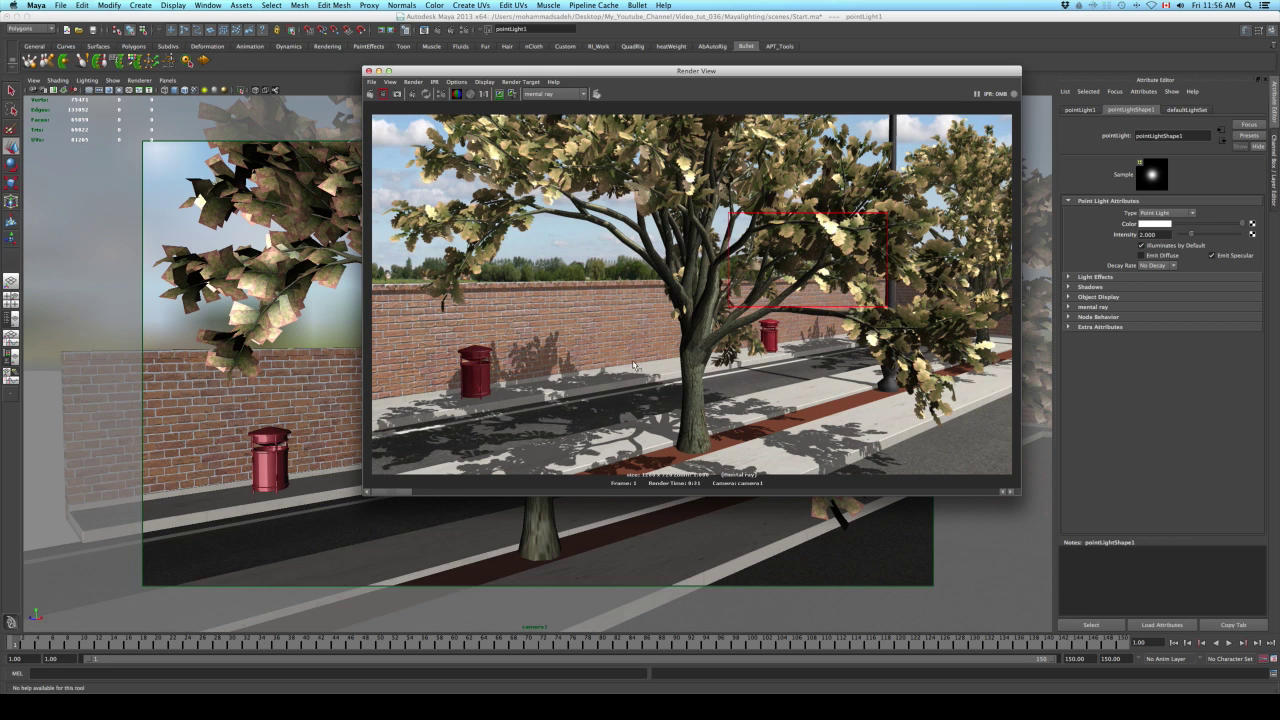
pyautogui.moveTo(406, 488)
pyautogui.mouseDown()
pyautogui.moveTo(391, 489)
pyautogui.moveTo(437, 489)
pyautogui.moveTo(366, 490)
pyautogui.moveTo(438, 489)
pyautogui.moveTo(383, 490)
pyautogui.mouseUp()
pyautogui.moveTo(759, 319); pyautogui.dragTo(786, 353)
pyautogui.moveTo(404, 492); pyautogui.dragTo(372, 487)
pyautogui.click(717, 396)
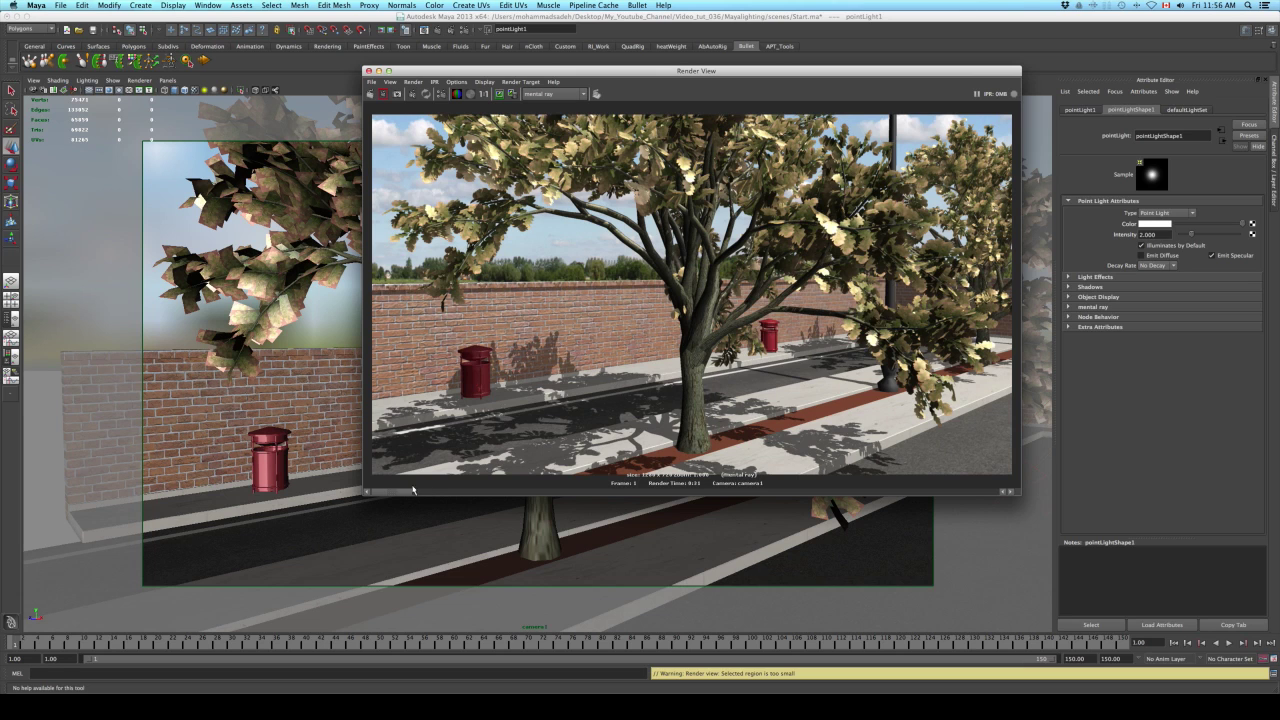
pyautogui.moveTo(412, 490); pyautogui.dragTo(380, 493)
pyautogui.click(888, 413)
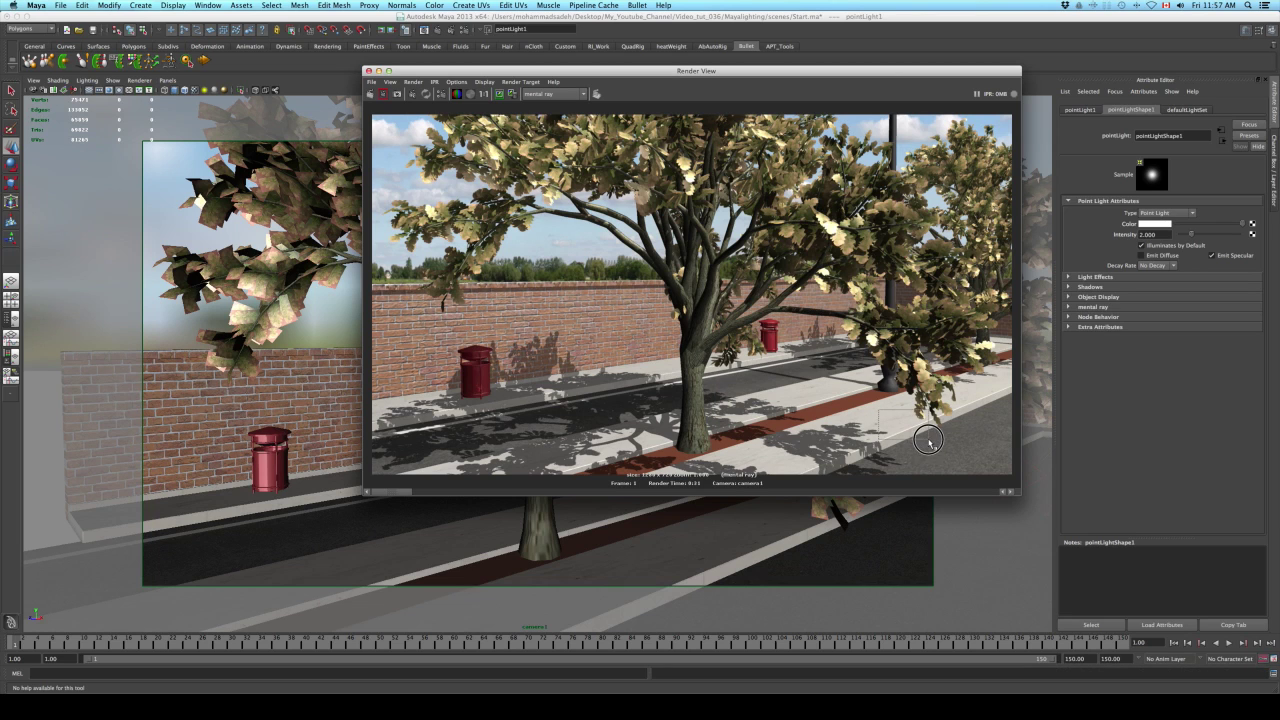
pyautogui.moveTo(963, 391); pyautogui.dragTo(984, 414)
pyautogui.click(428, 410)
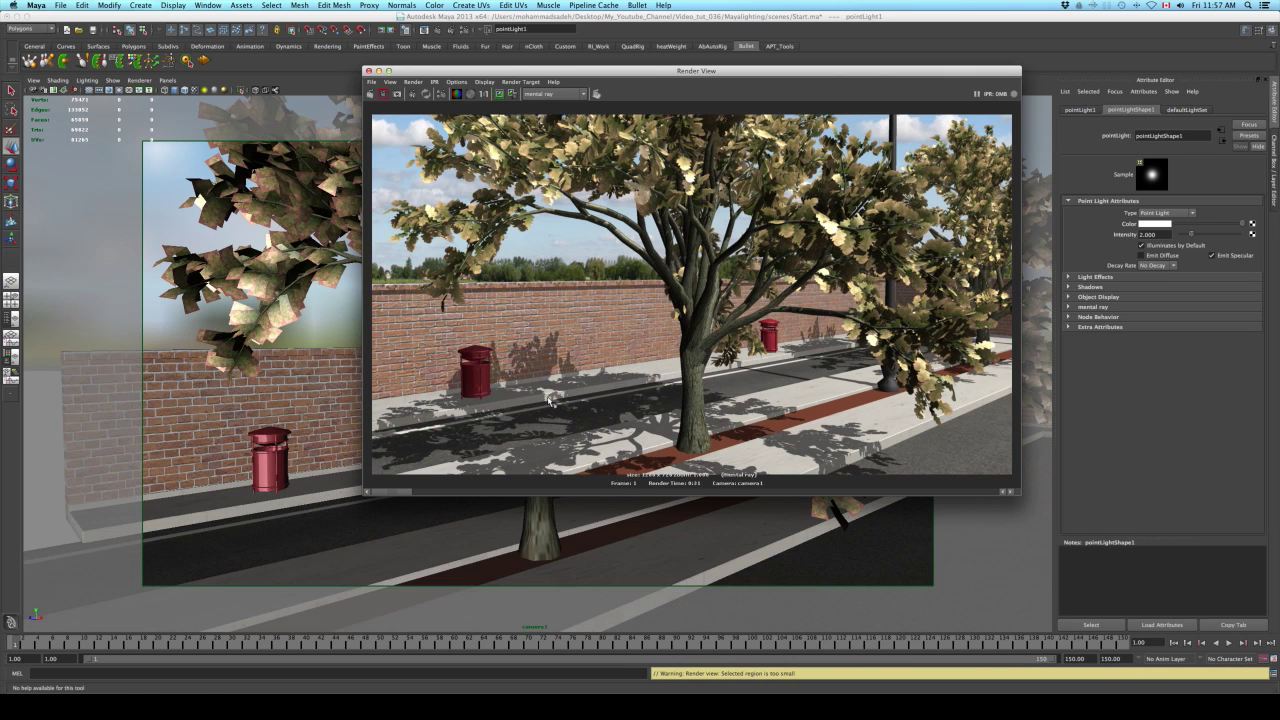